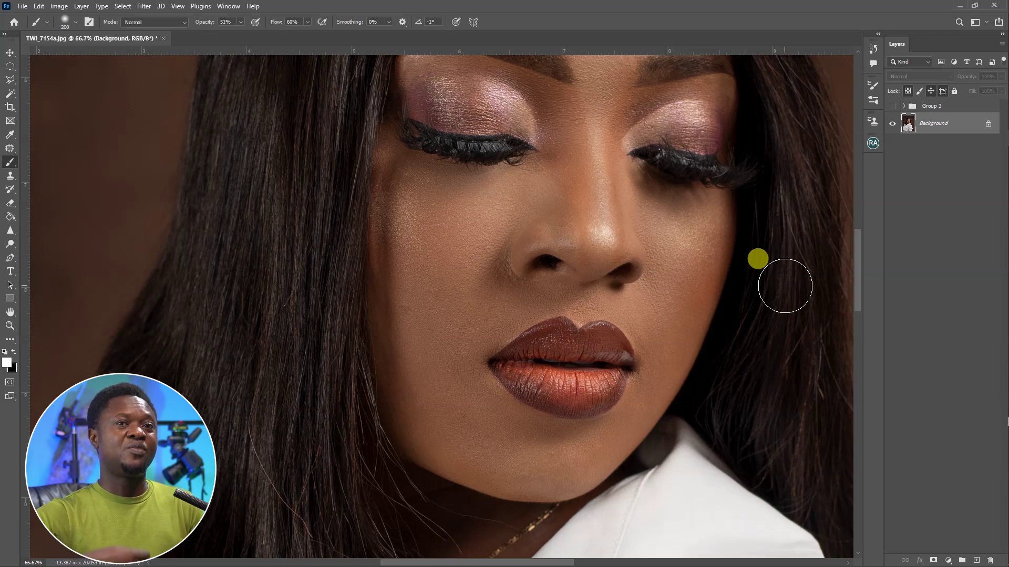
Add a Curves adjustment layer above the Background and darken the image by pulling the RGB curve to input 177, output 107.
key(ctrl+minus)
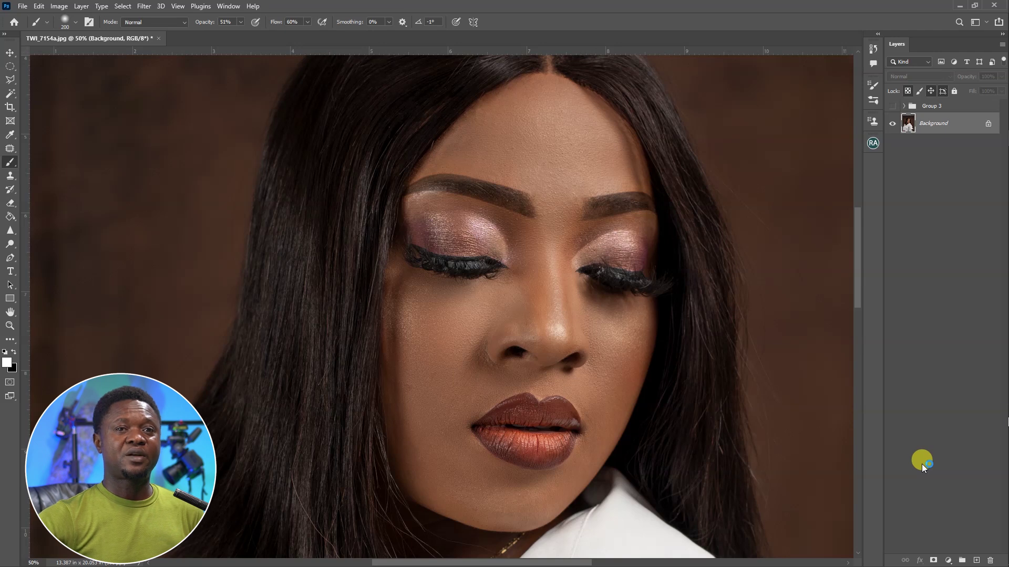
click(947, 561)
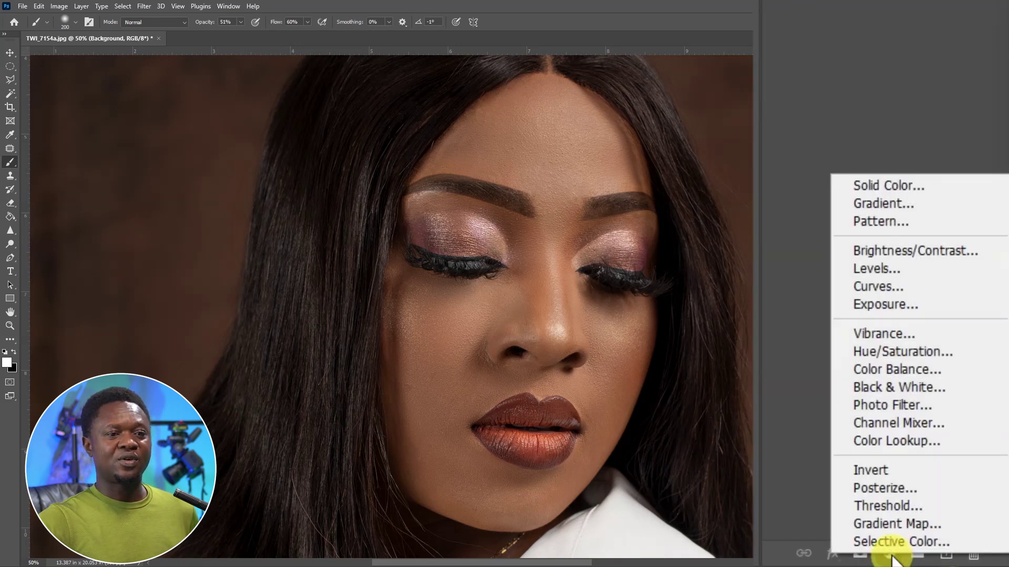
click(898, 290)
click(729, 291)
drag(728, 291, 779, 310)
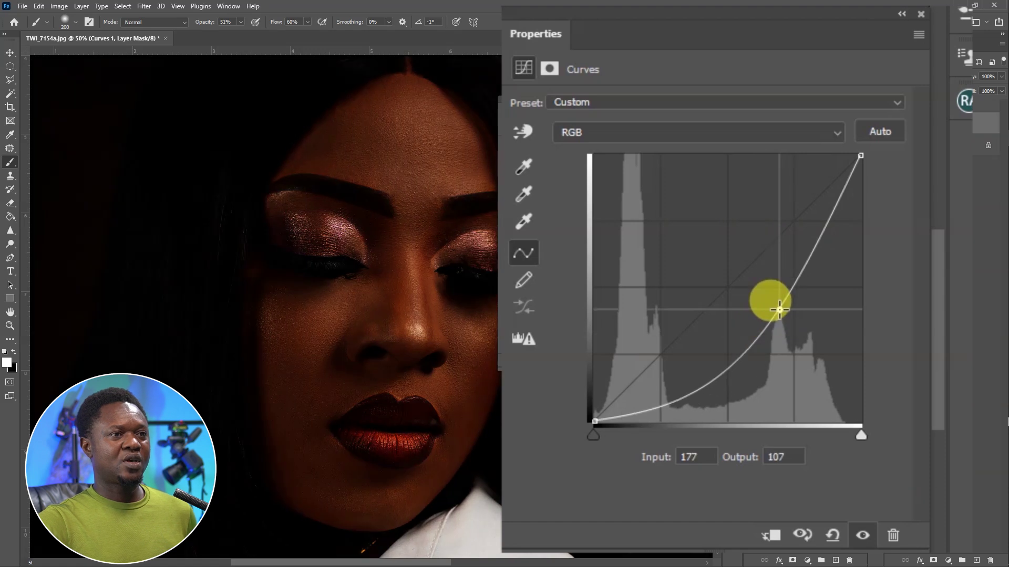
Invert the darkening Curves layer's mask to black and rename the layer "burn".
click(855, 236)
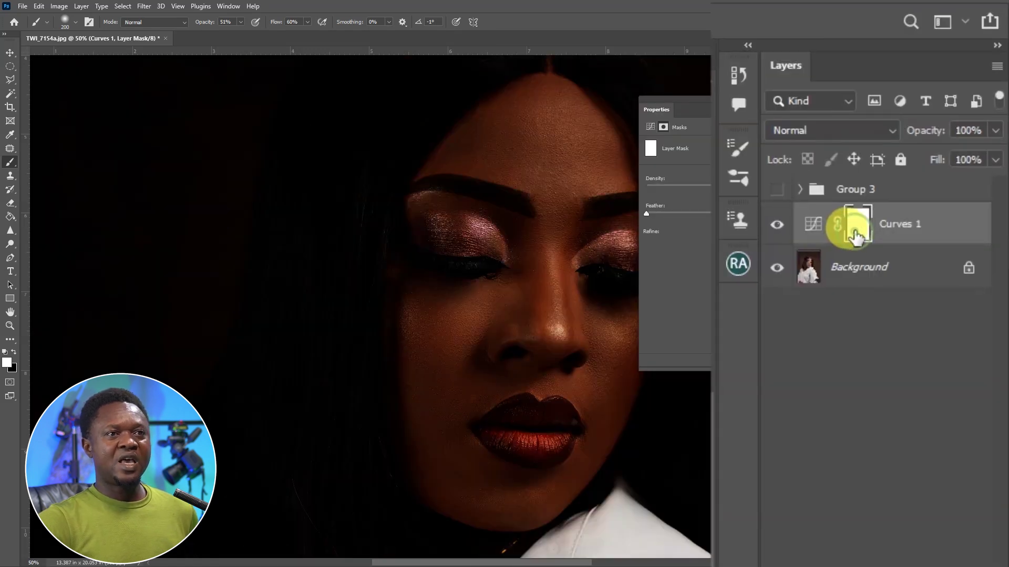
key(ctrl+i)
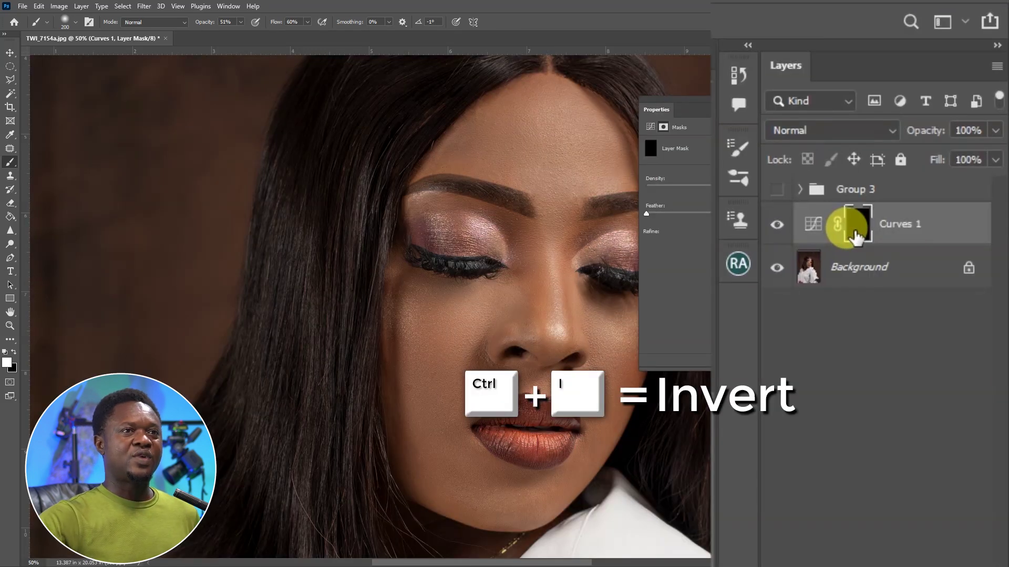
double_click(893, 225)
text(burn)
key(Return)
Add a second Curves adjustment layer and raise the middle of its RGB curve to brighten the image.
click(888, 551)
click(888, 289)
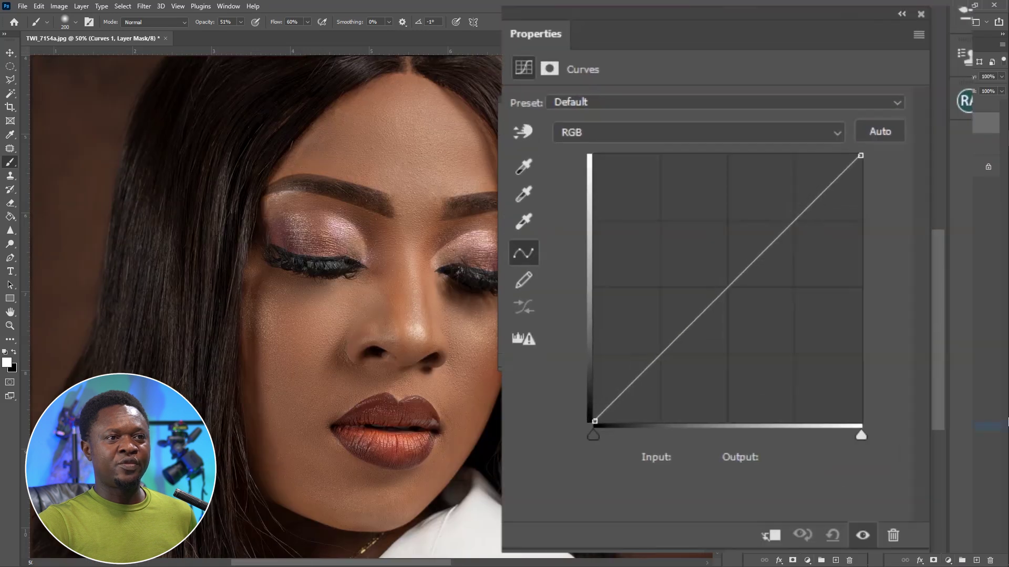
drag(730, 288, 697, 221)
Invert the brightening Curves layer's mask to black and rename the layer "dodge".
click(914, 140)
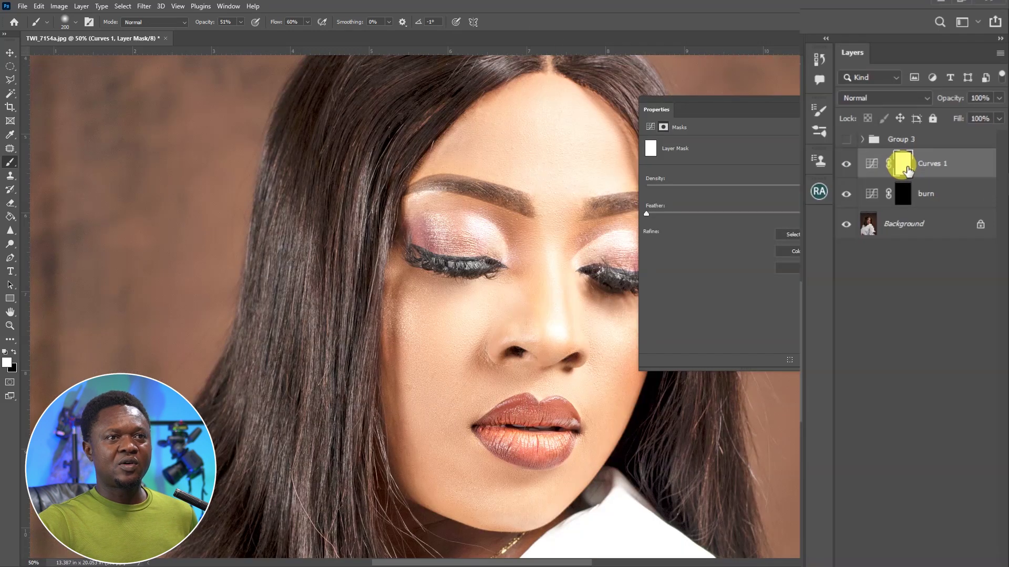
key(ctrl+i)
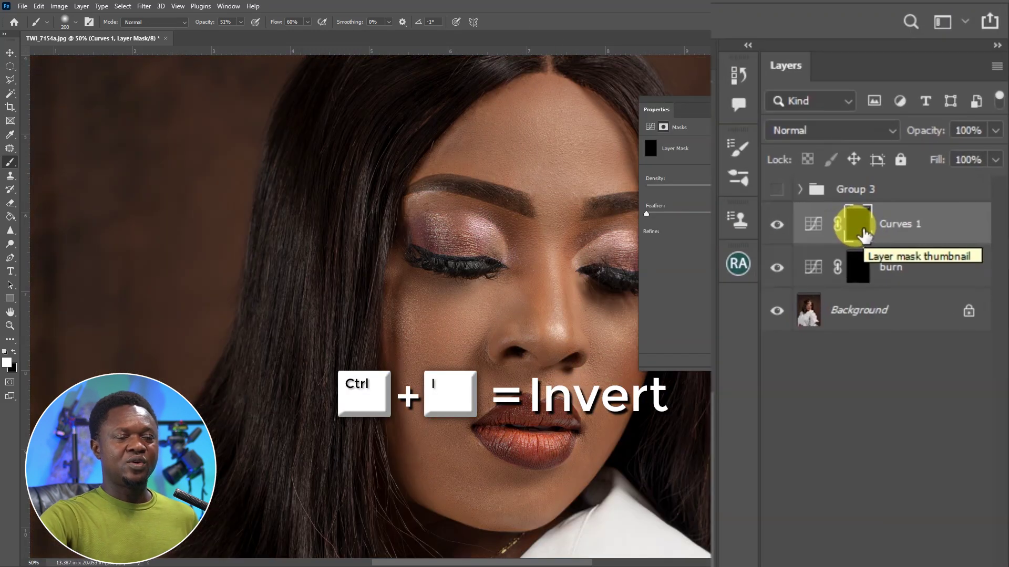
double_click(897, 224)
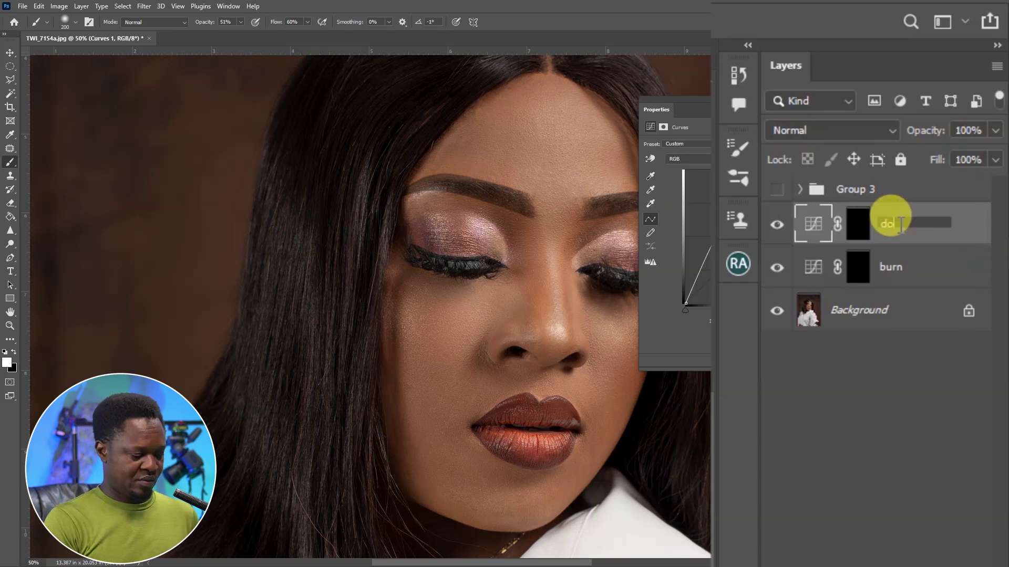
text(dodge)
key(Return)
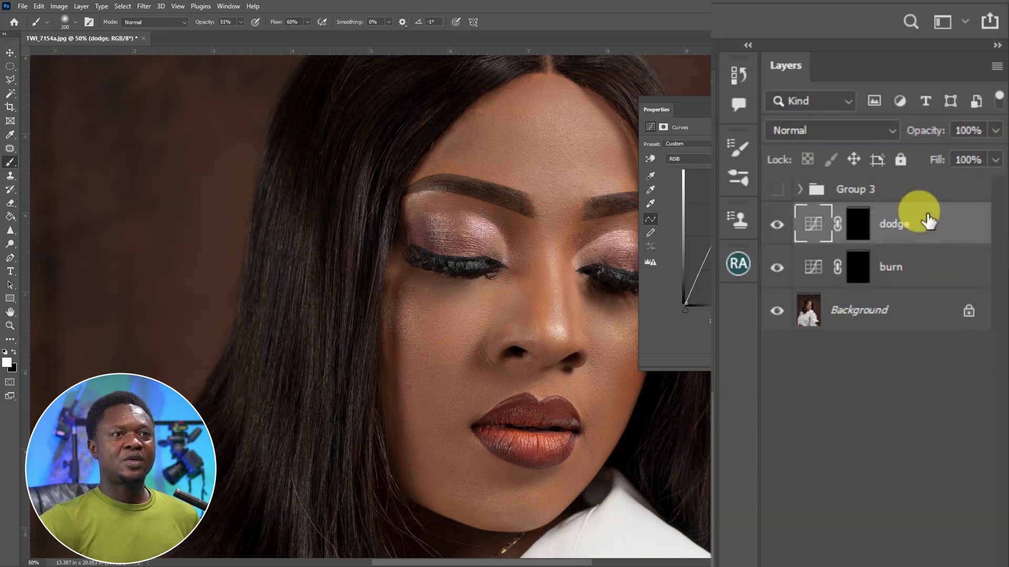
Group the dodge and burn layers, name the group "dodge & burn", and close the layer properties.
shift+click(926, 277)
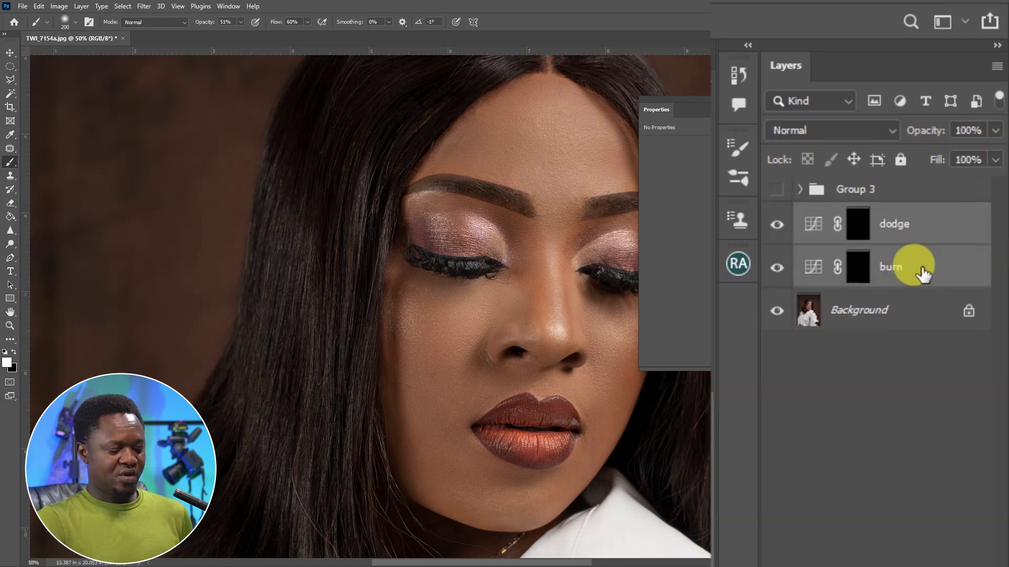
key(ctrl+g)
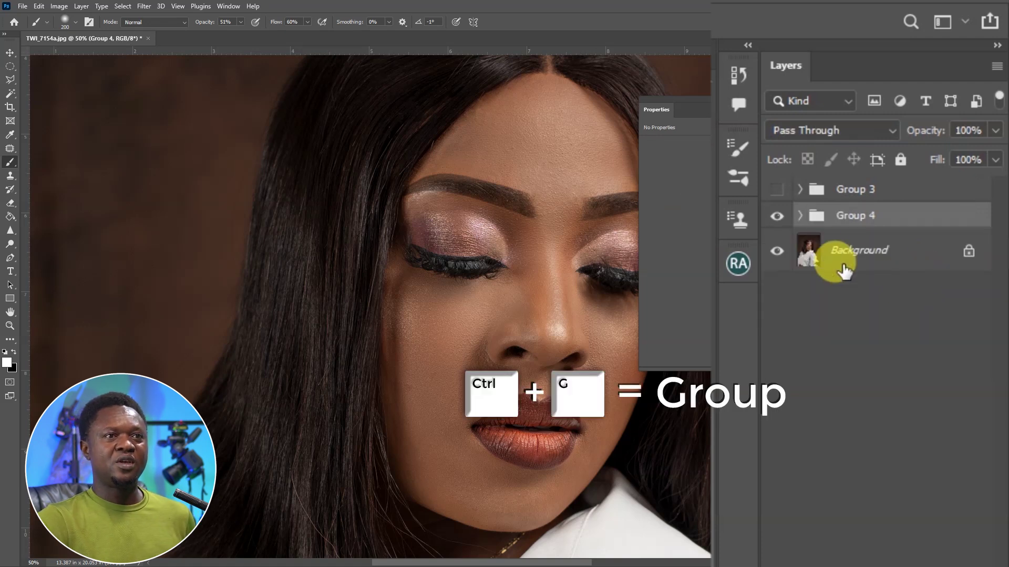
click(799, 216)
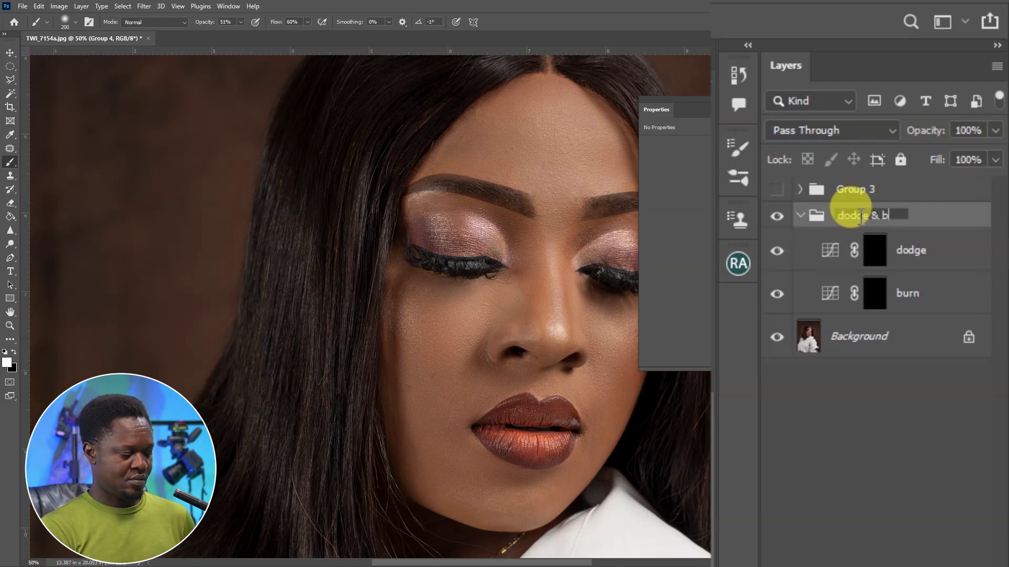
key(Return)
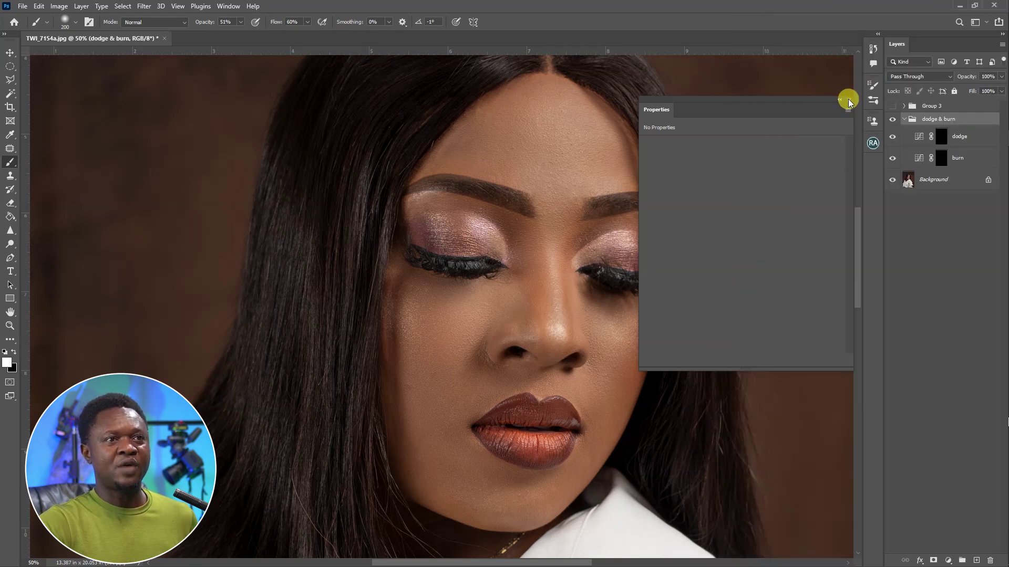
click(849, 101)
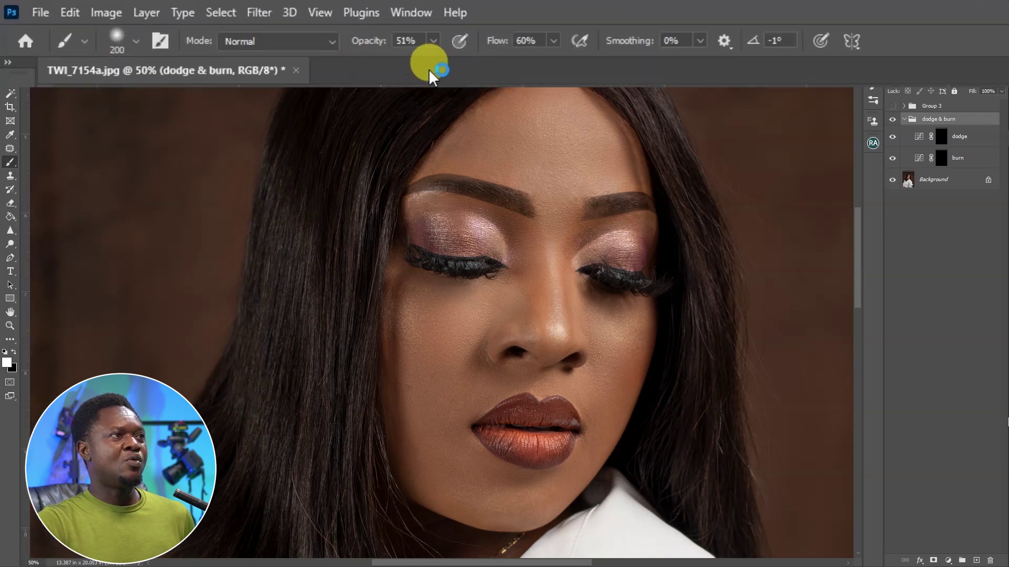
Set the brush opacity to 7% and the flow to 12%.
click(484, 44)
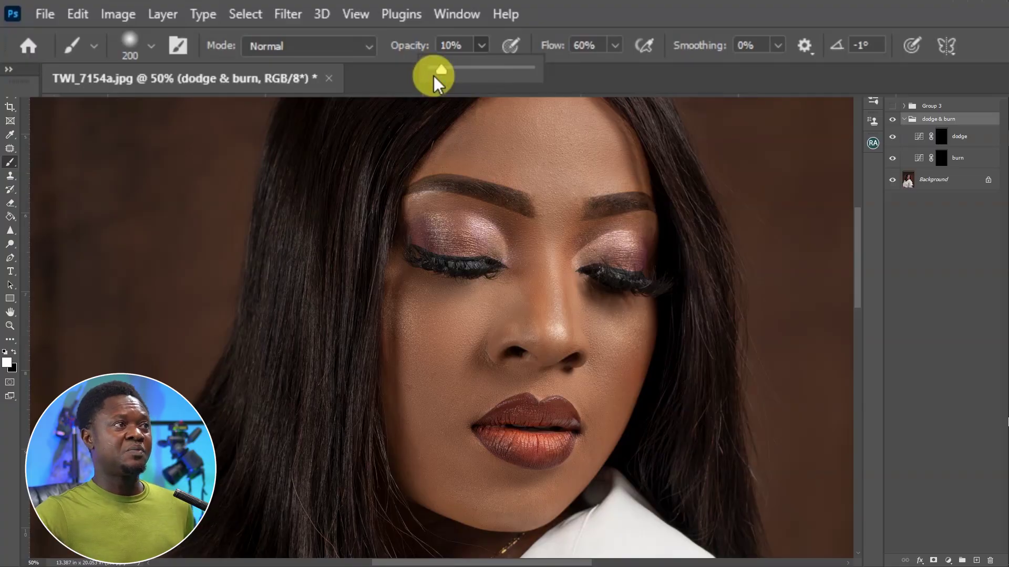
drag(434, 76, 431, 76)
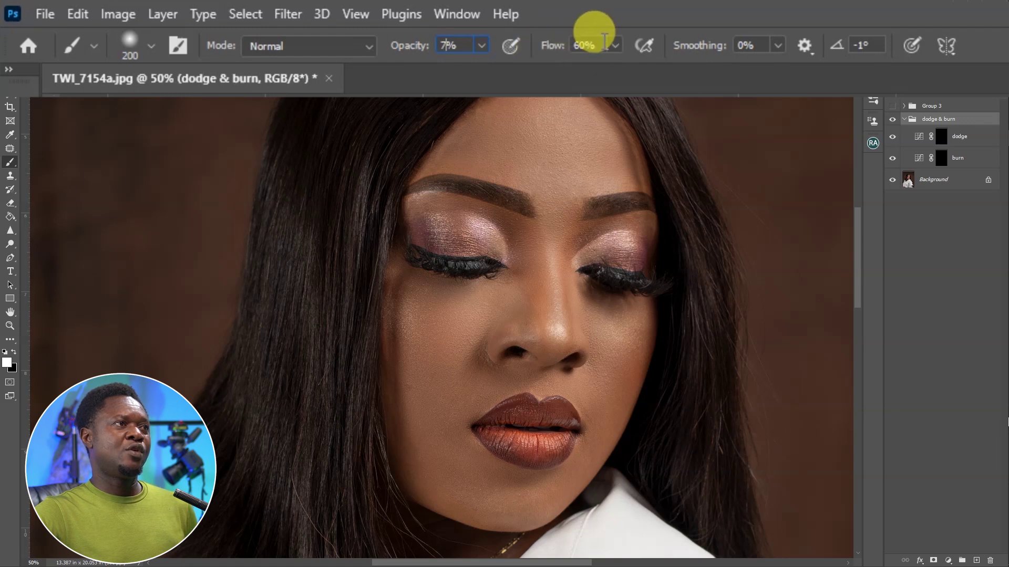
click(580, 46)
text(1)
click(575, 94)
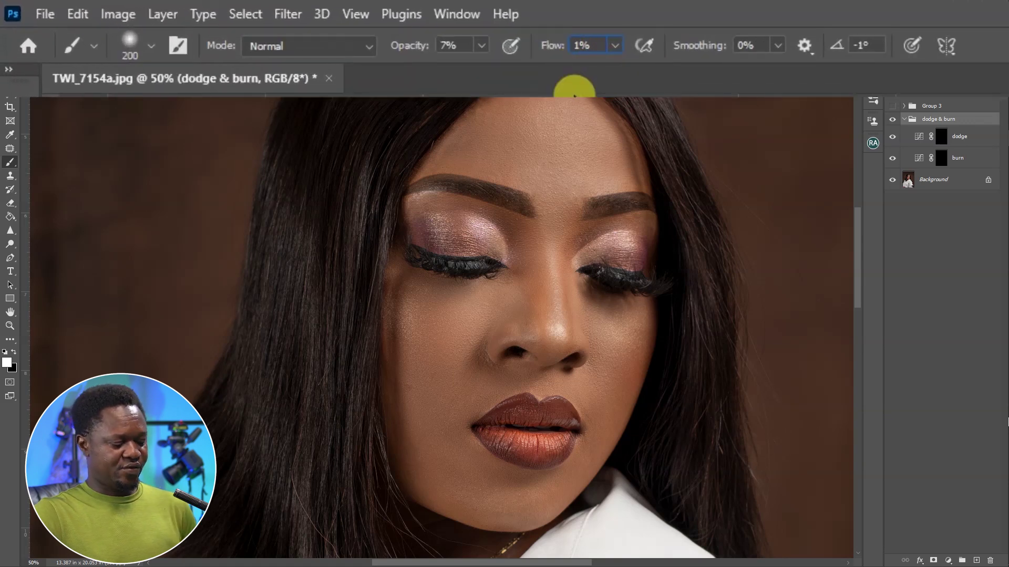
Target the burn layer's mask for painting and reduce the brush size to 70.
key(alt+[)
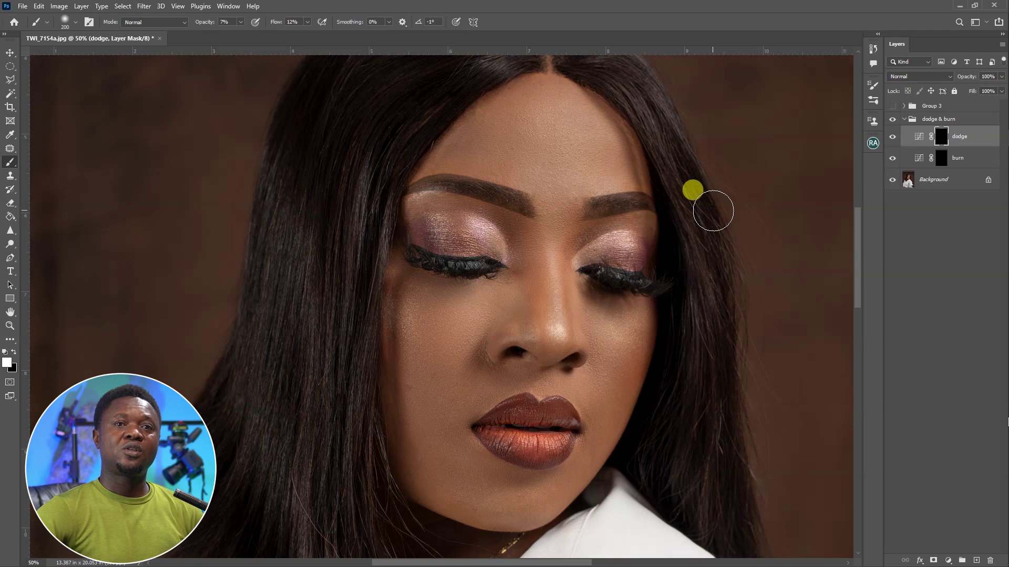
click(940, 158)
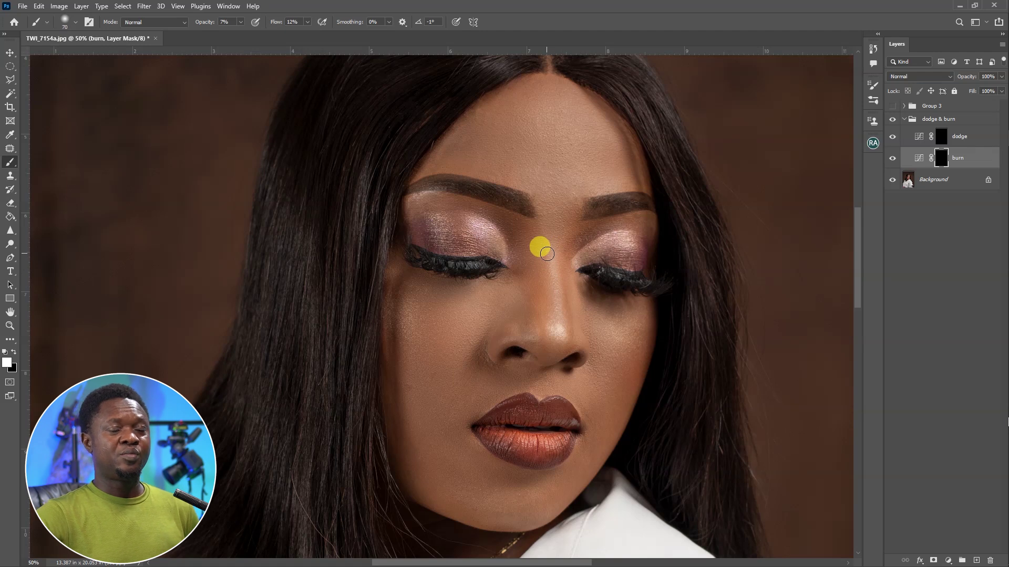
key(ctrl+plus)
key(ctrl+minus)
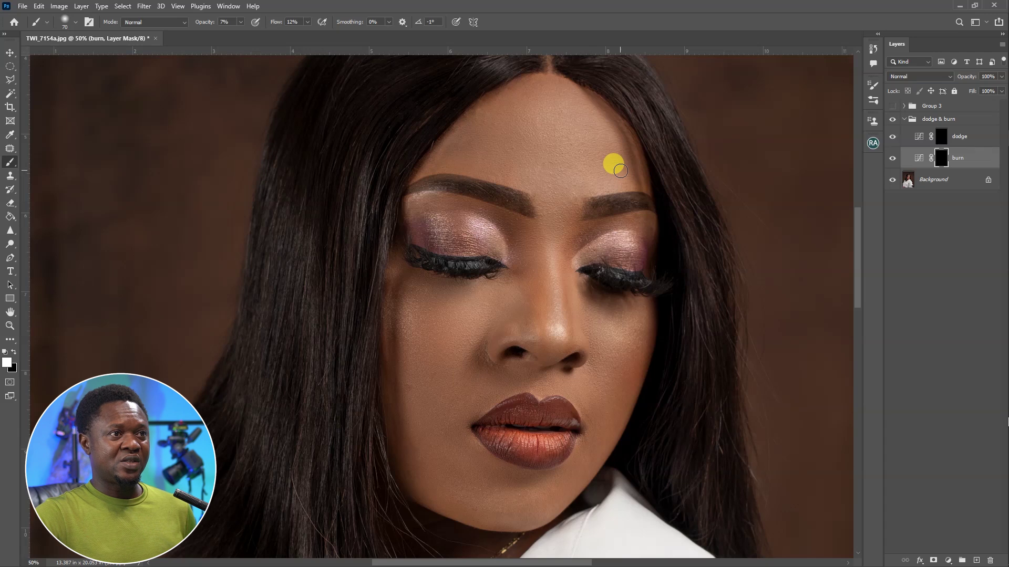
Show the Group 3 face map to study where highlights, midtones and shadows fall, and hide it again.
click(894, 107)
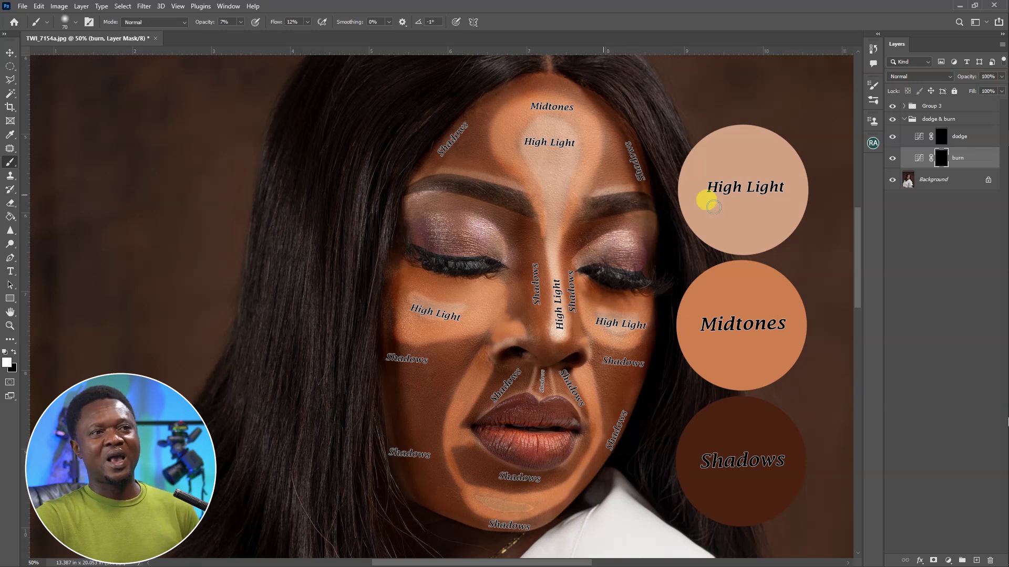
double_click(919, 157)
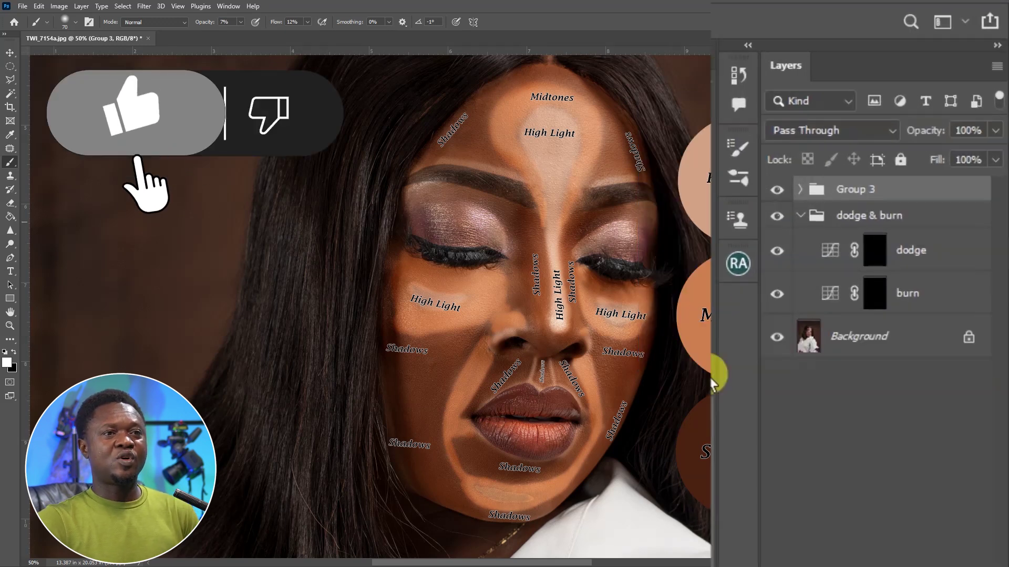
click(777, 190)
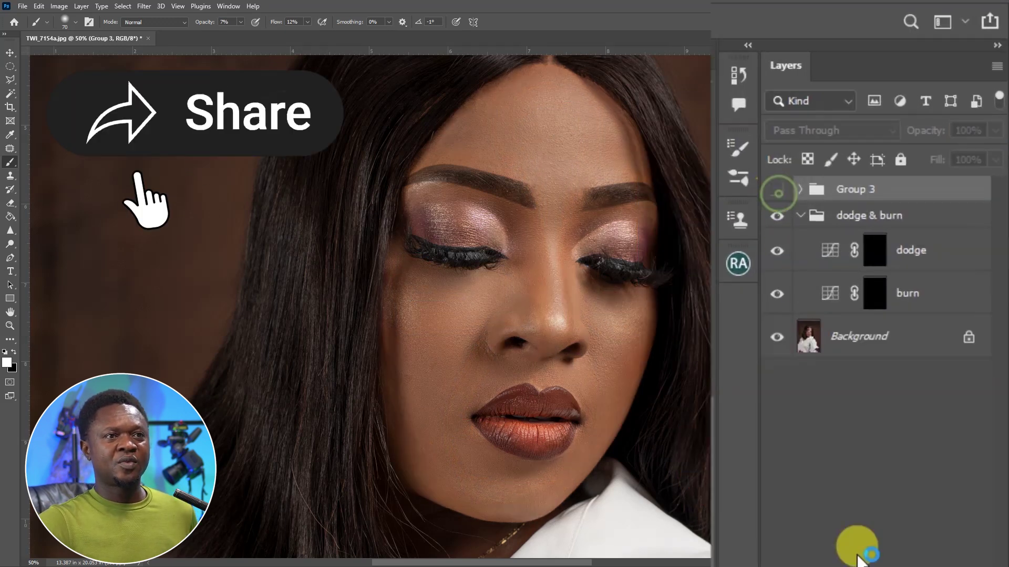
Add a Black & White adjustment layer on top and lower its Reds to about -134 to emphasize facial light and shadow.
click(887, 550)
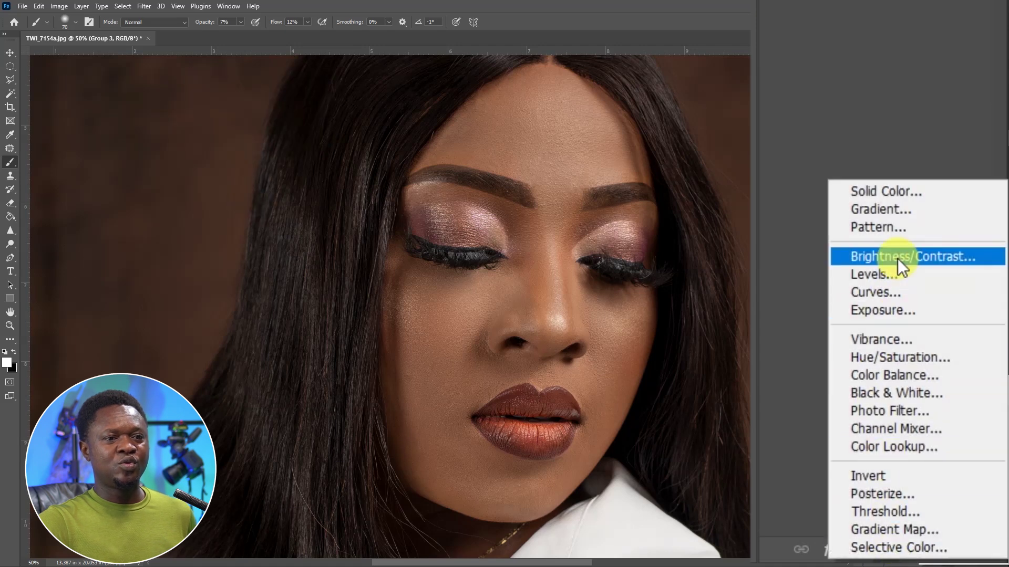
click(894, 391)
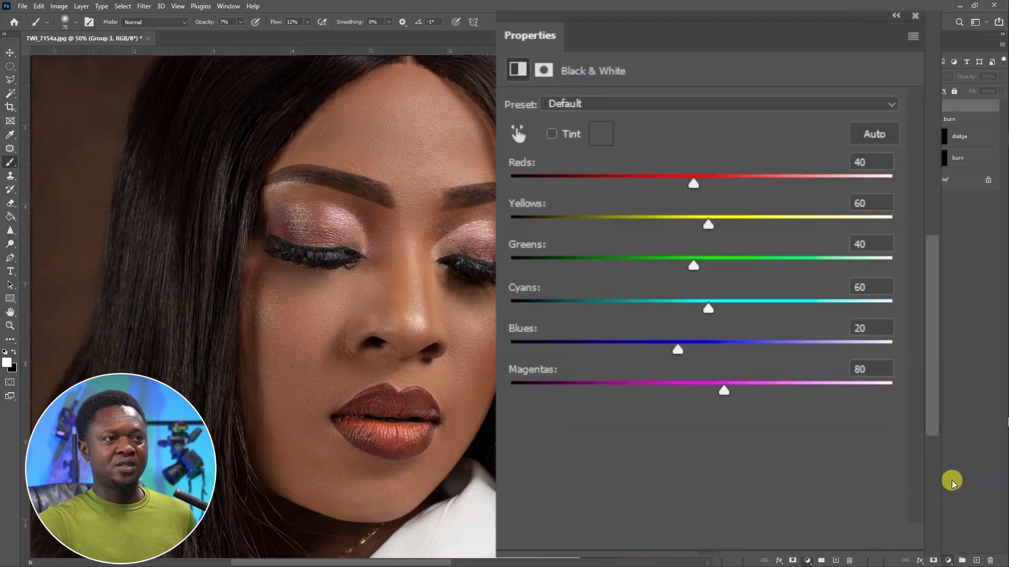
drag(694, 178, 578, 167)
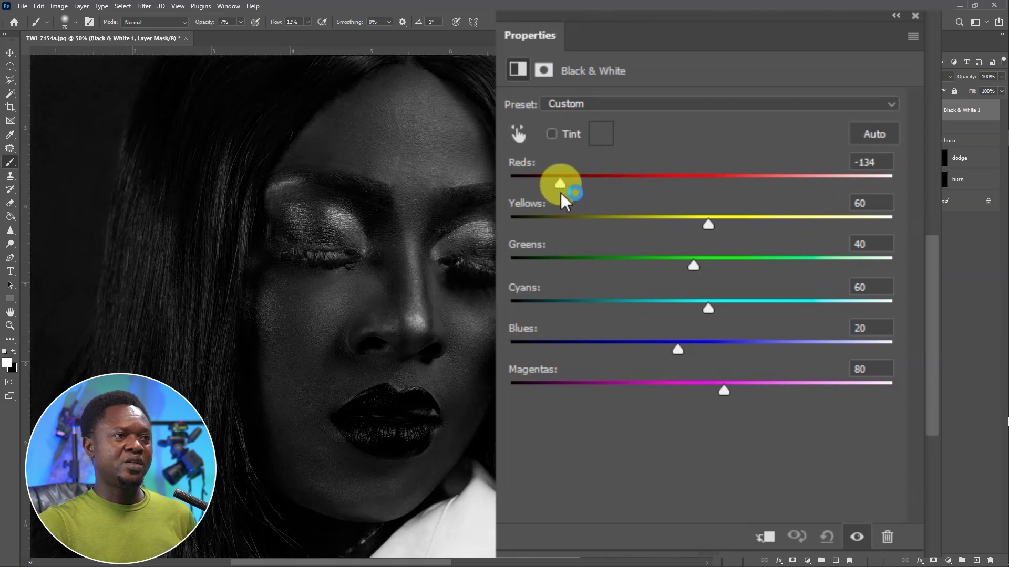
drag(559, 194, 562, 194)
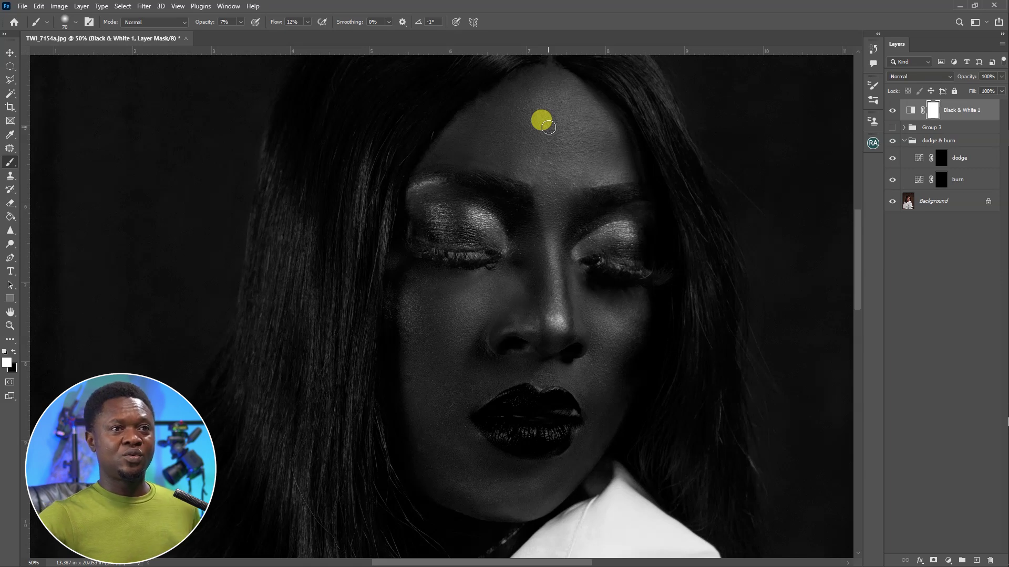
Hide the Black & White layer and paint shadows along the sides of the nose on the burn layer's mask.
click(941, 179)
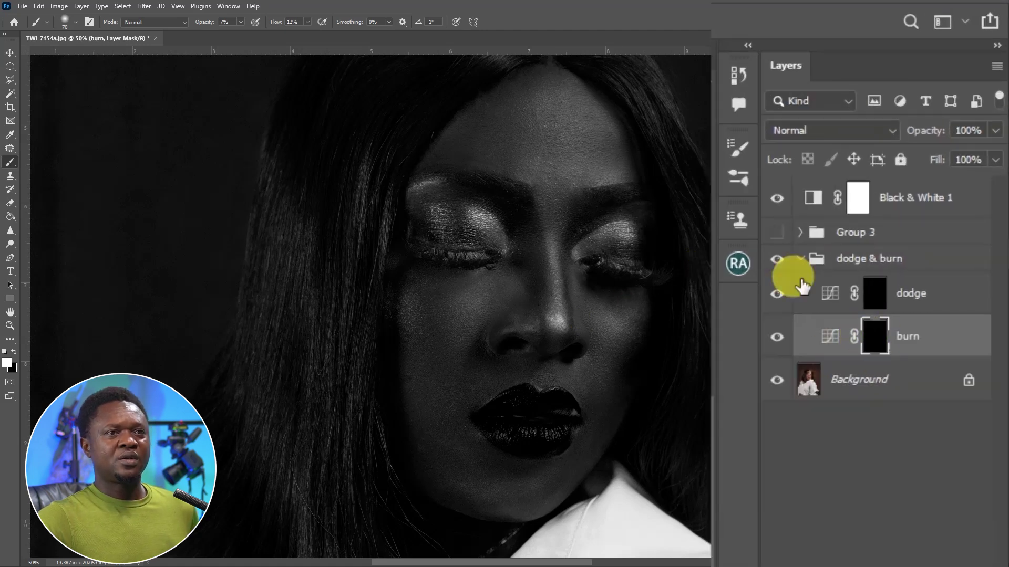
click(783, 199)
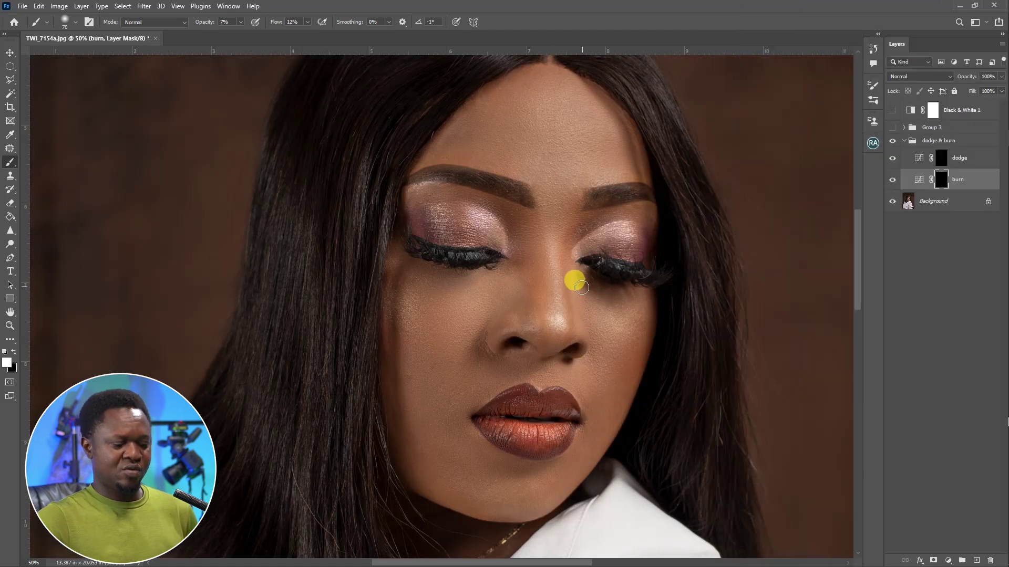
scroll(570, 293, up, 1)
drag(601, 298, 557, 306)
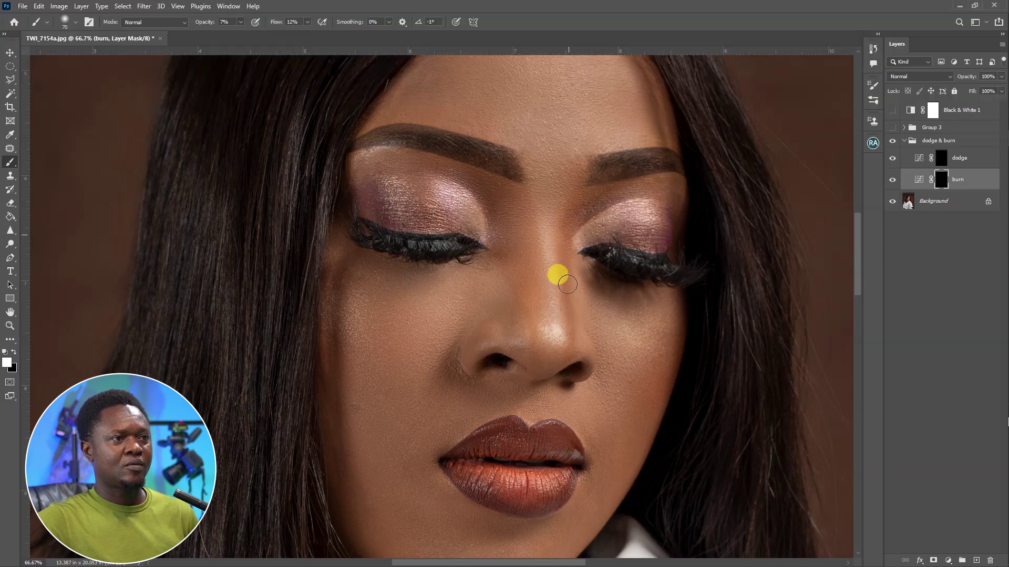
click(893, 127)
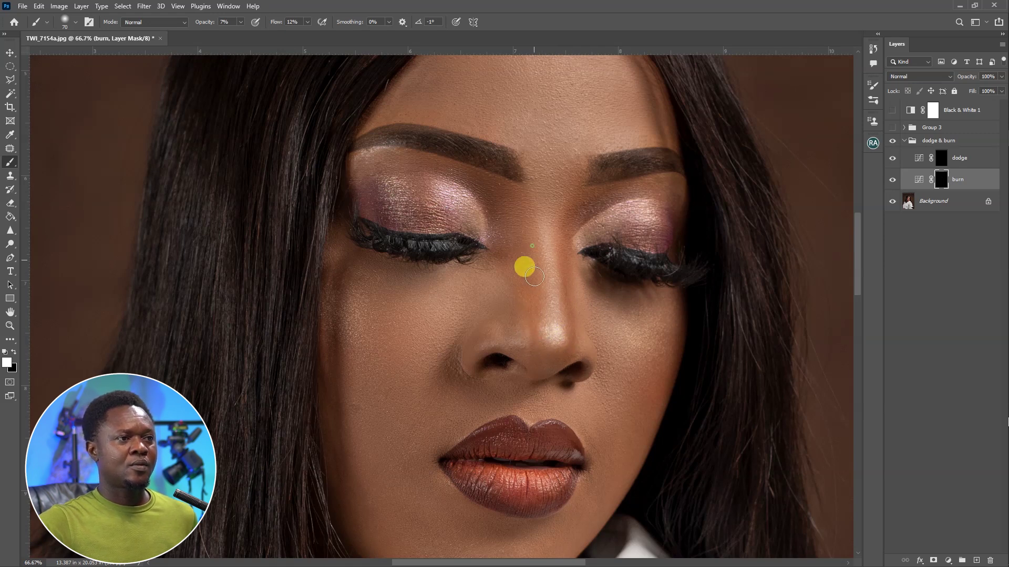
Reduce the brush size to 15 and paint fine shadows along the edges of the nose-bridge highlight on the burn layer's mask.
key(ctrl+plus)
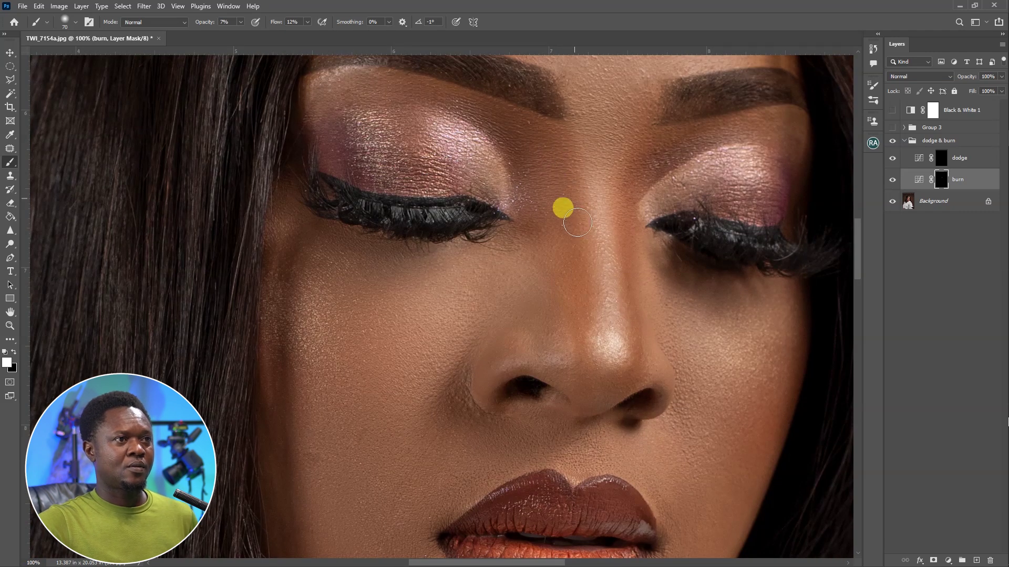
key(bracketleft)
key(bracketleft)
key(bracketleft)
key(bracketleft)
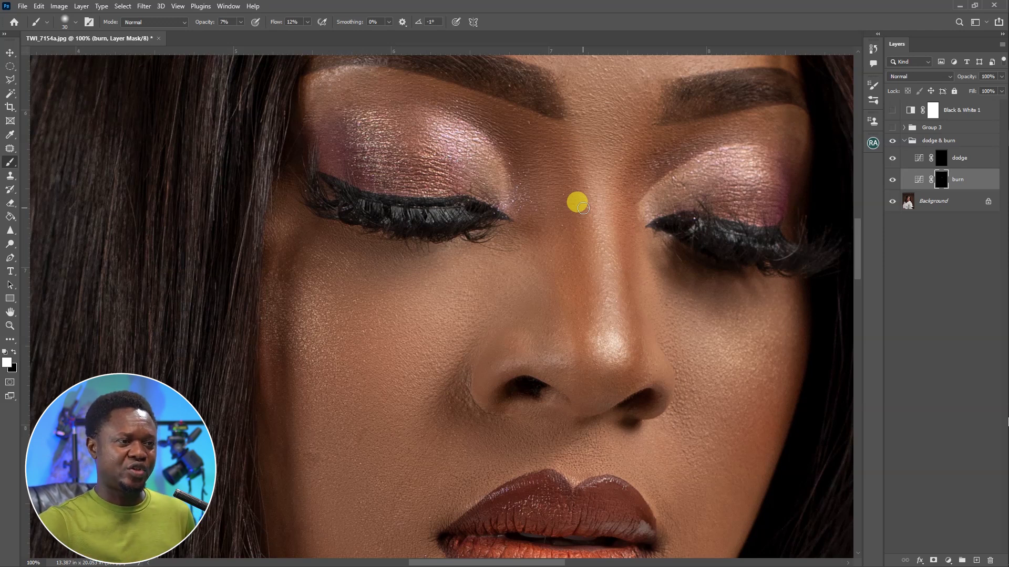
key(ctrl+plus)
drag(734, 80, 603, 275)
key(bracketleft)
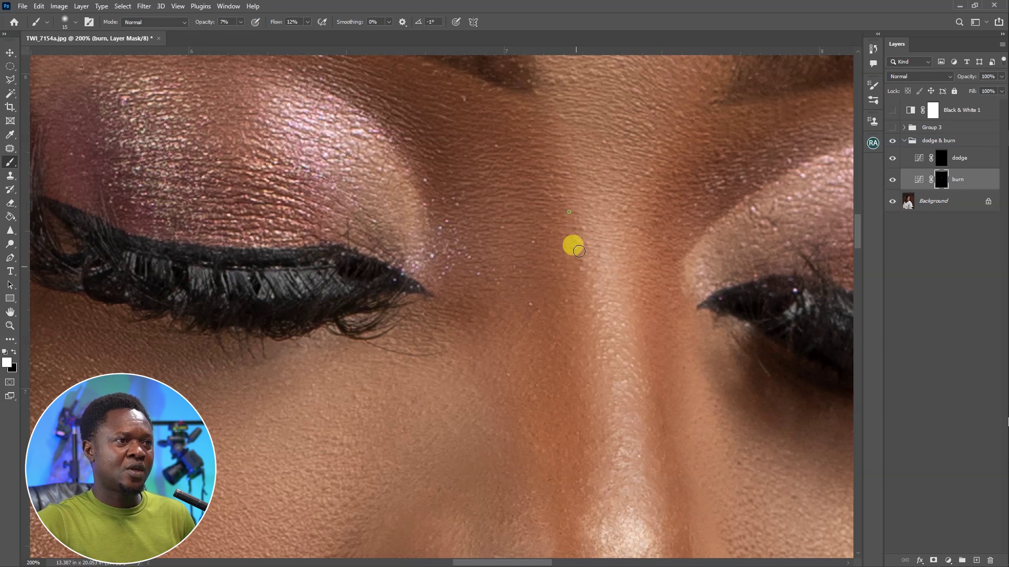
mouse_move(584, 349)
mouse_down()
mouse_move(587, 324)
mouse_move(590, 434)
mouse_move(569, 247)
mouse_move(569, 282)
mouse_move(588, 278)
mouse_move(580, 276)
mouse_move(584, 486)
mouse_move(555, 242)
mouse_move(551, 268)
mouse_move(560, 268)
mouse_move(564, 242)
mouse_move(558, 318)
mouse_move(566, 337)
mouse_move(550, 296)
mouse_move(557, 309)
mouse_move(548, 301)
mouse_move(544, 355)
mouse_move(550, 295)
mouse_move(552, 357)
mouse_move(560, 355)
mouse_move(555, 300)
mouse_move(573, 366)
mouse_move(605, 372)
mouse_move(580, 390)
mouse_move(550, 368)
mouse_move(565, 288)
mouse_move(563, 368)
mouse_move(616, 379)
mouse_up()
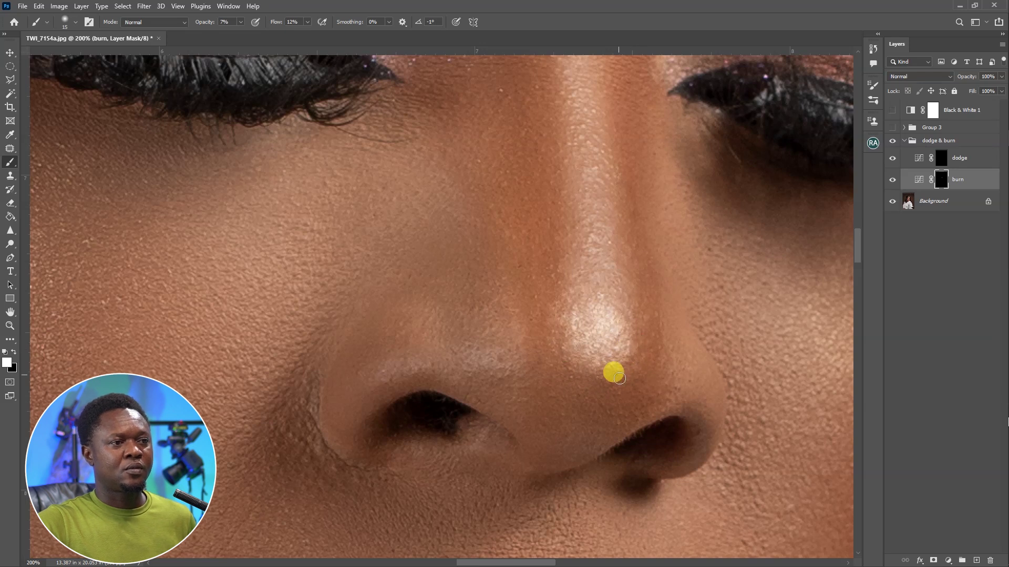
scroll(619, 378, up, 5)
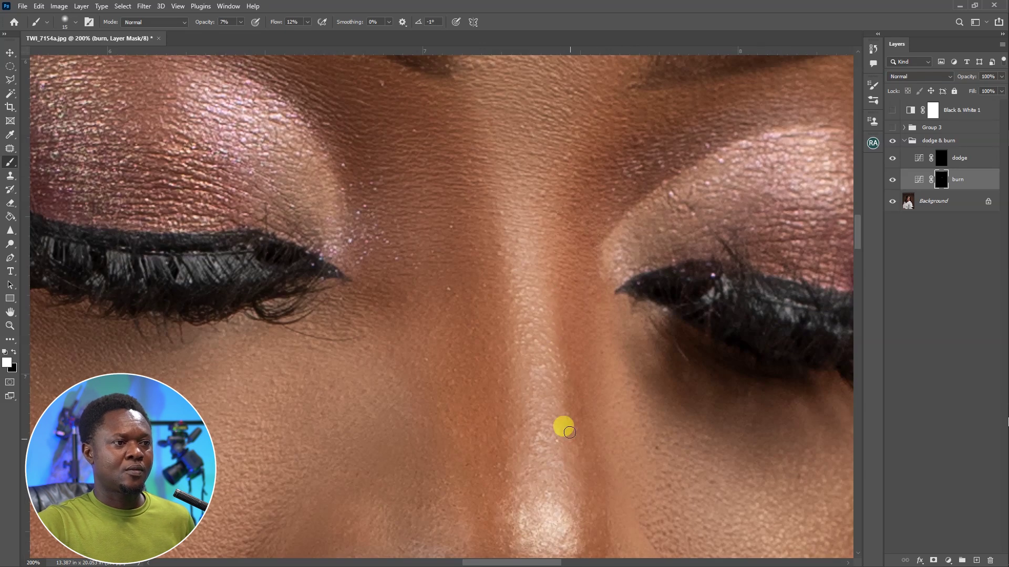
drag(569, 432, 529, 271)
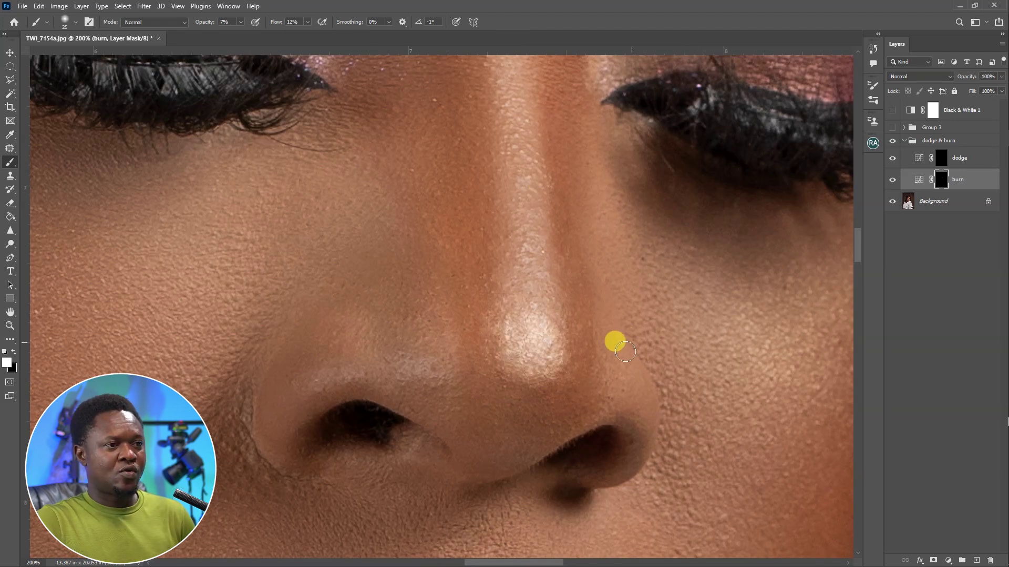
Enlarge the brush to 30 and paint shadows around the nose wing and nostril on the burn layer's mask.
key(bracketright)
mouse_move(638, 400)
mouse_down()
mouse_move(637, 438)
mouse_move(619, 474)
mouse_move(588, 487)
mouse_move(644, 442)
mouse_move(605, 474)
mouse_move(630, 400)
mouse_move(632, 439)
mouse_move(605, 467)
mouse_move(641, 435)
mouse_move(594, 438)
mouse_move(656, 322)
mouse_up()
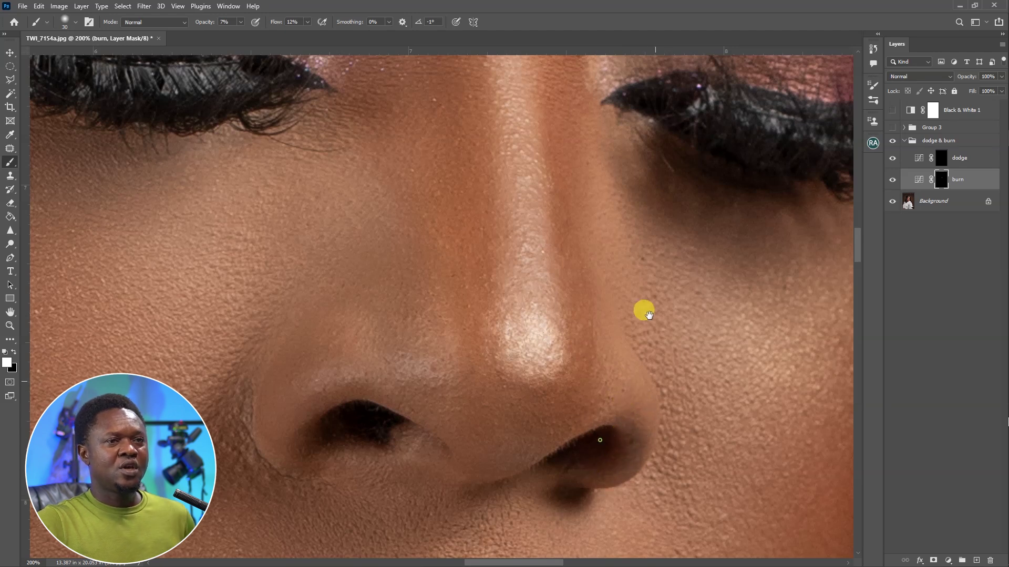
scroll(657, 322, down, 3)
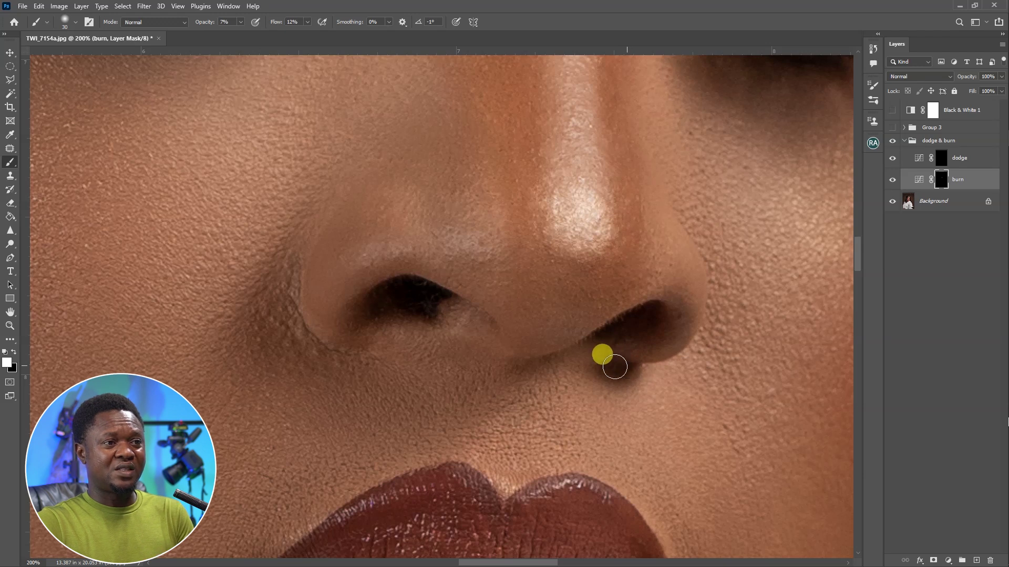
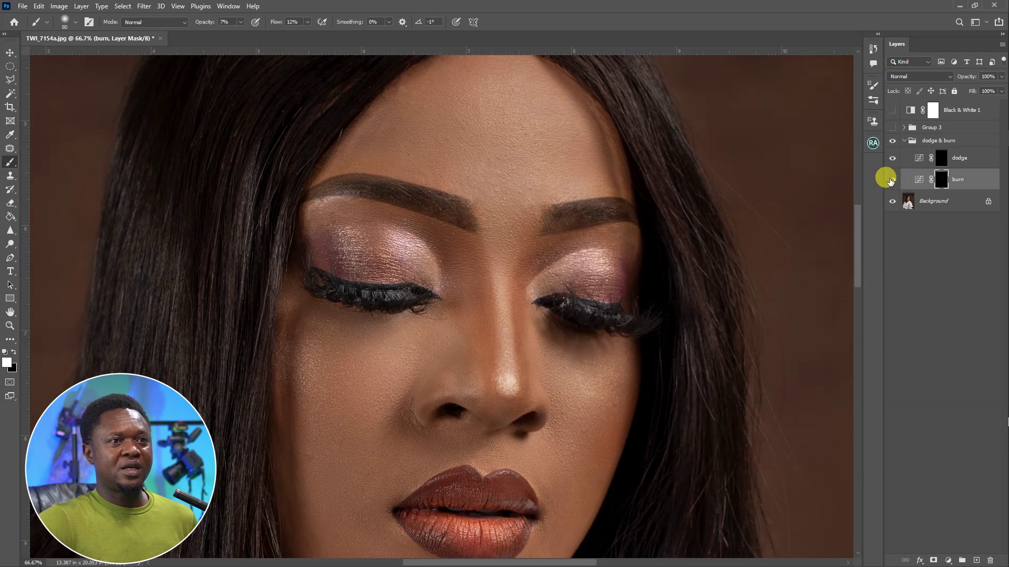
Toggle the burn layer's visibility to compare the nose contouring before and after.
click(892, 180)
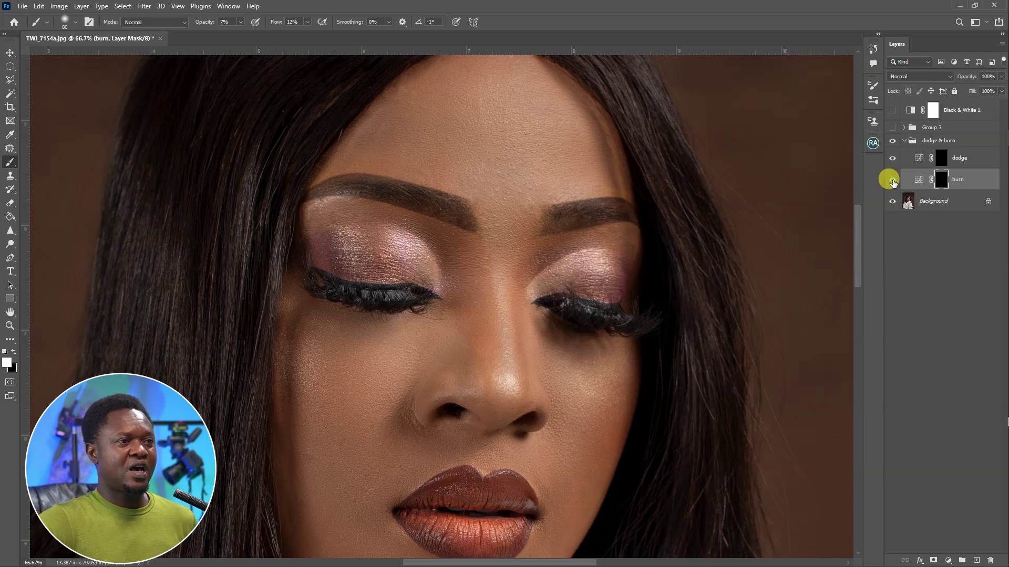
click(892, 181)
click(892, 180)
click(892, 181)
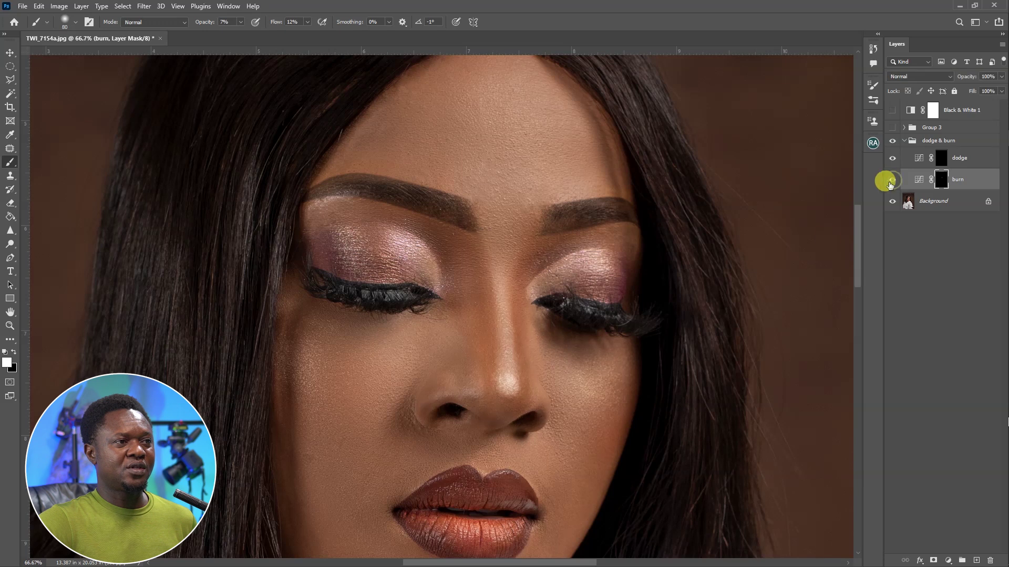
Check the Group 3 face map, hide it again, and paint shadows between the nose and upper lip on the burn layer's mask.
key(ctrl+plus)
drag(522, 396, 556, 286)
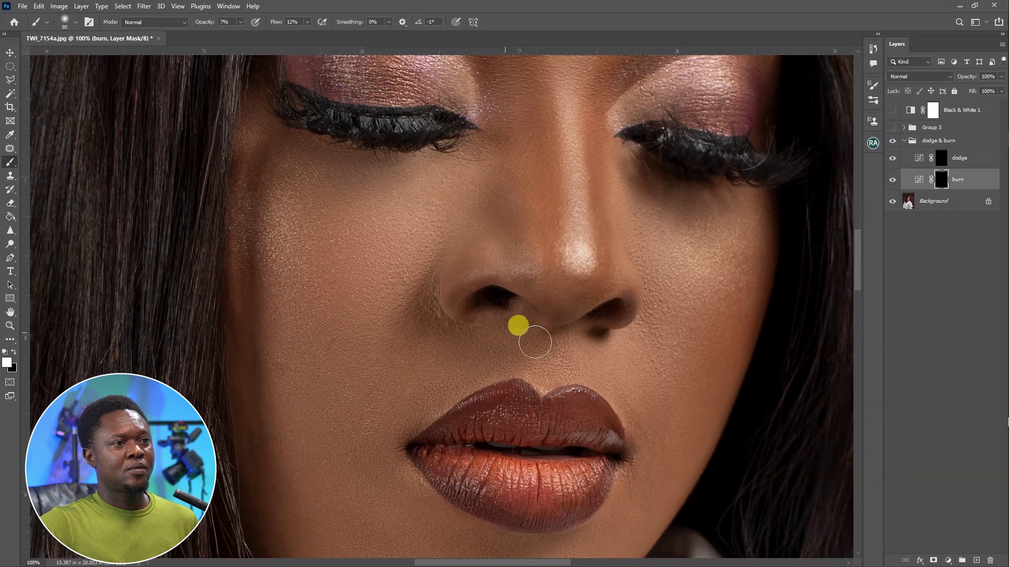
click(892, 127)
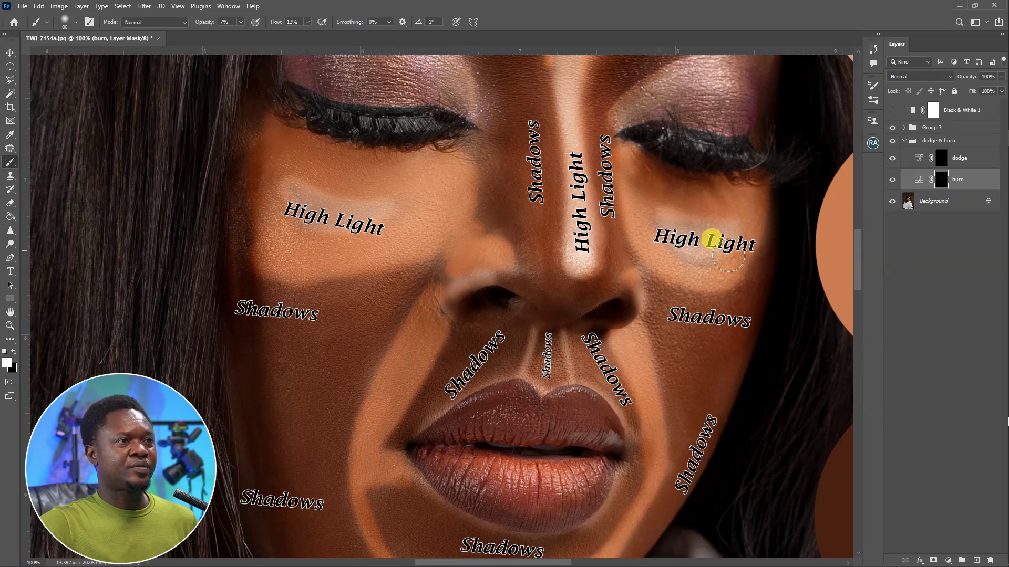
click(892, 127)
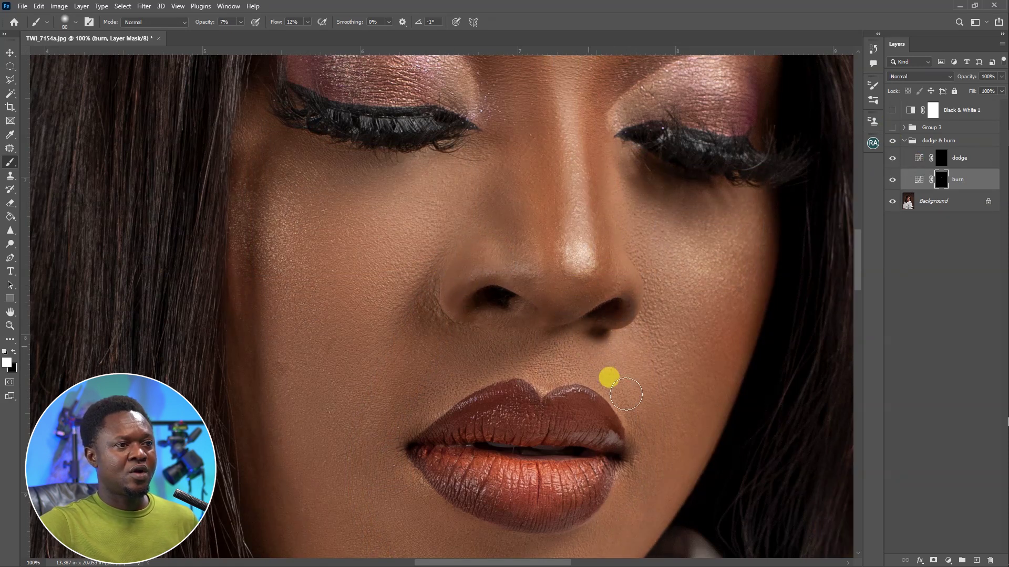
mouse_move(587, 356)
mouse_down()
mouse_move(642, 405)
mouse_move(628, 359)
mouse_move(600, 334)
mouse_move(582, 374)
mouse_move(600, 378)
mouse_move(621, 360)
mouse_move(474, 348)
mouse_move(512, 362)
mouse_move(483, 373)
mouse_move(518, 381)
mouse_move(539, 347)
mouse_move(545, 364)
mouse_move(601, 349)
mouse_up()
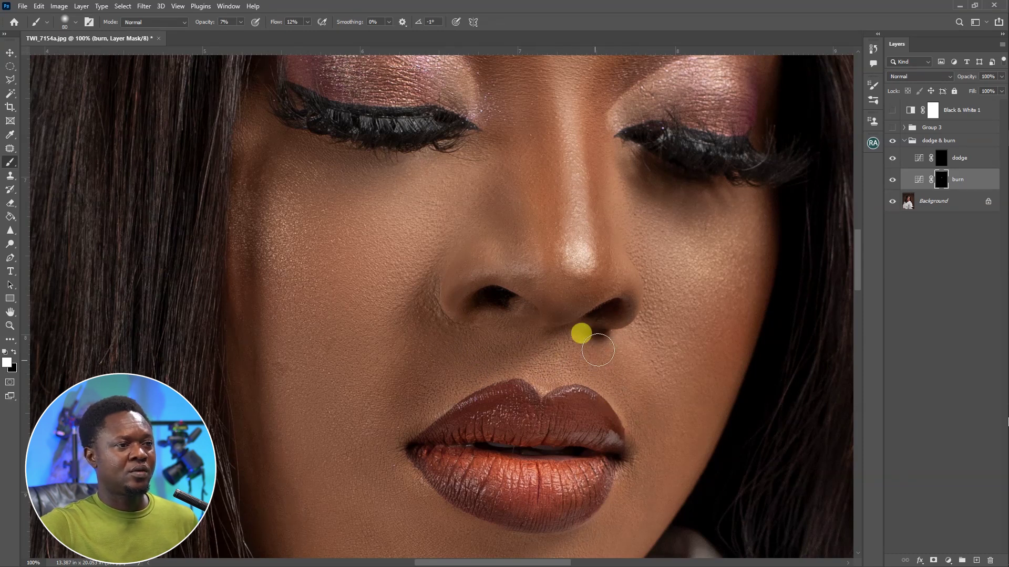
Reduce the brush size to 20 and burn a shadow into the central groove above the upper lip.
key(ctrl+plus)
drag(632, 435, 510, 314)
key(bracketleft)
key(bracketleft)
key(bracketleft)
key(bracketleft)
key(bracketleft)
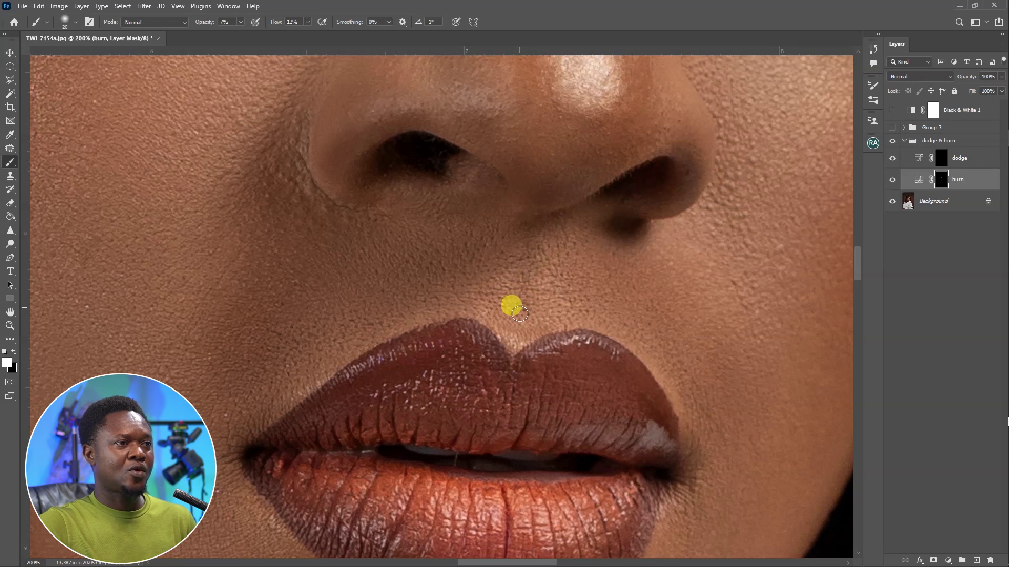
drag(529, 264, 529, 232)
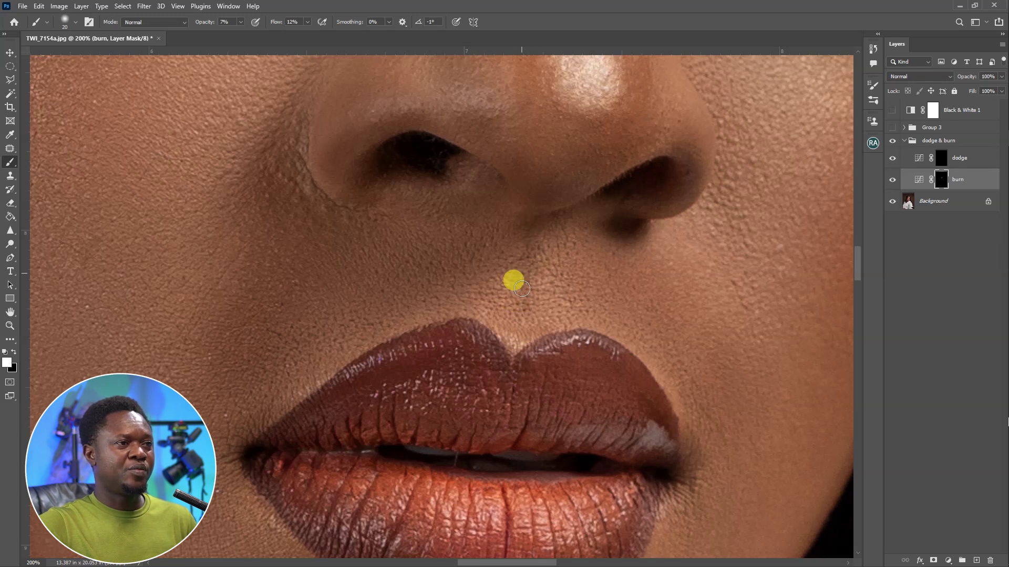
mouse_move(523, 233)
mouse_down()
mouse_move(522, 315)
mouse_move(516, 323)
mouse_move(527, 252)
mouse_move(493, 321)
mouse_move(515, 282)
mouse_move(501, 307)
mouse_up()
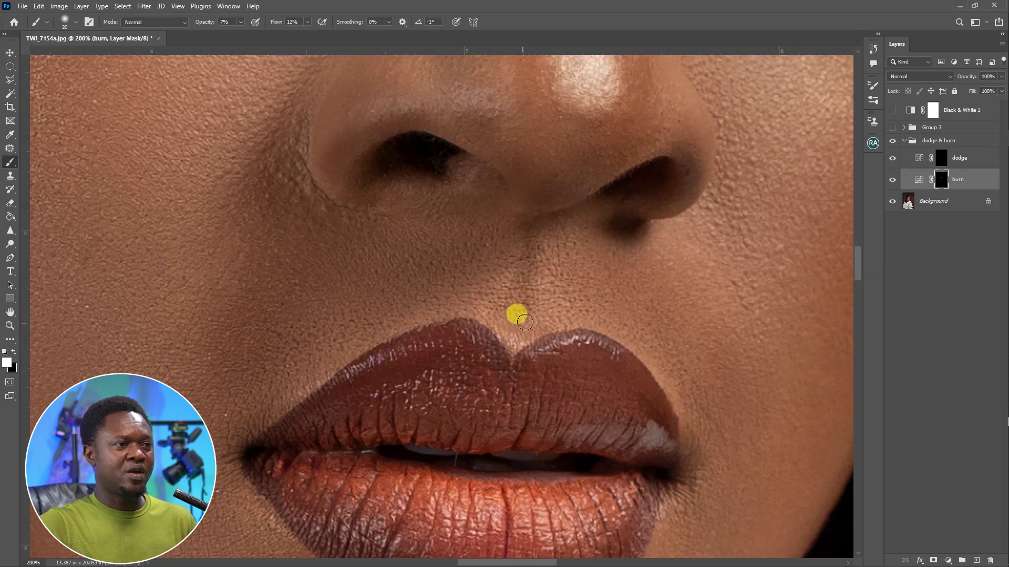
mouse_move(538, 314)
mouse_down()
mouse_move(543, 274)
mouse_move(553, 291)
mouse_move(544, 282)
mouse_move(548, 307)
mouse_move(535, 275)
mouse_up()
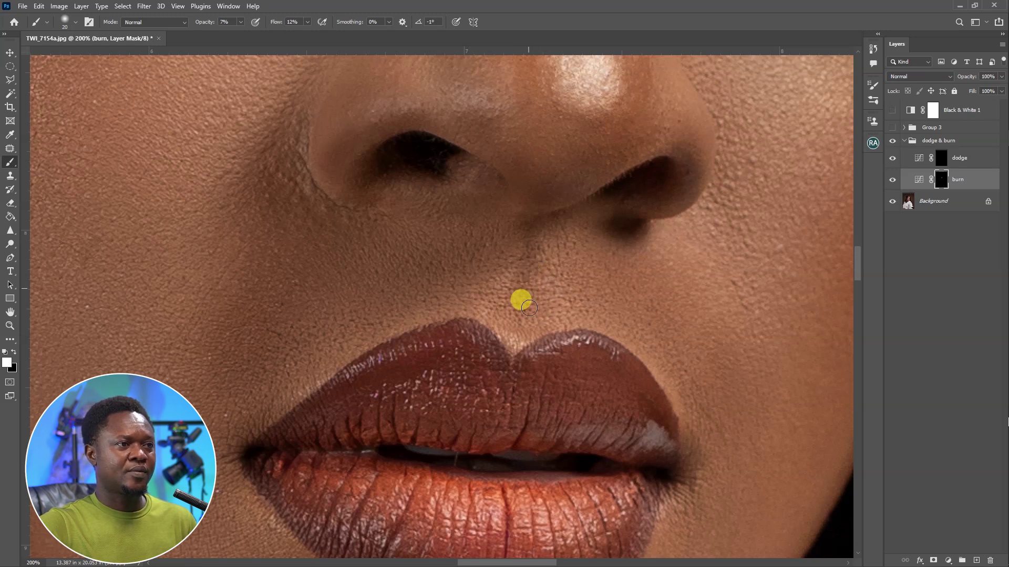
mouse_move(535, 291)
mouse_down()
mouse_move(520, 247)
mouse_move(539, 273)
mouse_move(499, 299)
mouse_move(543, 317)
mouse_move(540, 284)
mouse_move(499, 280)
mouse_move(858, 302)
mouse_move(777, 327)
mouse_move(624, 313)
mouse_move(595, 296)
mouse_up()
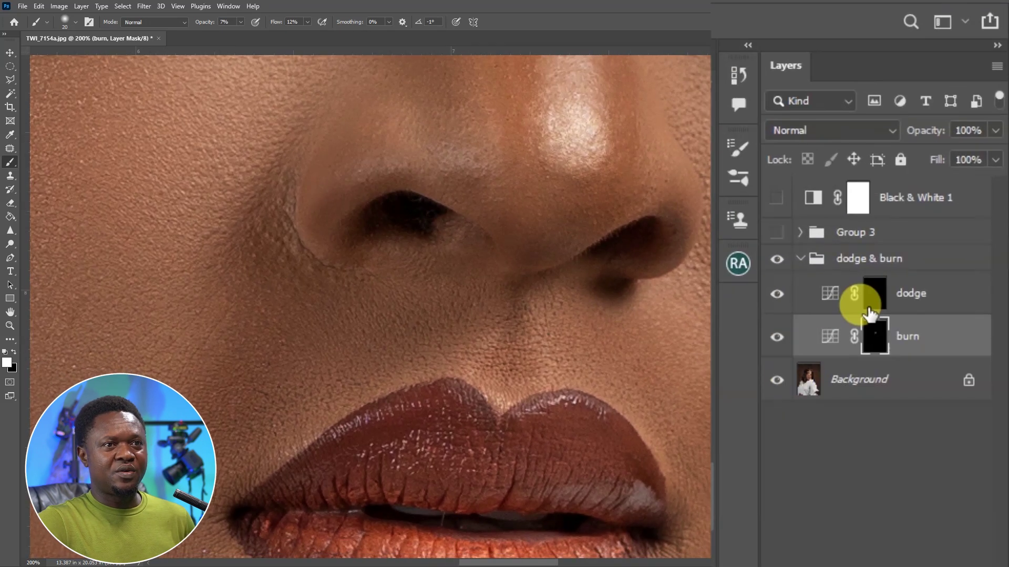
Target the dodge layer's mask and paint thin highlights along the two ridges above the upper lip with a smaller brush.
click(888, 266)
key(bracketleft)
key(bracketleft)
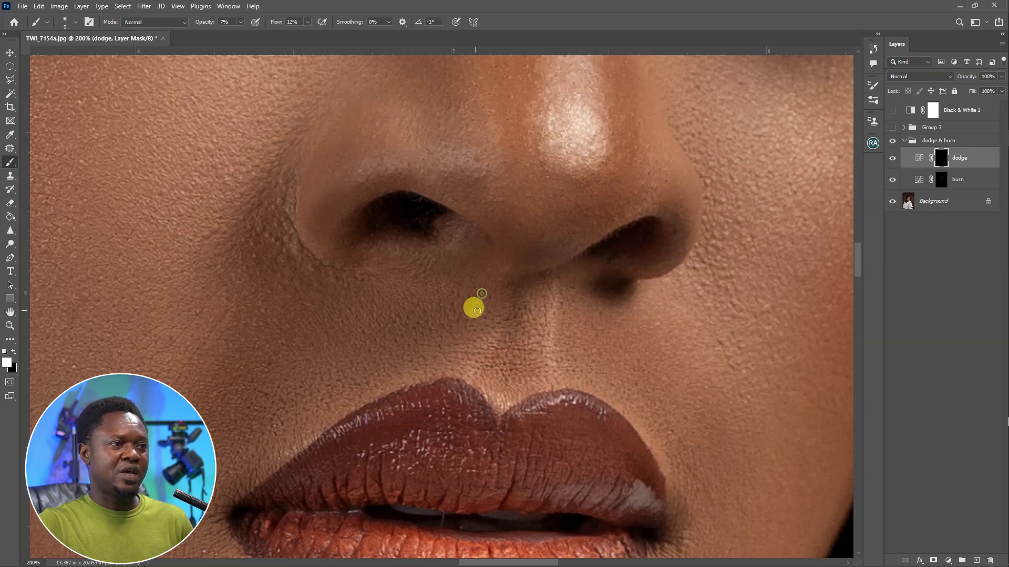
mouse_move(484, 291)
mouse_down()
mouse_move(467, 367)
mouse_move(473, 344)
mouse_up()
mouse_move(477, 285)
mouse_down()
mouse_move(464, 380)
mouse_move(490, 282)
mouse_move(462, 363)
mouse_up()
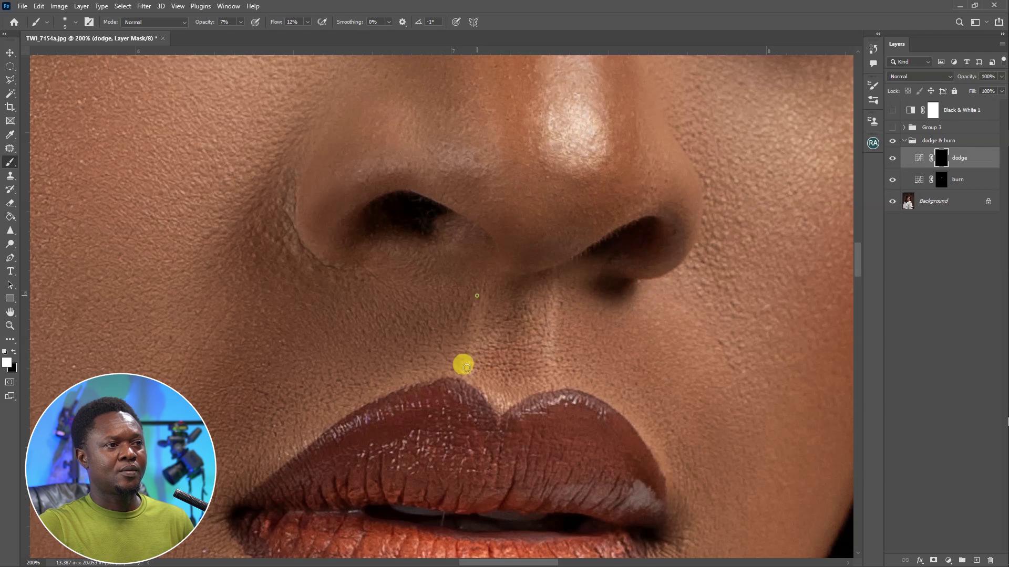
Switch the paint color to black and soften the upper-lip ridge highlight just below the nose on the dodge layer's mask.
key(ctrl+minus)
key(ctrl+minus)
key(ctrl+minus)
key(ctrl+plus)
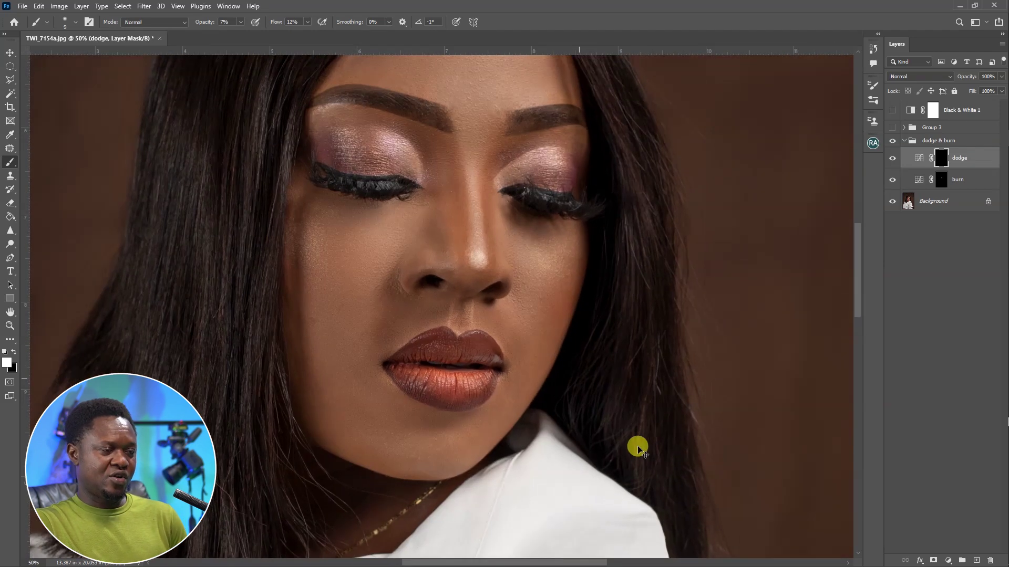
drag(547, 396, 554, 421)
key(ctrl+plus)
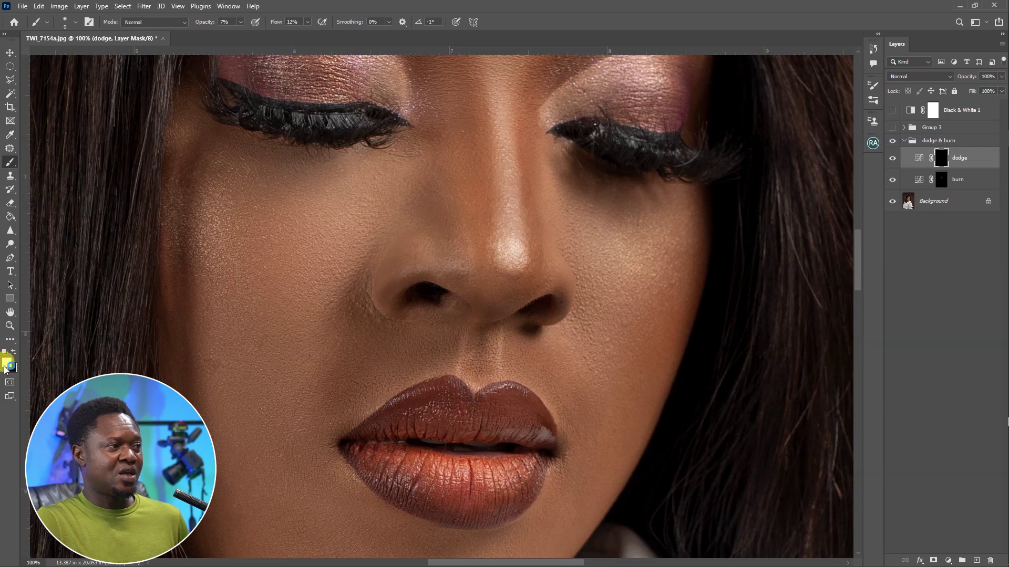
key(x)
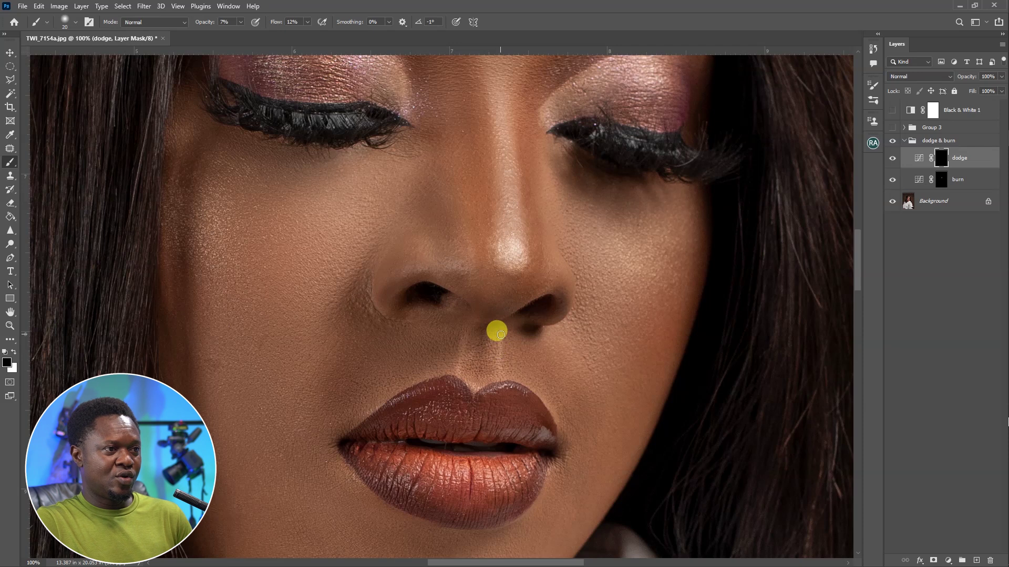
drag(496, 347, 499, 339)
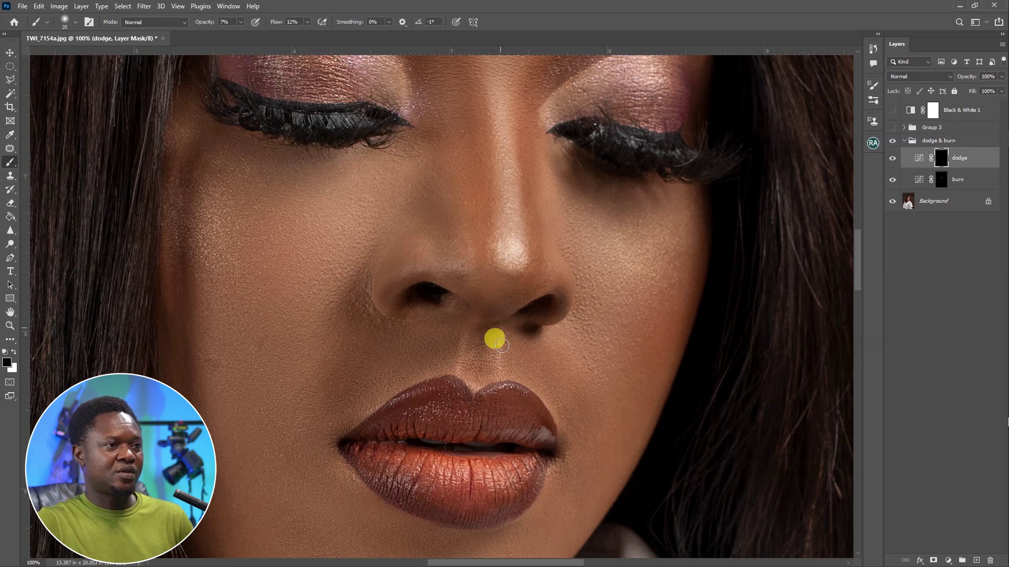
mouse_move(502, 342)
mouse_down()
mouse_move(460, 340)
mouse_move(459, 353)
mouse_move(463, 330)
mouse_move(459, 346)
mouse_move(504, 333)
mouse_up()
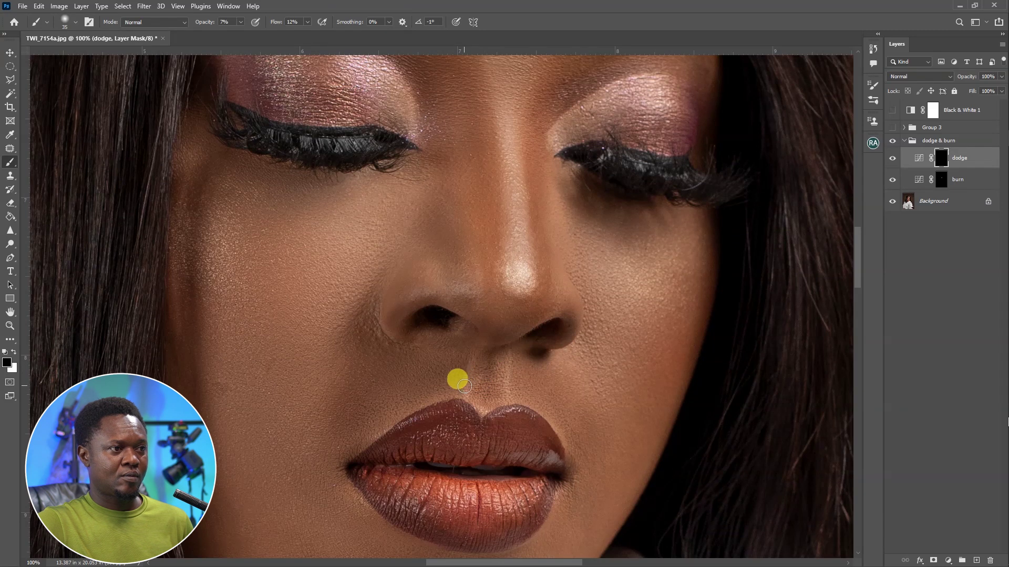
Target the burn layer's mask and paint a shadow beneath the lower lip in white with brush size 80.
key(ctrl+minus)
key(ctrl+minus)
key(ctrl+minus)
key(ctrl+minus)
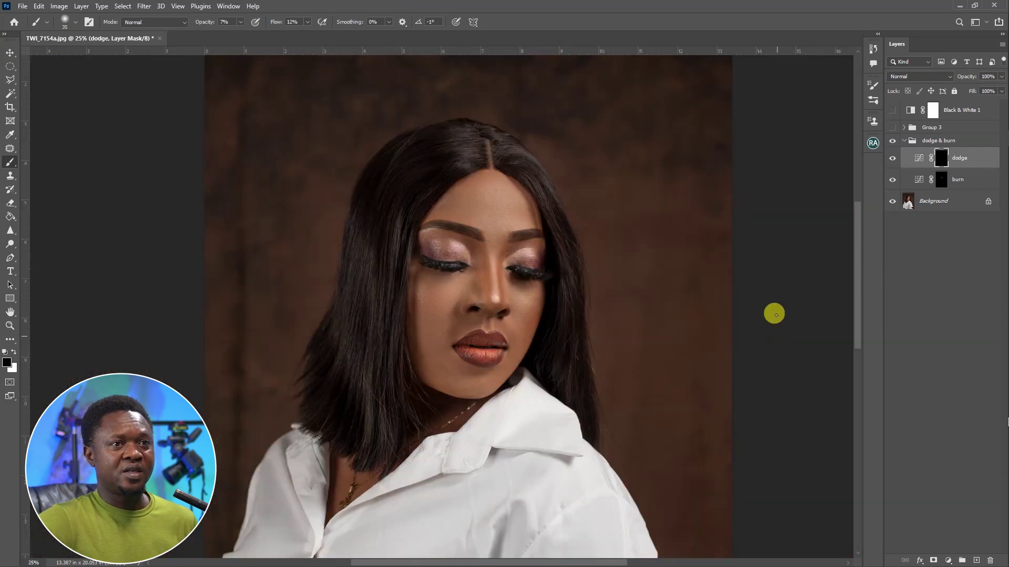
key(ctrl+plus)
click(941, 180)
key(bracketright)
key(bracketright)
key(bracketright)
key(bracketright)
key(bracketright)
key(bracketright)
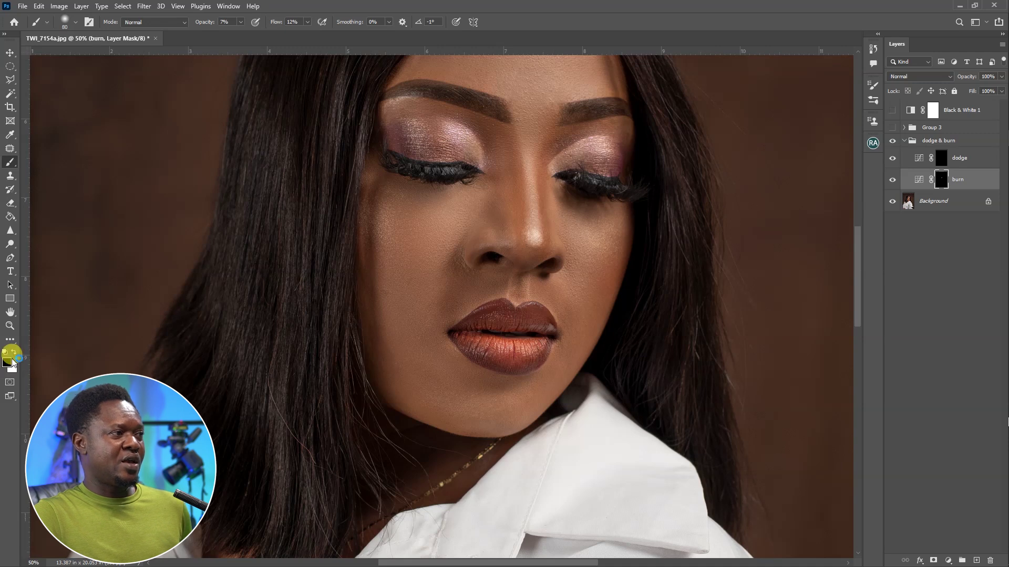
mouse_move(484, 412)
mouse_down()
mouse_move(545, 385)
mouse_move(504, 290)
mouse_move(491, 289)
mouse_move(475, 312)
mouse_move(492, 286)
mouse_move(492, 372)
mouse_move(515, 380)
mouse_move(487, 384)
mouse_move(508, 386)
mouse_move(467, 377)
mouse_move(446, 355)
mouse_move(503, 383)
mouse_move(451, 374)
mouse_move(485, 377)
mouse_move(462, 375)
mouse_move(494, 394)
mouse_move(530, 375)
mouse_move(471, 373)
mouse_move(642, 313)
mouse_up()
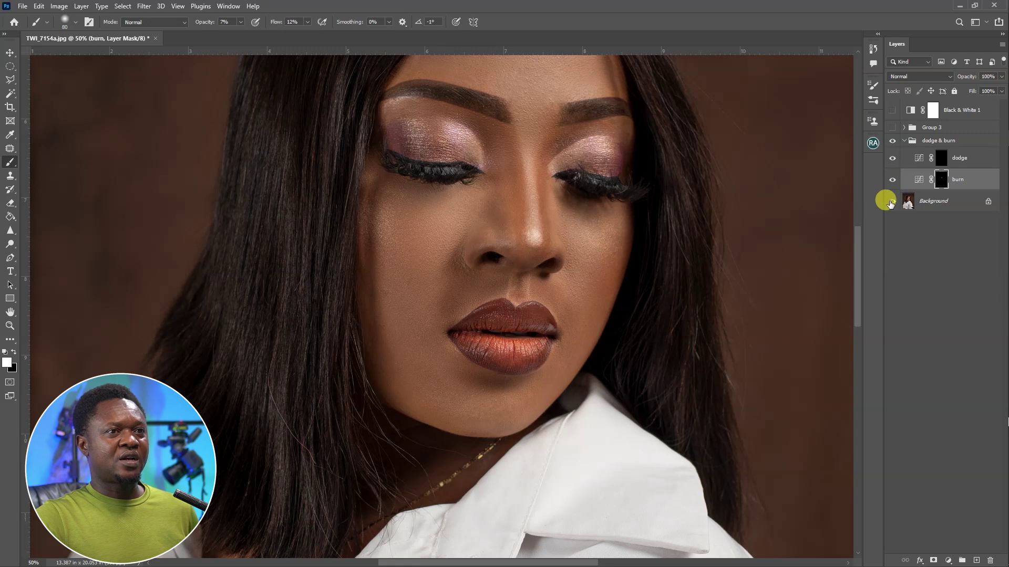
Toggle the burn layer and the dodge & burn group to compare the face before and after contouring.
click(892, 181)
click(891, 181)
click(892, 181)
click(892, 181)
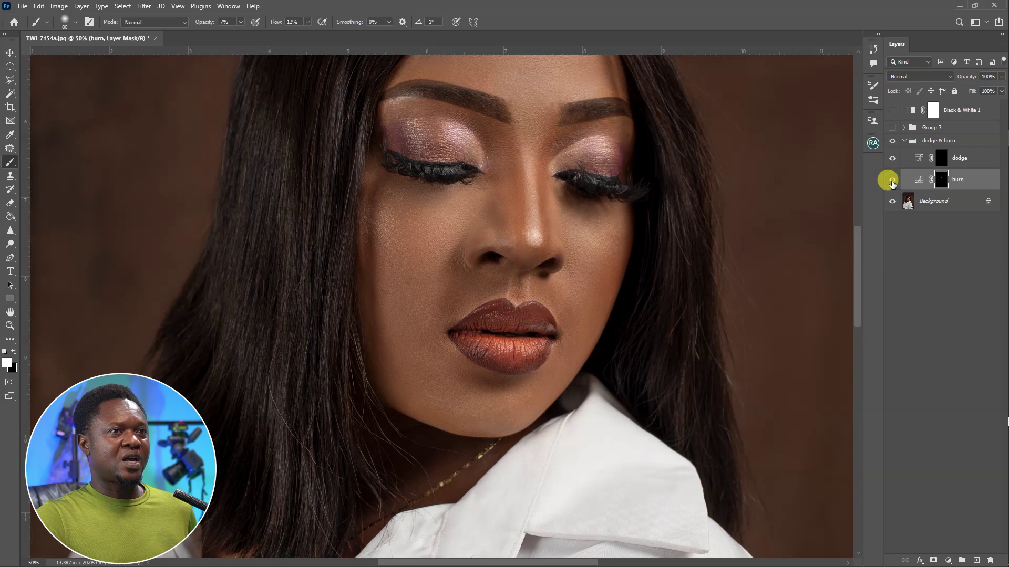
click(892, 142)
click(892, 141)
click(891, 142)
click(891, 141)
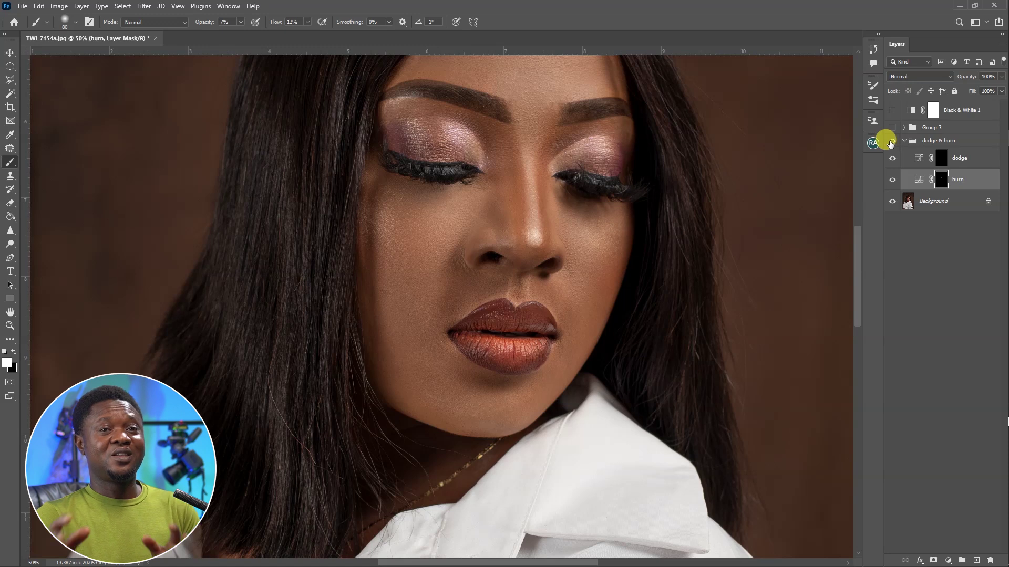
Enlarge the brush to about 150 and paint shadows over the lower cheeks and jaw on the burn layer's mask.
key(bracketright)
key(bracketright)
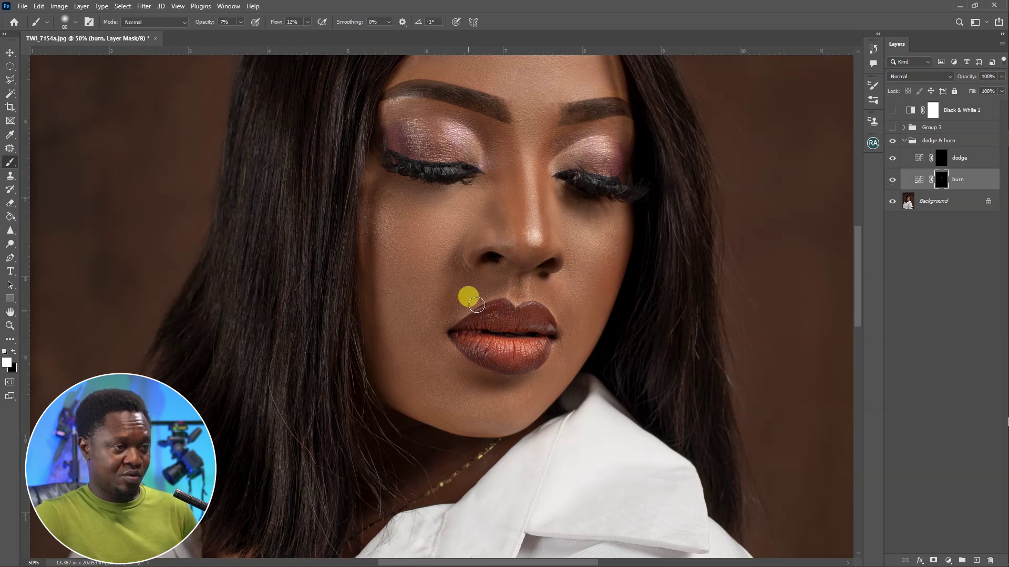
key(bracketright)
key(bracketright)
key(bracketright)
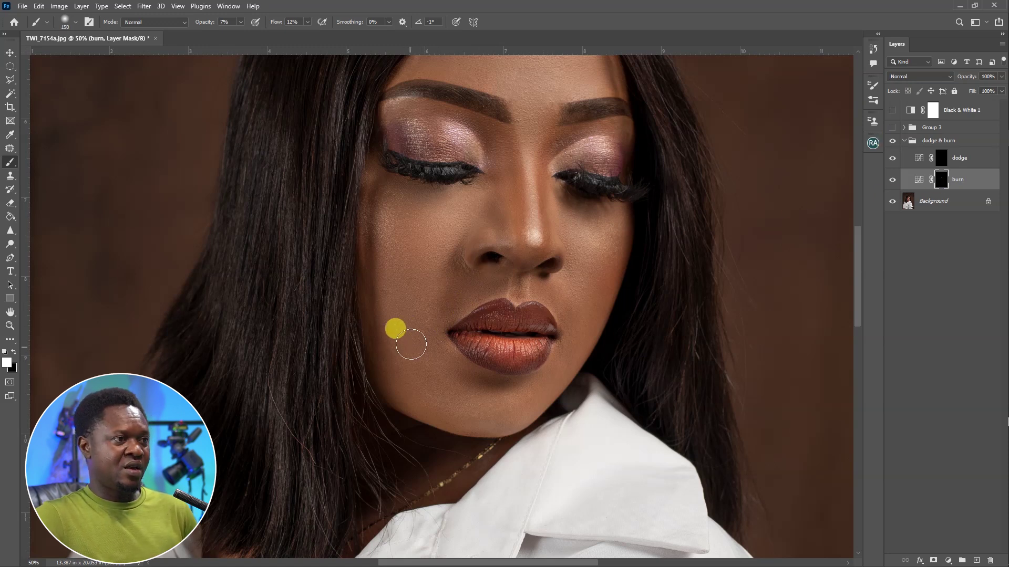
mouse_move(429, 356)
mouse_down()
mouse_move(440, 377)
mouse_move(431, 349)
mouse_move(442, 379)
mouse_move(486, 383)
mouse_move(407, 369)
mouse_move(454, 401)
mouse_move(398, 371)
mouse_move(369, 307)
mouse_move(411, 355)
mouse_move(386, 345)
mouse_move(402, 324)
mouse_move(417, 229)
mouse_move(395, 289)
mouse_move(396, 320)
mouse_move(408, 283)
mouse_move(448, 361)
mouse_move(490, 384)
mouse_move(399, 375)
mouse_move(419, 418)
mouse_move(462, 420)
mouse_move(449, 415)
mouse_move(473, 429)
mouse_move(465, 421)
mouse_move(495, 421)
mouse_move(535, 380)
mouse_move(530, 413)
mouse_move(511, 421)
mouse_move(420, 419)
mouse_move(417, 404)
mouse_move(844, 204)
mouse_up()
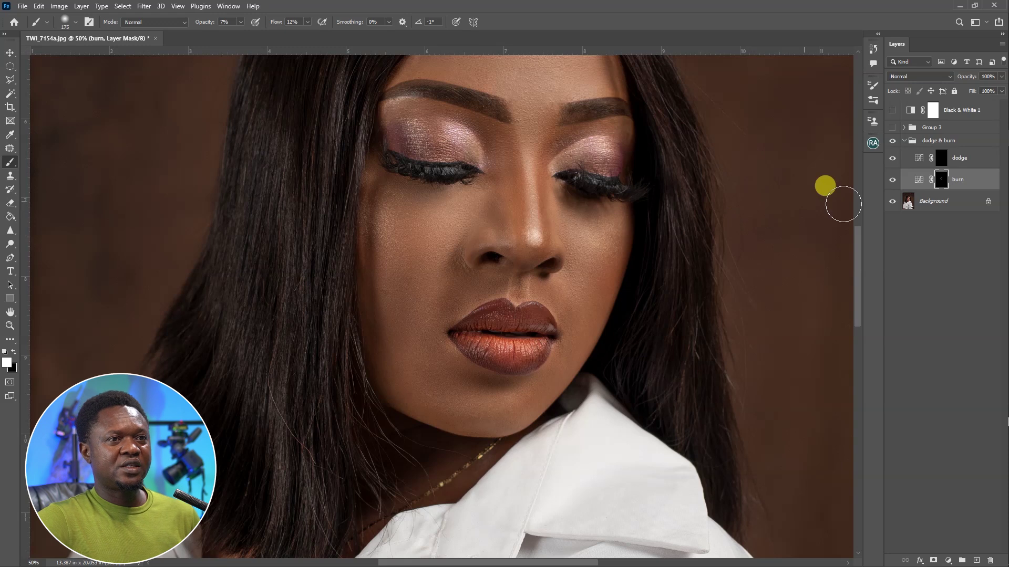
Toggle the burn layer's visibility to compare the lower face with and without the painted shadows.
click(893, 180)
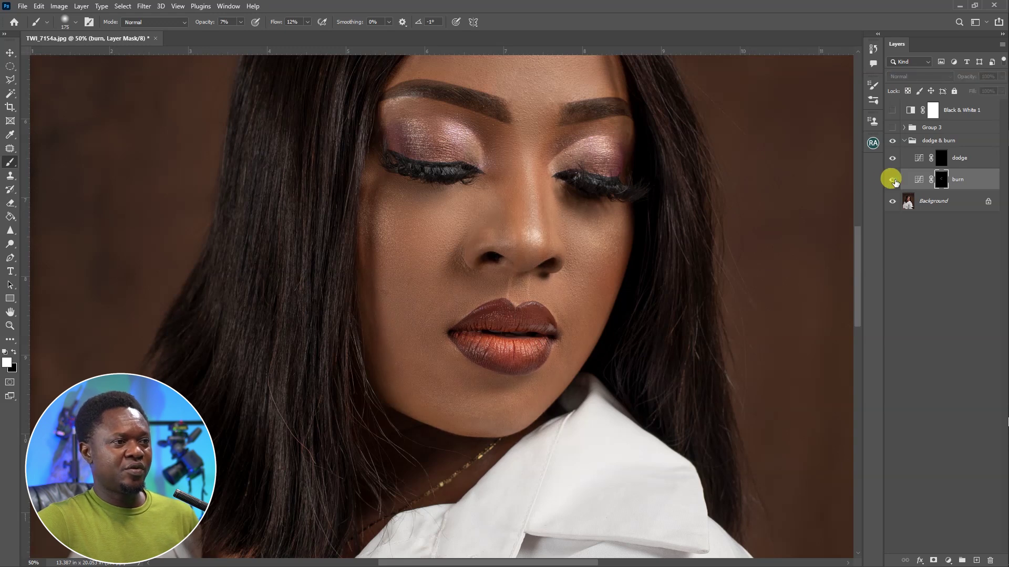
click(893, 180)
click(893, 180)
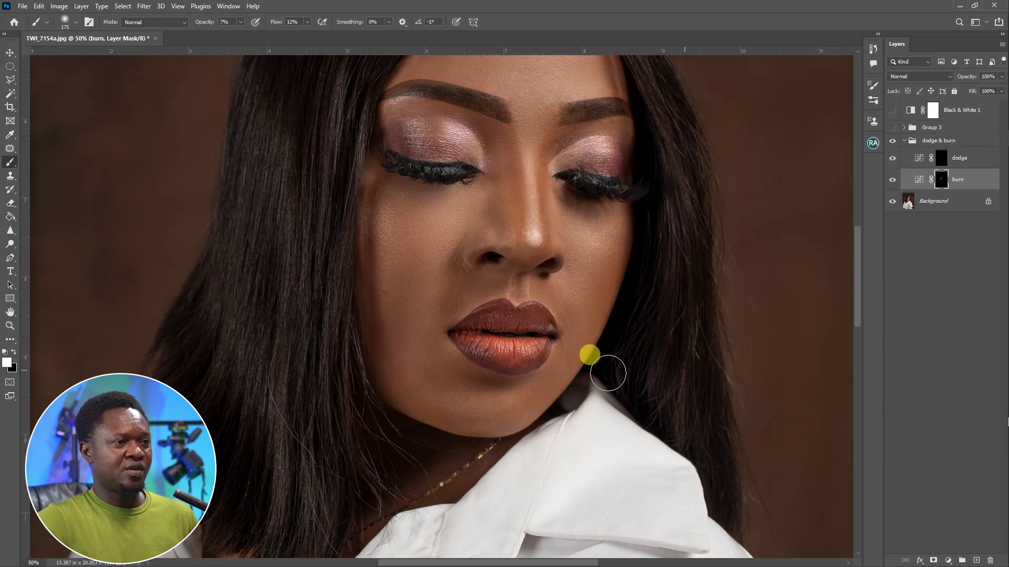
Paint shadows on the burn layer's mask with brush size 100 along the jaw beside the chin, and with size 150 on the cheek.
key(bracketleft)
key(bracketleft)
key(bracketleft)
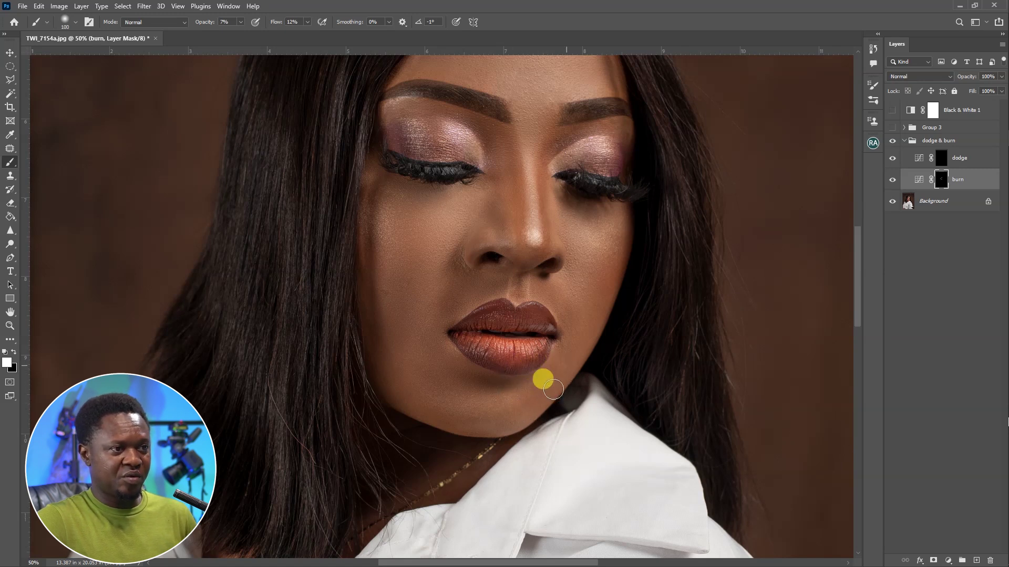
mouse_move(590, 355)
mouse_down()
mouse_move(570, 382)
mouse_move(612, 320)
mouse_move(530, 417)
mouse_move(596, 336)
mouse_move(497, 441)
mouse_move(458, 428)
mouse_move(515, 415)
mouse_move(510, 429)
mouse_move(491, 427)
mouse_move(559, 375)
mouse_move(556, 394)
mouse_move(568, 379)
mouse_move(580, 348)
mouse_move(569, 277)
mouse_move(620, 212)
mouse_move(622, 246)
mouse_move(629, 226)
mouse_move(597, 302)
mouse_move(599, 270)
mouse_move(590, 293)
mouse_move(582, 269)
mouse_move(589, 282)
mouse_move(620, 262)
mouse_move(566, 246)
mouse_move(590, 327)
mouse_move(582, 291)
mouse_up()
key(bracketright)
key(bracketright)
mouse_move(561, 290)
mouse_down()
mouse_move(575, 270)
mouse_move(593, 300)
mouse_move(618, 300)
mouse_move(619, 284)
mouse_move(597, 290)
mouse_move(625, 253)
mouse_move(599, 290)
mouse_move(584, 269)
mouse_move(592, 341)
mouse_move(520, 416)
mouse_move(719, 278)
mouse_up()
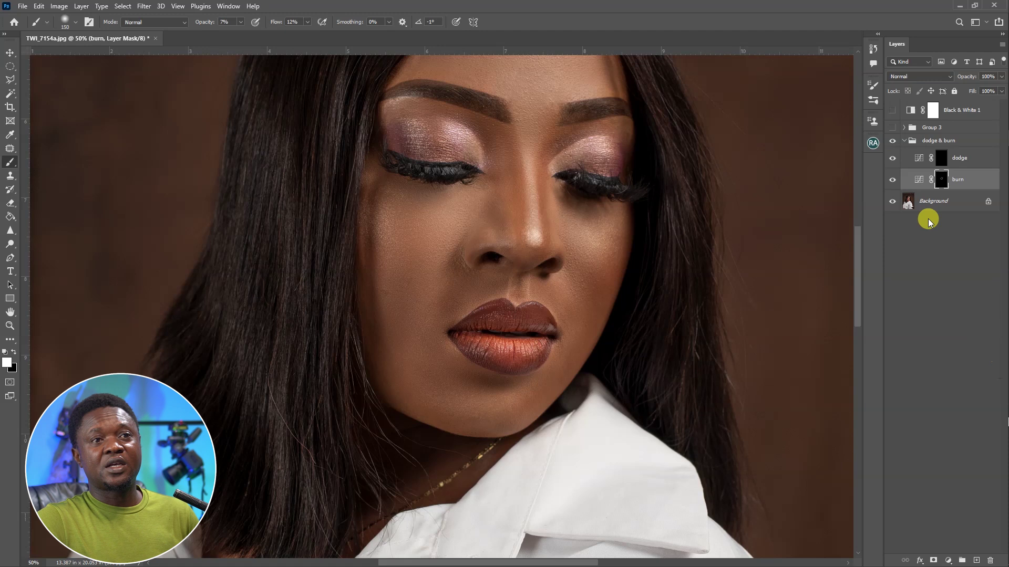
Show the Group 3 highlight/shadow map to review the cheek, jaw and chin shadow areas, and hide it again.
click(893, 127)
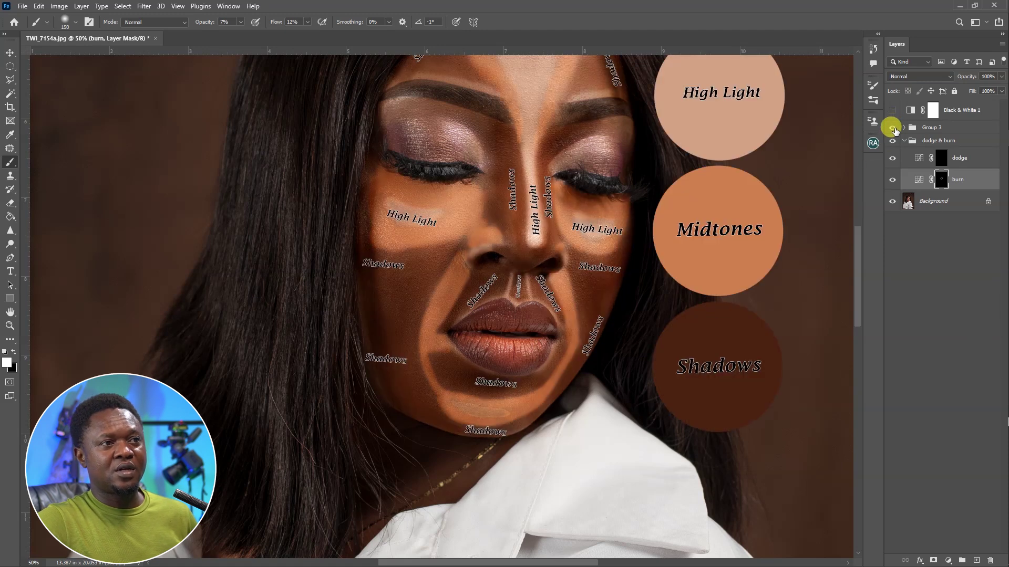
mouse_move(583, 249)
mouse_down()
mouse_move(580, 328)
mouse_move(573, 251)
mouse_move(591, 350)
mouse_move(557, 399)
mouse_move(542, 386)
mouse_move(466, 417)
mouse_move(412, 395)
mouse_move(371, 355)
mouse_move(488, 436)
mouse_move(379, 348)
mouse_up()
mouse_move(512, 389)
mouse_down()
mouse_move(579, 370)
mouse_move(526, 373)
mouse_move(547, 367)
mouse_move(559, 341)
mouse_move(692, 332)
mouse_up()
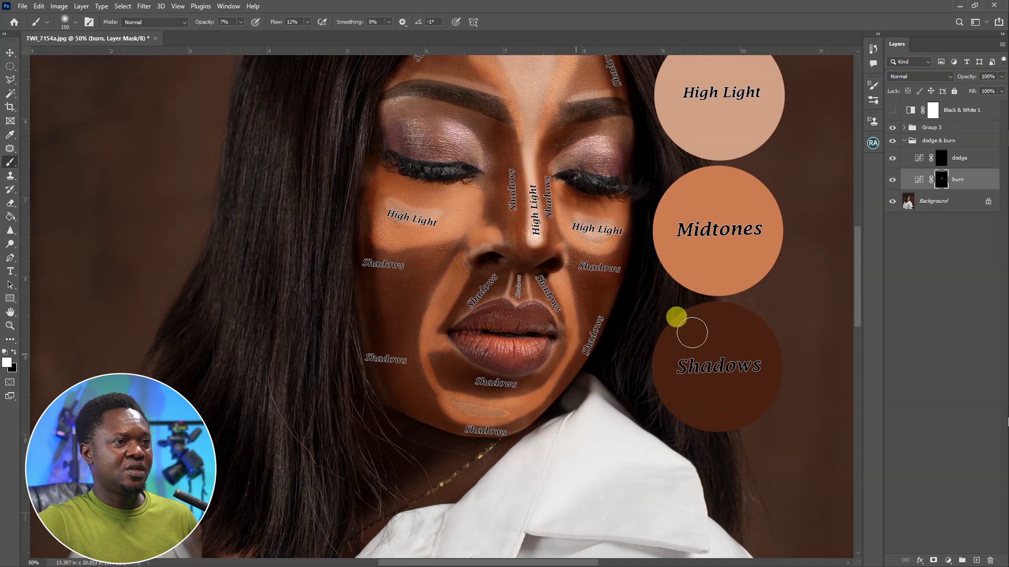
click(893, 127)
Reduce the brush to 90 and paint a shadow beside the corner of the lips on the burn layer's mask.
key([)
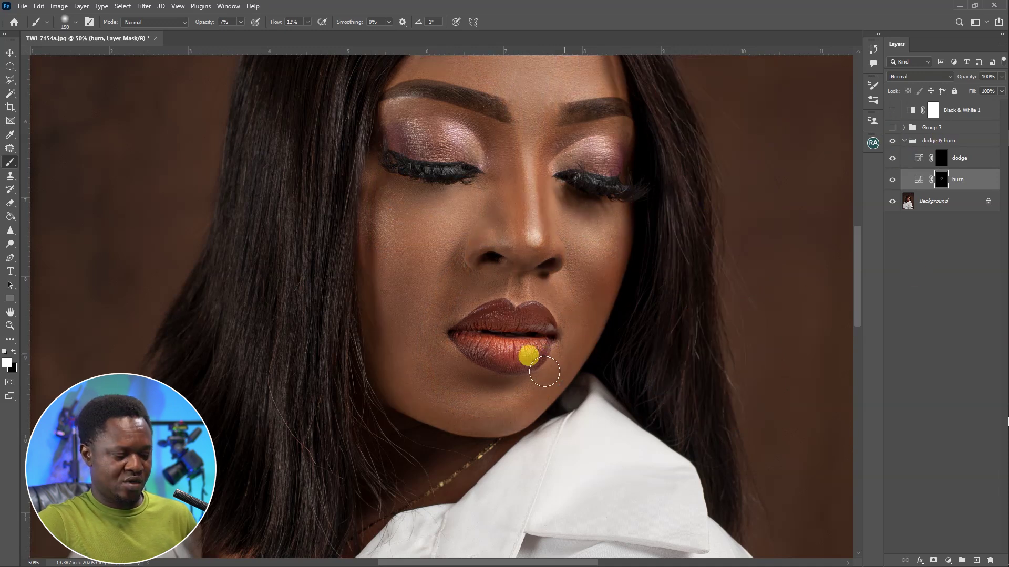
key([)
key([)
mouse_move(544, 344)
mouse_down()
mouse_move(554, 317)
mouse_move(558, 351)
mouse_up()
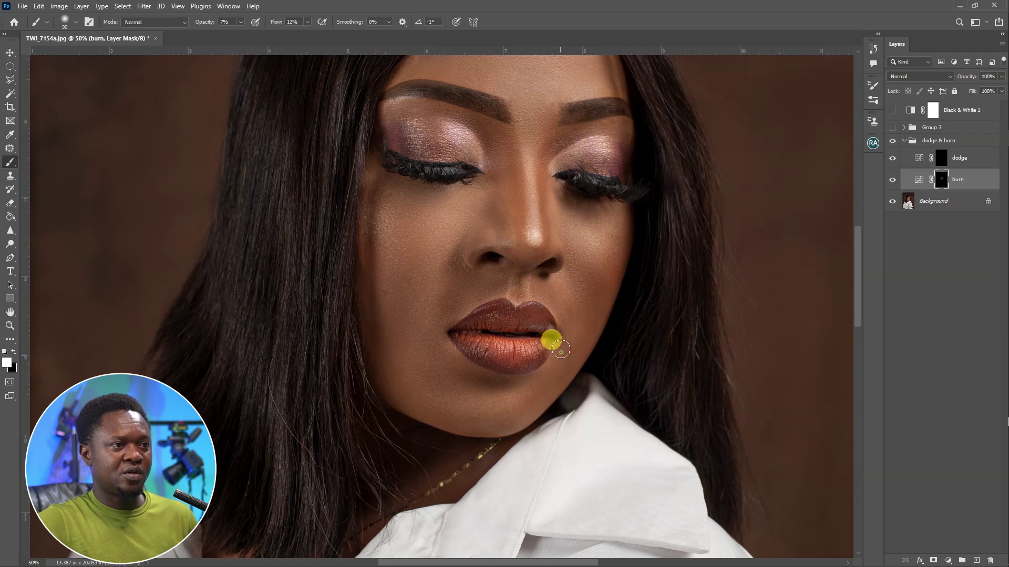
mouse_move(566, 352)
mouse_down()
mouse_move(559, 378)
mouse_move(559, 349)
mouse_move(565, 355)
mouse_move(545, 382)
mouse_move(496, 410)
mouse_move(523, 414)
mouse_move(509, 417)
mouse_move(518, 414)
mouse_move(508, 430)
mouse_move(525, 417)
mouse_move(516, 429)
mouse_move(438, 428)
mouse_move(450, 419)
mouse_move(418, 401)
mouse_move(468, 430)
mouse_move(433, 405)
mouse_move(443, 407)
mouse_move(353, 227)
mouse_move(374, 288)
mouse_move(373, 270)
mouse_move(371, 334)
mouse_move(382, 203)
mouse_move(367, 197)
mouse_move(373, 192)
mouse_move(370, 294)
mouse_move(382, 279)
mouse_move(387, 295)
mouse_move(385, 267)
mouse_move(387, 309)
mouse_move(394, 259)
mouse_move(382, 295)
mouse_move(413, 271)
mouse_move(416, 244)
mouse_move(401, 277)
mouse_move(433, 235)
mouse_move(423, 309)
mouse_move(420, 299)
mouse_move(401, 320)
mouse_move(434, 247)
mouse_move(382, 257)
mouse_move(399, 274)
mouse_move(363, 261)
mouse_move(405, 347)
mouse_move(415, 408)
mouse_move(401, 187)
mouse_move(457, 197)
mouse_move(435, 180)
mouse_move(384, 191)
mouse_move(450, 200)
mouse_move(374, 178)
mouse_move(408, 266)
mouse_move(468, 235)
mouse_move(451, 255)
mouse_move(512, 286)
mouse_move(502, 256)
mouse_move(534, 259)
mouse_move(476, 287)
mouse_move(545, 200)
mouse_up()
Paint a shadow along the side of the forehead with brush size 50 on the burn layer's mask, and enlarge the brush to 125.
key(bracketright)
key(bracketright)
key(bracketright)
key(bracketleft)
key(bracketleft)
key(bracketleft)
key(bracketleft)
key(bracketleft)
key(bracketleft)
key(bracketleft)
key(bracketleft)
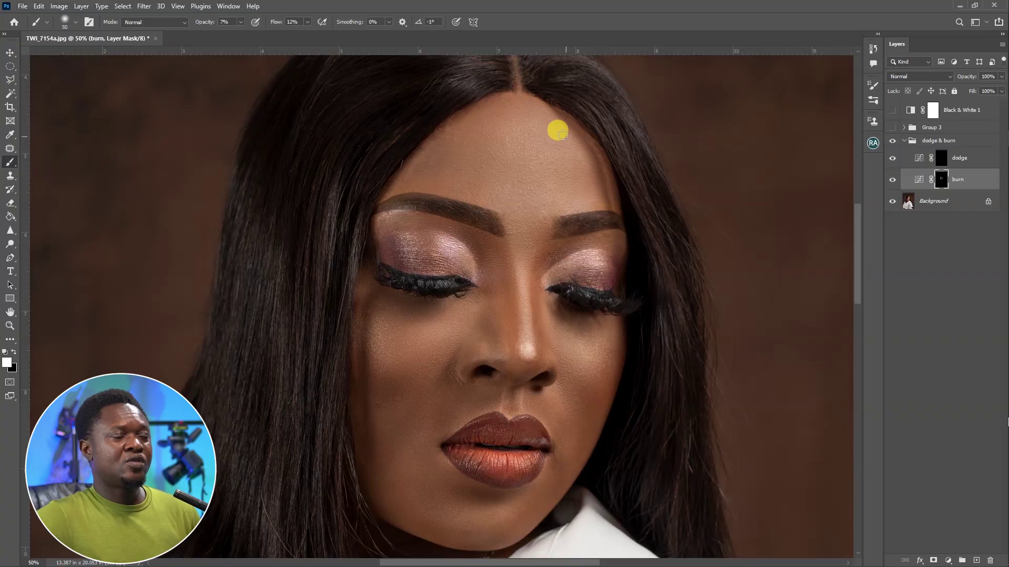
mouse_move(562, 135)
mouse_down()
mouse_move(549, 131)
mouse_move(556, 126)
mouse_move(590, 182)
mouse_up()
key(bracketright)
key(bracketright)
key(bracketright)
key(bracketright)
key(bracketright)
key(bracketright)
Show the Group 3 map to check where the forehead's shadows, midtones and highlight fall, and hide it again.
click(900, 144)
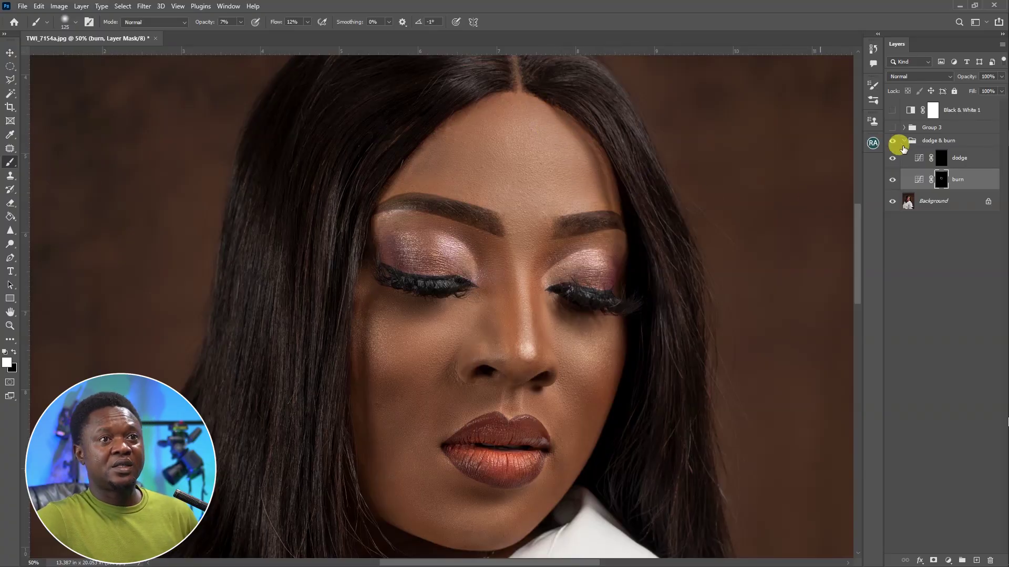
click(891, 128)
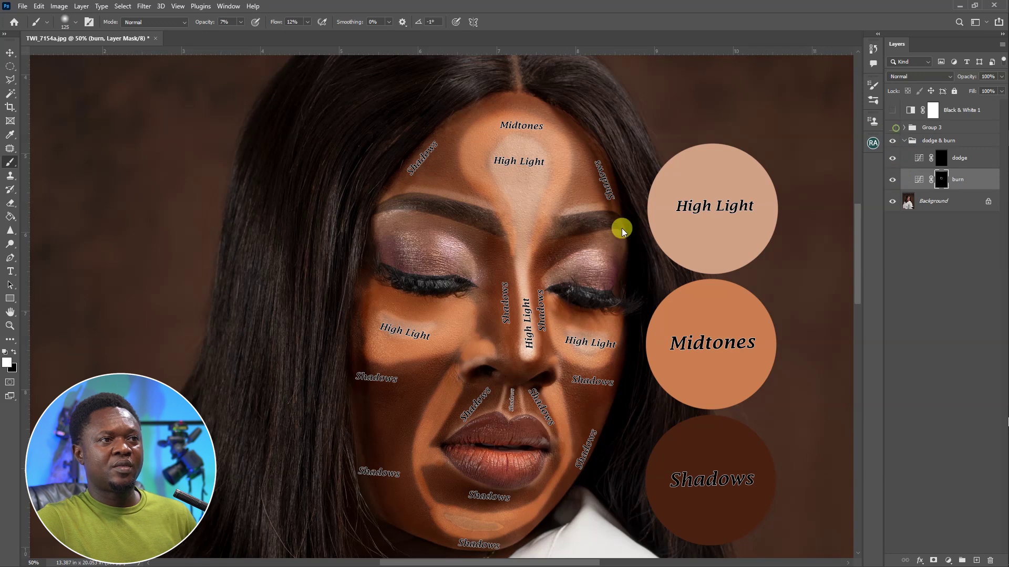
key(ctrl+z)
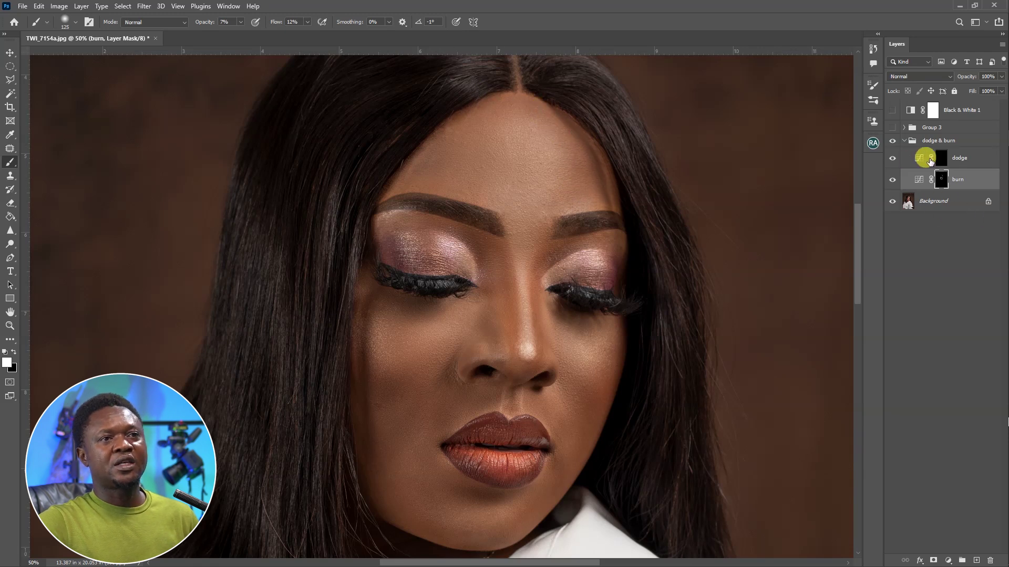
Toggle the burn layer repeatedly to compare the whole face before and after the shadow contouring.
click(895, 182)
click(894, 182)
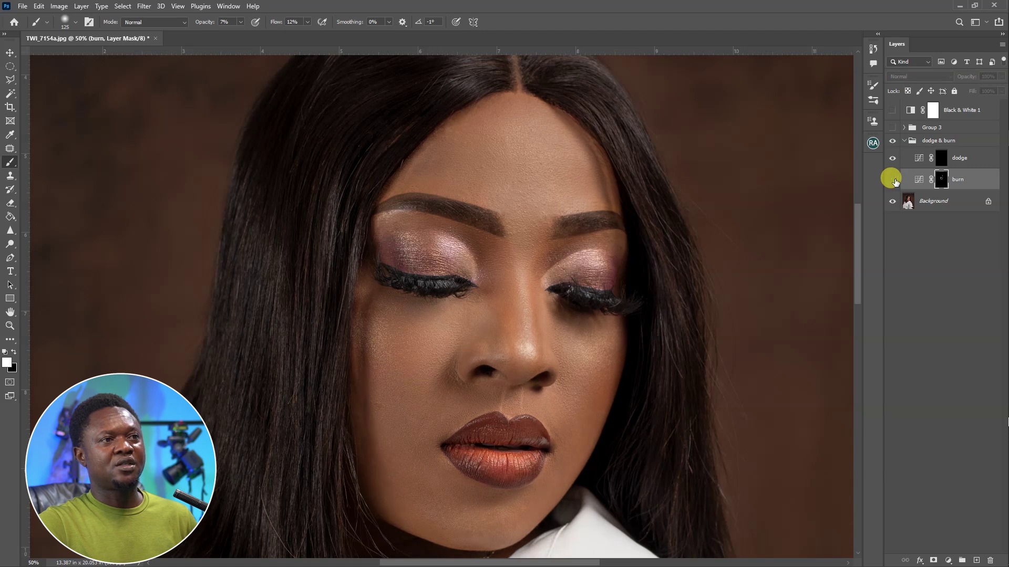
click(895, 183)
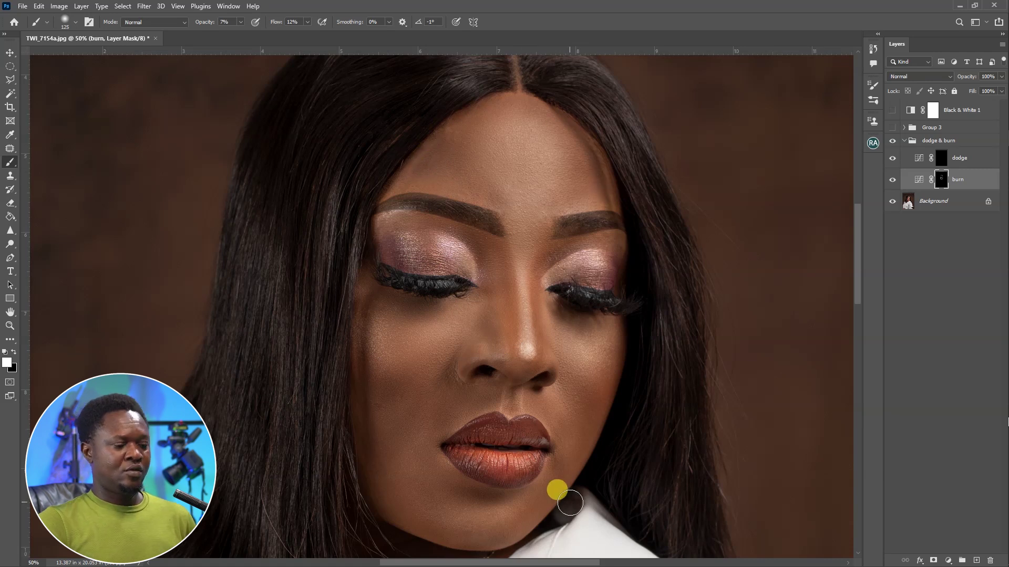
key(ctrl+minus)
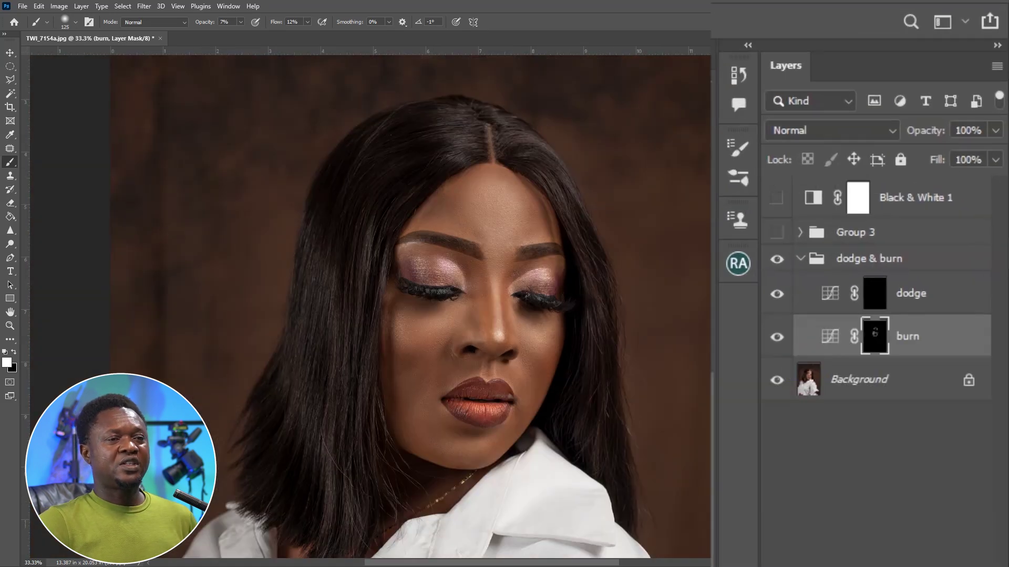
click(776, 337)
click(777, 338)
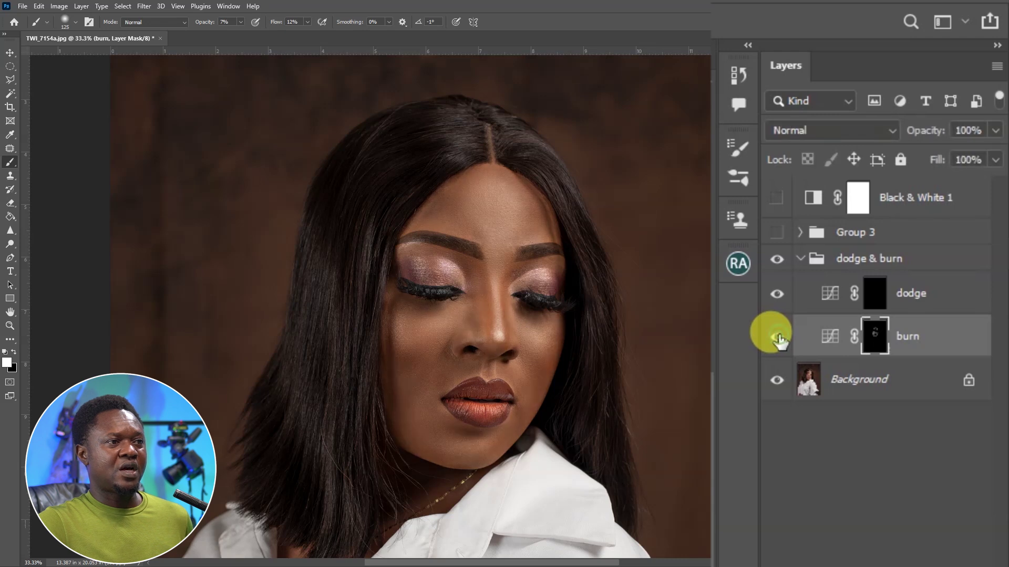
click(776, 337)
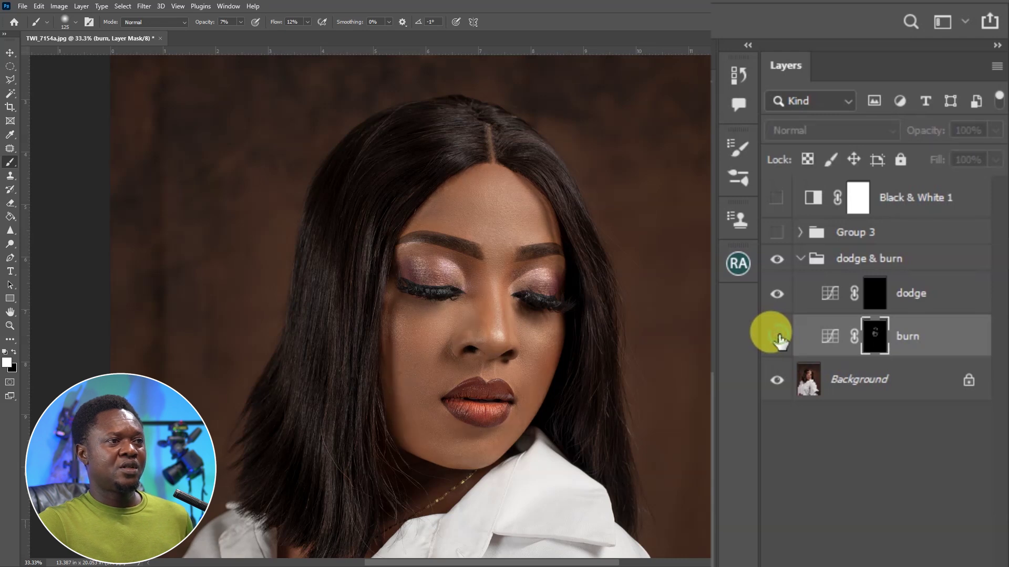
click(777, 337)
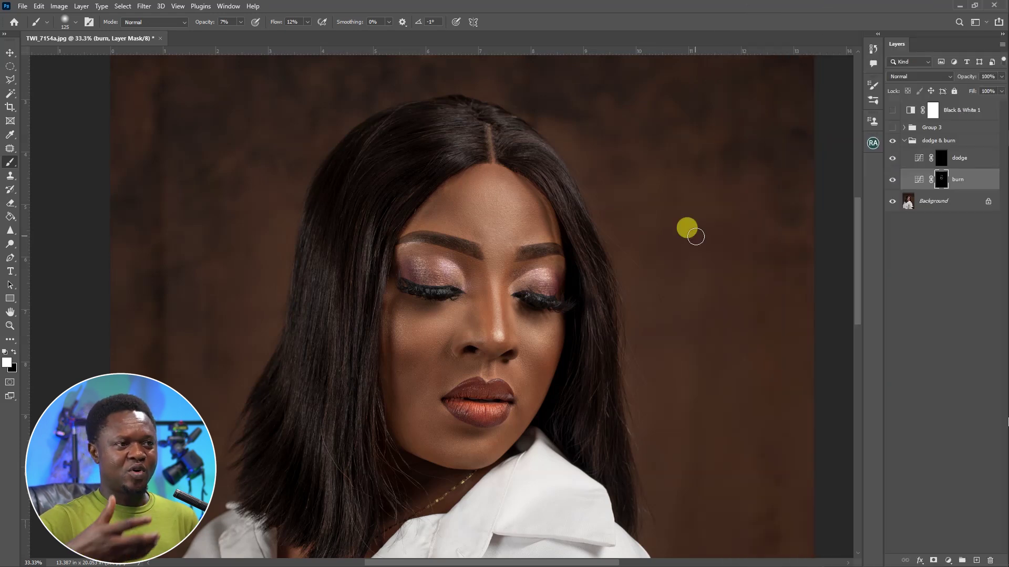
Target the dodge layer's mask and set the brush to 25 to paint a highlight at the top of the nose bridge between the eyebrows.
key(ctrl+plus)
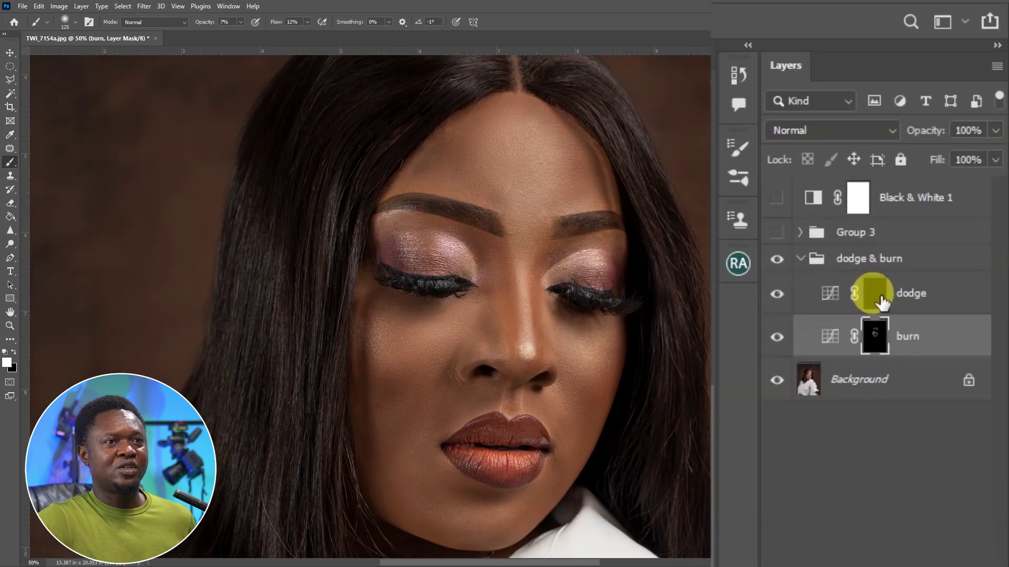
click(941, 158)
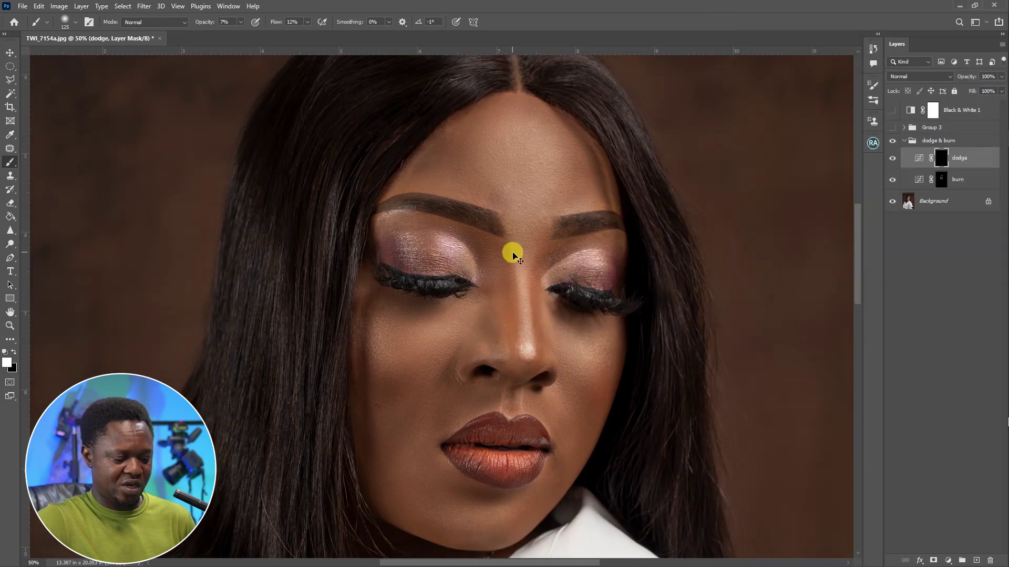
key(ctrl+plus)
key(bracketleft)
key(bracketleft)
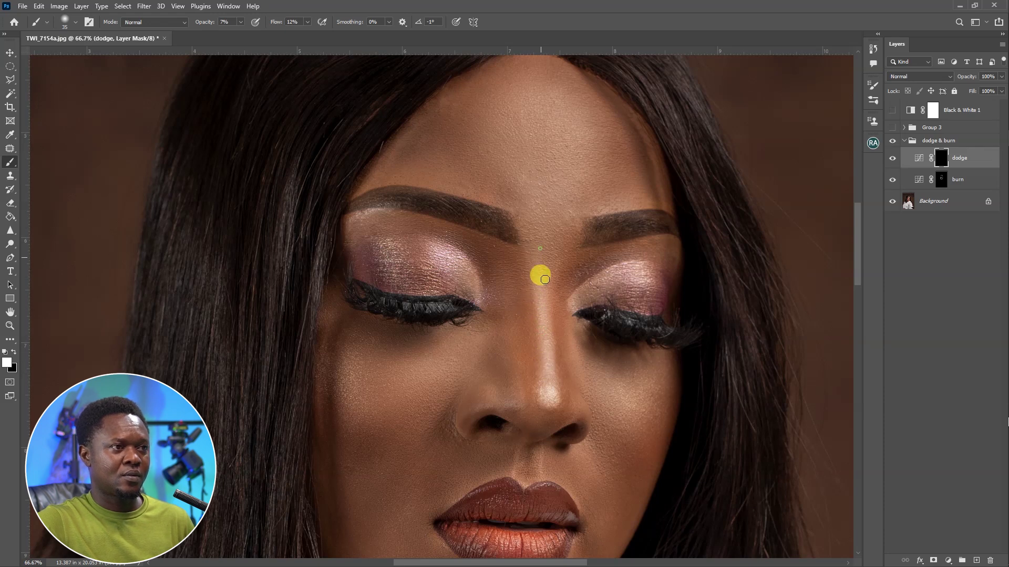
Toggle the dodge layer's visibility to compare the nose bridge with and without the highlight.
click(894, 160)
click(894, 159)
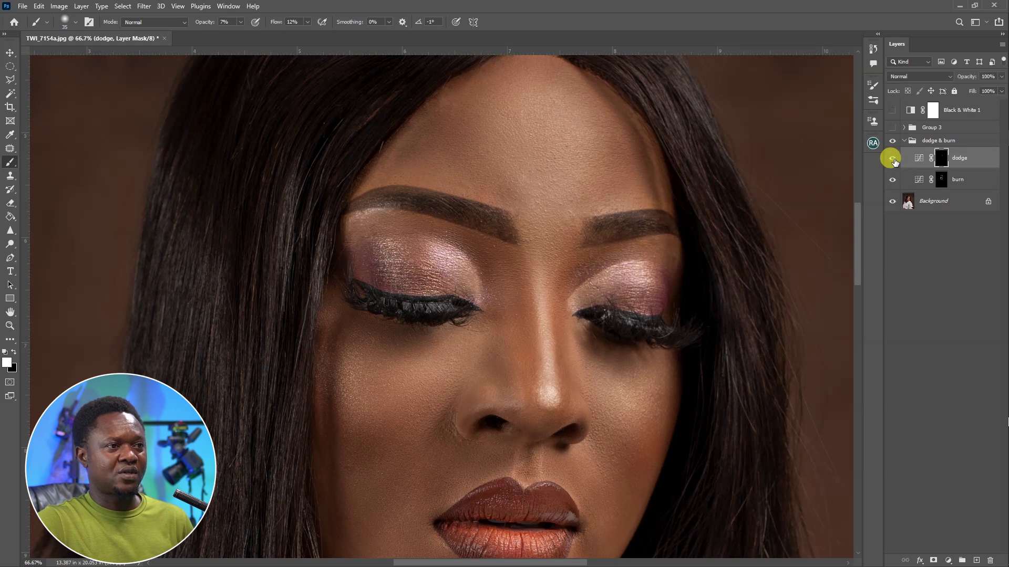
click(894, 160)
click(894, 160)
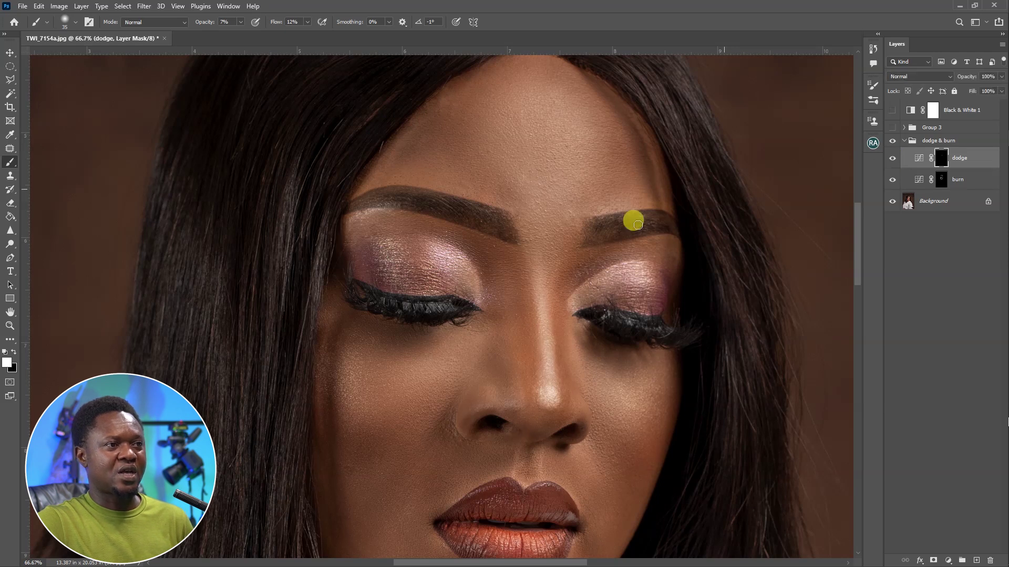
Set the brush to 70, consult the map, and paint highlights on both upper cheeks beneath the eyes on the dodge layer's mask.
scroll(613, 294, down, 3)
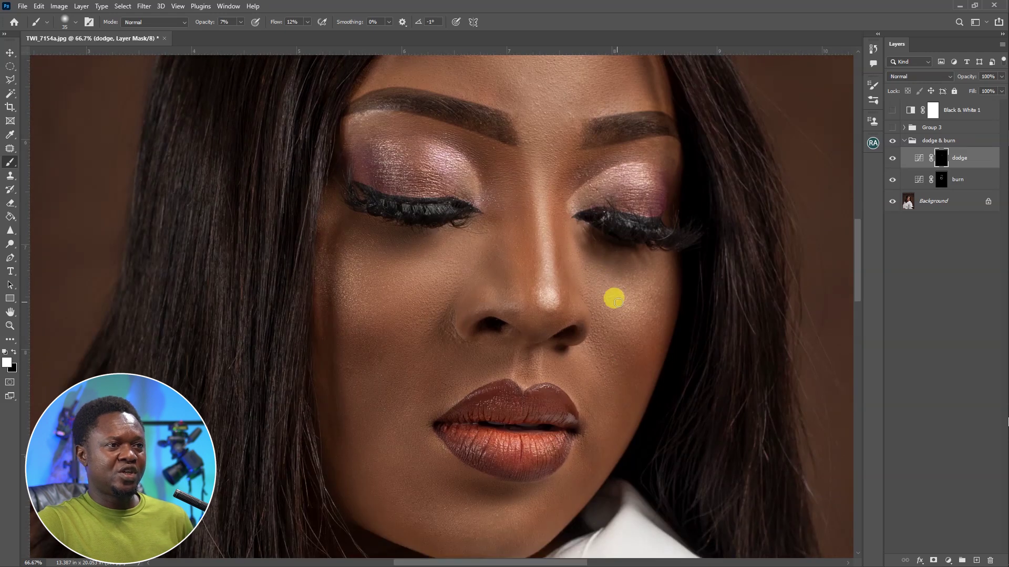
key(bracketright)
key(bracketright)
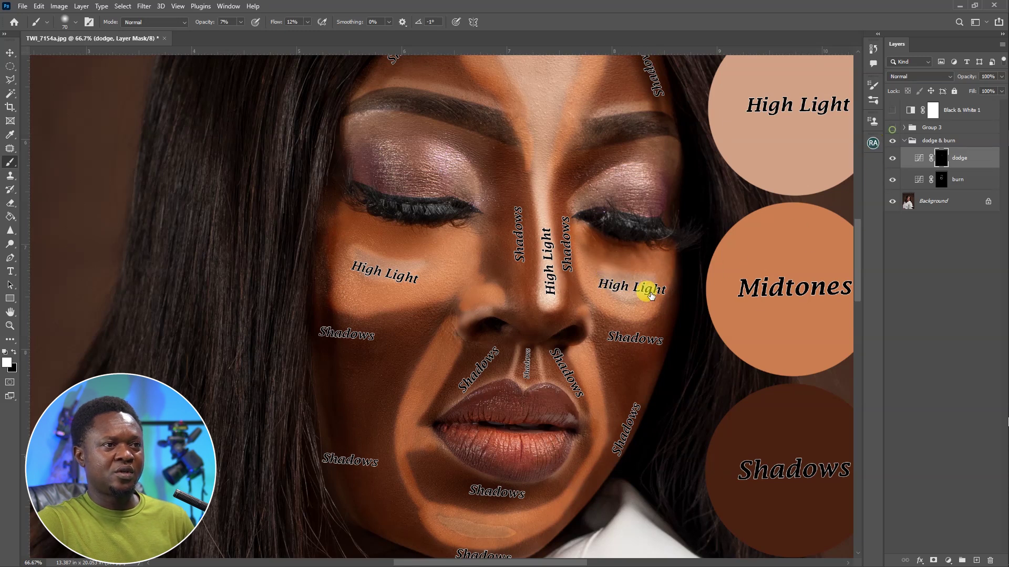
mouse_move(625, 285)
mouse_down()
mouse_move(649, 296)
mouse_move(608, 281)
mouse_move(642, 289)
mouse_move(623, 279)
mouse_move(662, 275)
mouse_move(637, 295)
mouse_move(615, 283)
mouse_move(652, 287)
mouse_move(655, 299)
mouse_move(648, 291)
mouse_move(558, 315)
mouse_move(588, 325)
mouse_move(555, 302)
mouse_move(439, 274)
mouse_up()
scroll(591, 330, left, 2)
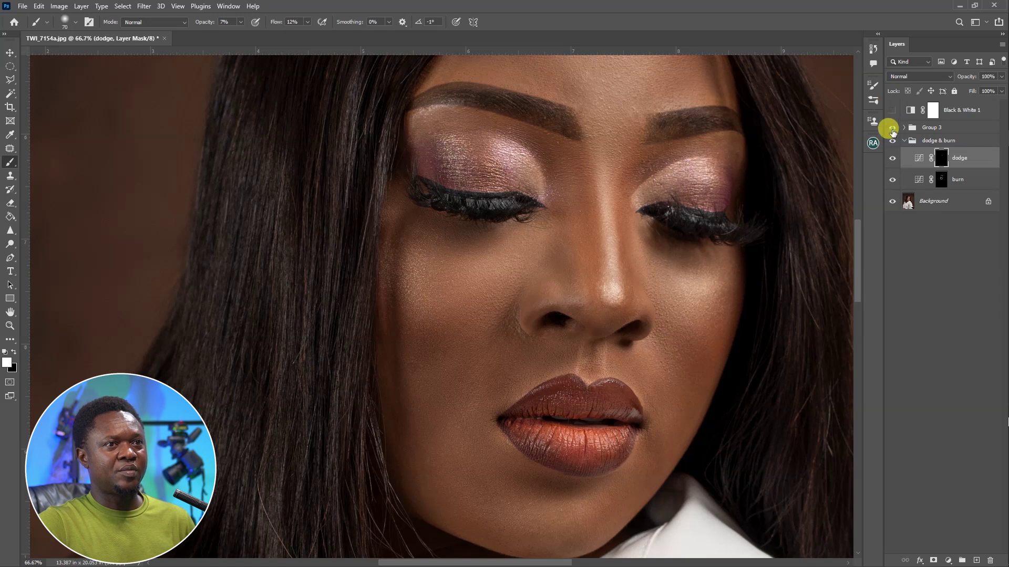
mouse_move(383, 266)
mouse_down()
mouse_move(460, 260)
mouse_move(426, 267)
mouse_move(458, 274)
mouse_move(419, 268)
mouse_move(460, 267)
mouse_move(417, 258)
mouse_move(431, 253)
mouse_move(486, 256)
mouse_move(427, 283)
mouse_move(407, 277)
mouse_move(429, 285)
mouse_move(456, 281)
mouse_move(467, 265)
mouse_move(416, 258)
mouse_move(412, 308)
mouse_move(400, 270)
mouse_move(416, 288)
mouse_move(411, 271)
mouse_move(407, 284)
mouse_move(464, 268)
mouse_move(415, 271)
mouse_move(472, 262)
mouse_move(422, 272)
mouse_move(467, 255)
mouse_move(410, 271)
mouse_move(466, 265)
mouse_move(415, 273)
mouse_move(451, 273)
mouse_up()
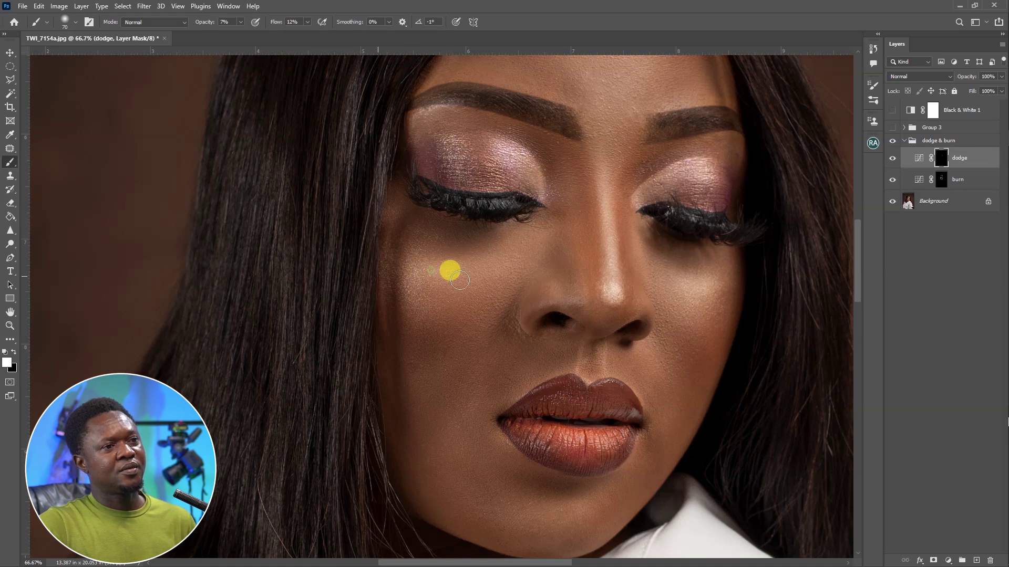
Reduce the brush to 40 and paint highlights on both wings of the nose on the dodge layer's mask.
key(bracketleft)
key(bracketleft)
key(bracketleft)
key(ctrl+plus)
mouse_move(649, 275)
mouse_down()
mouse_move(640, 305)
mouse_move(630, 290)
mouse_move(649, 306)
mouse_move(656, 301)
mouse_move(623, 294)
mouse_move(640, 309)
mouse_move(597, 304)
mouse_up()
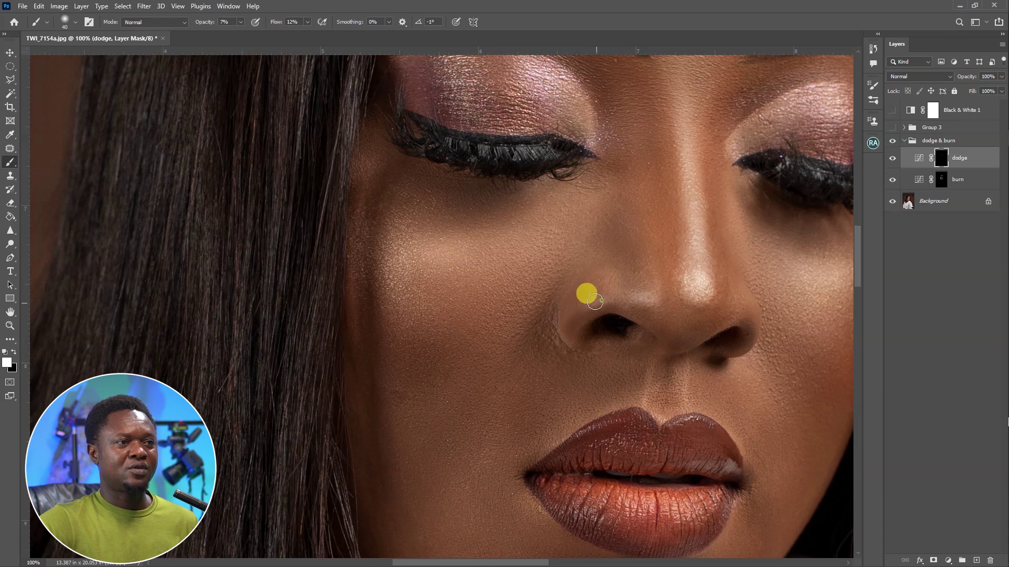
mouse_move(596, 303)
mouse_down()
mouse_move(607, 298)
mouse_move(590, 308)
mouse_move(599, 277)
mouse_up()
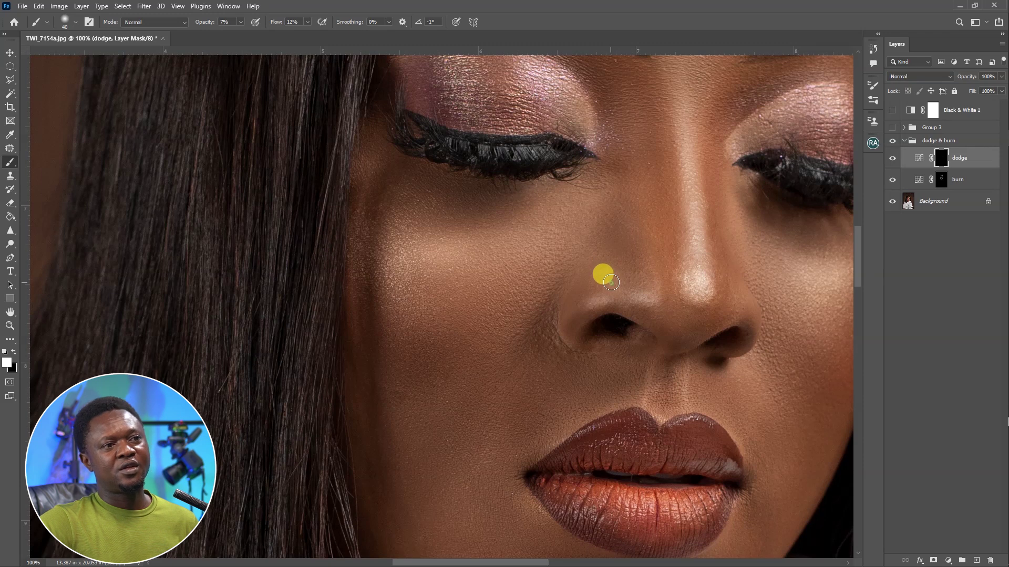
drag(753, 308, 734, 304)
mouse_move(745, 310)
mouse_down()
mouse_move(767, 340)
mouse_move(698, 354)
mouse_move(705, 360)
mouse_up()
Toggle the dodge layer with the full portrait in view to compare the face before and after the highlights.
key(ctrl+minus)
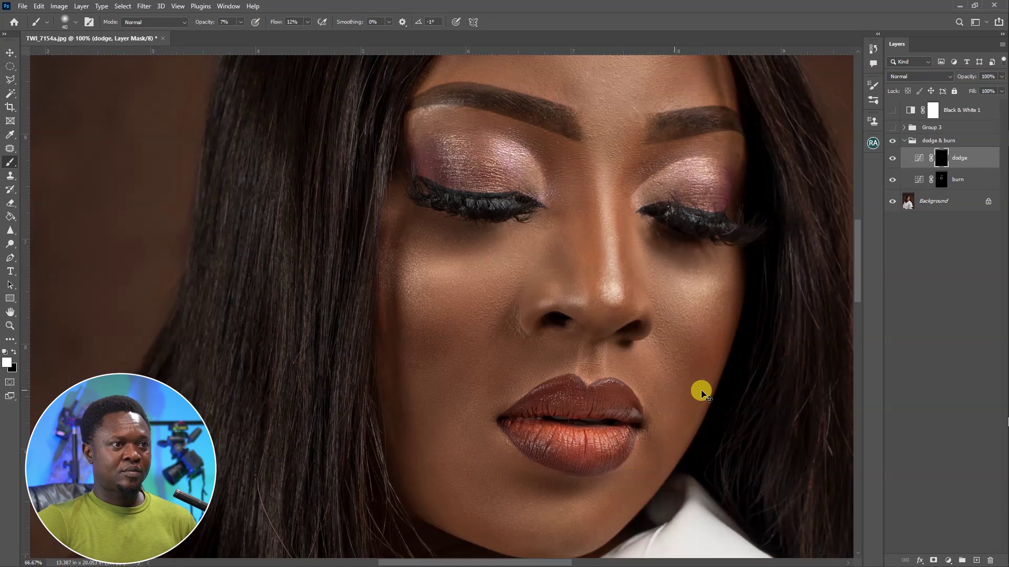
key(ctrl+minus)
key(ctrl+minus)
key(ctrl+minus)
click(892, 158)
click(892, 158)
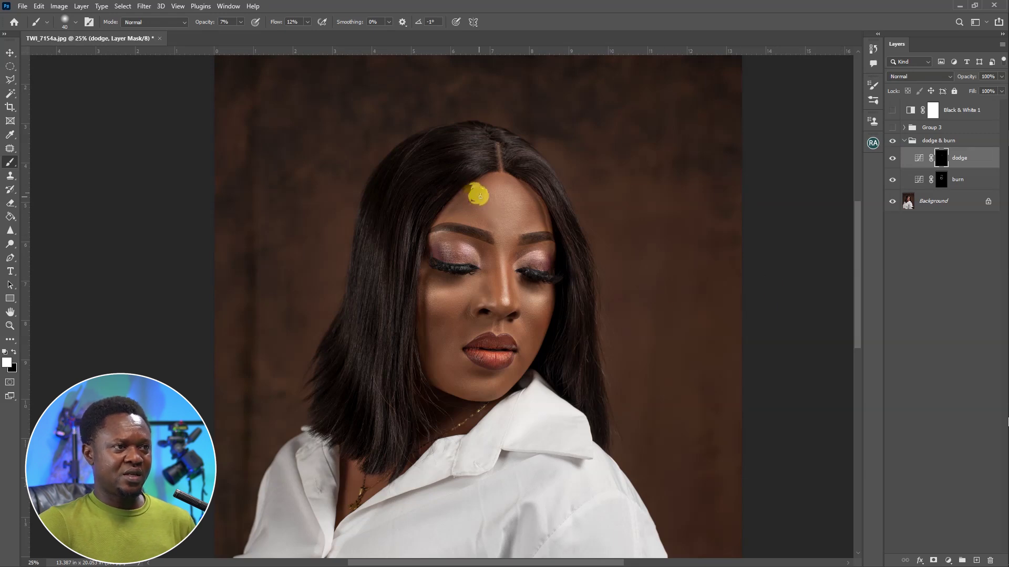
Show the Group 3 highlight/shadow map over the whole face to find remaining highlight areas, and hide it again.
scroll(514, 219, up, 1)
scroll(514, 219, up, 1)
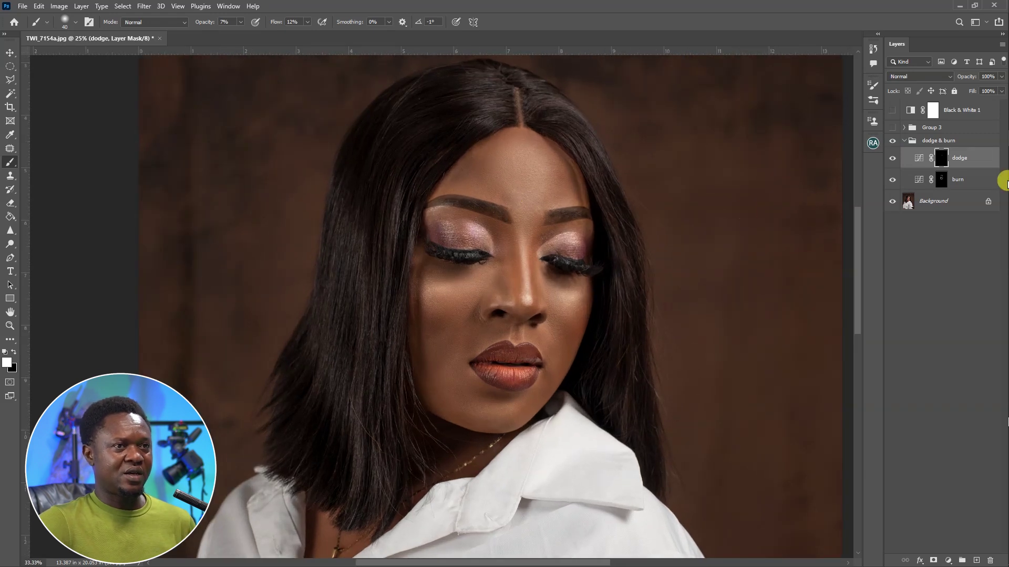
click(892, 128)
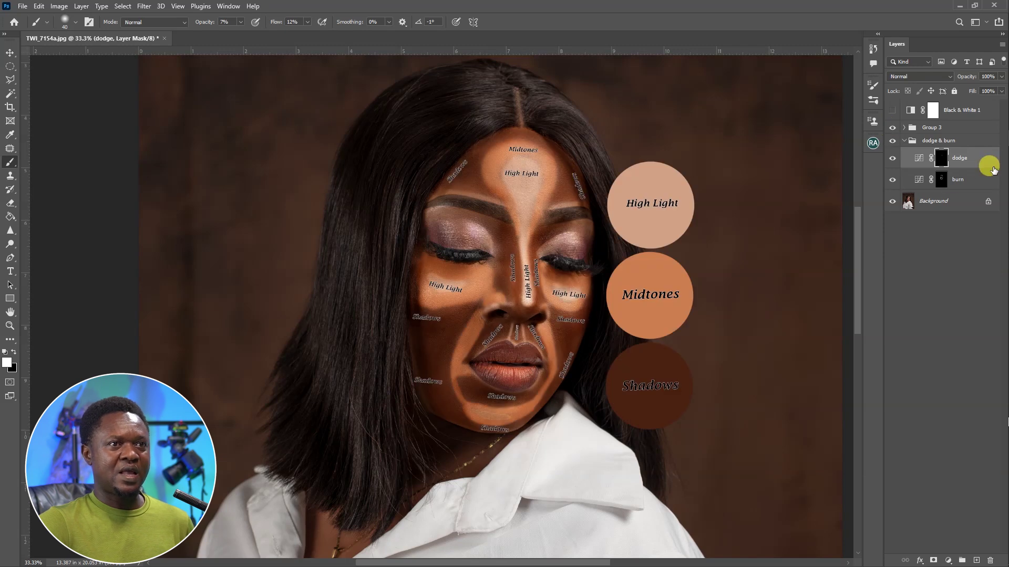
click(892, 128)
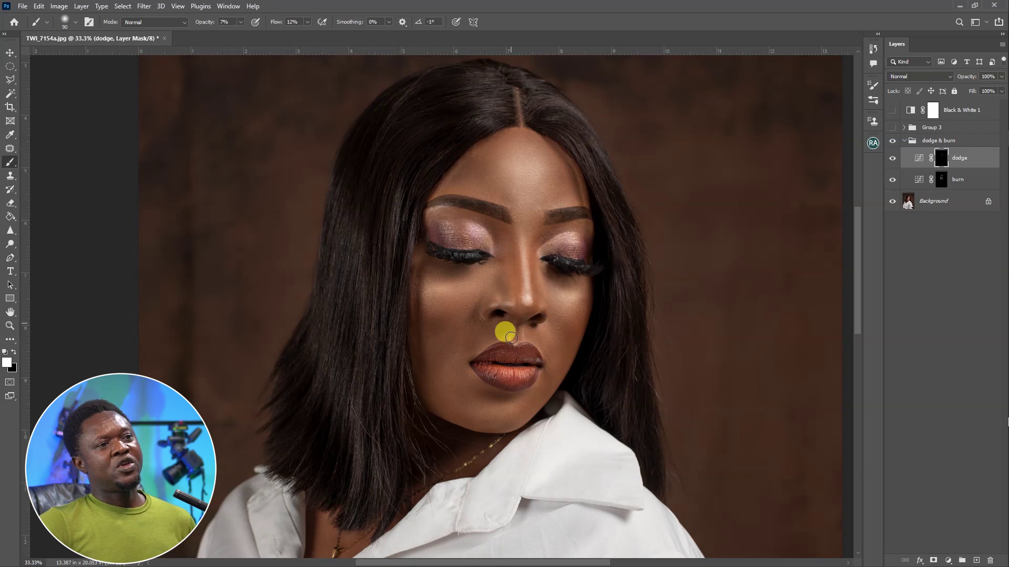
key(ctrl+plus)
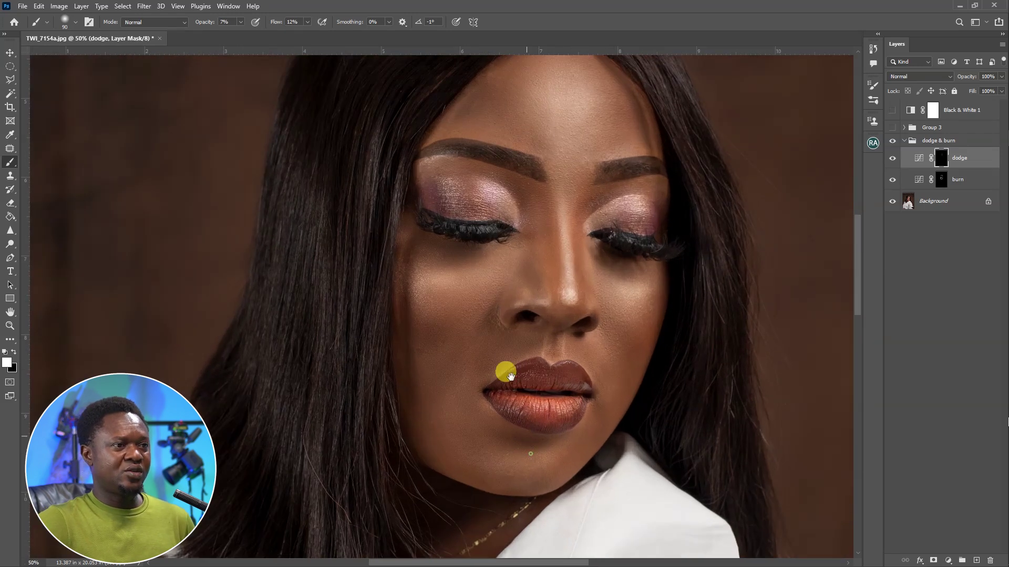
Move down to the lips and chin, then show the Group 3 highlight/shadow map and hide it again.
scroll(505, 368, down, 2)
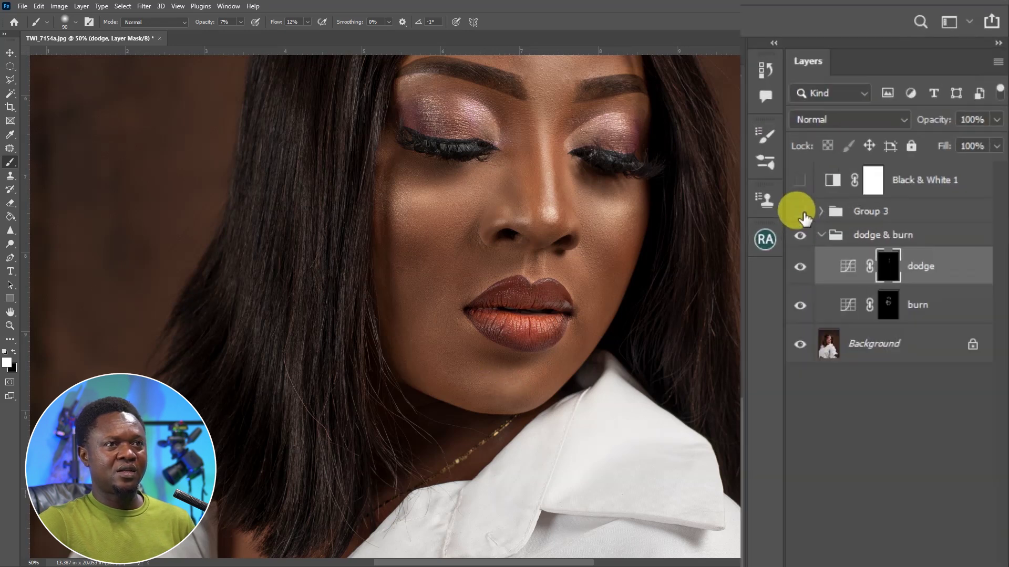
click(778, 233)
click(778, 234)
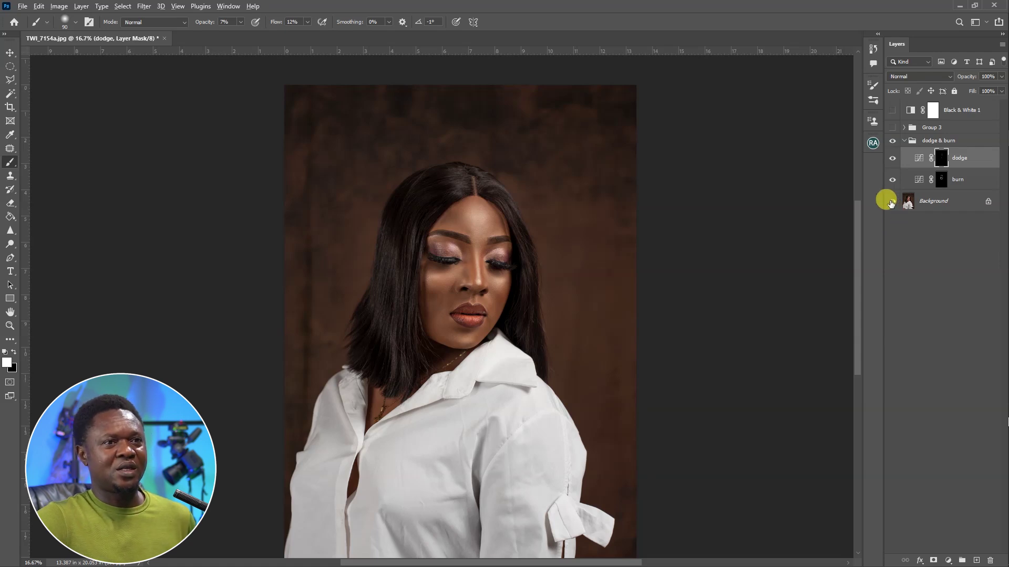
Isolate the Background layer and restore the other layers repeatedly to compare the original portrait with the contoured one.
alt+click(891, 204)
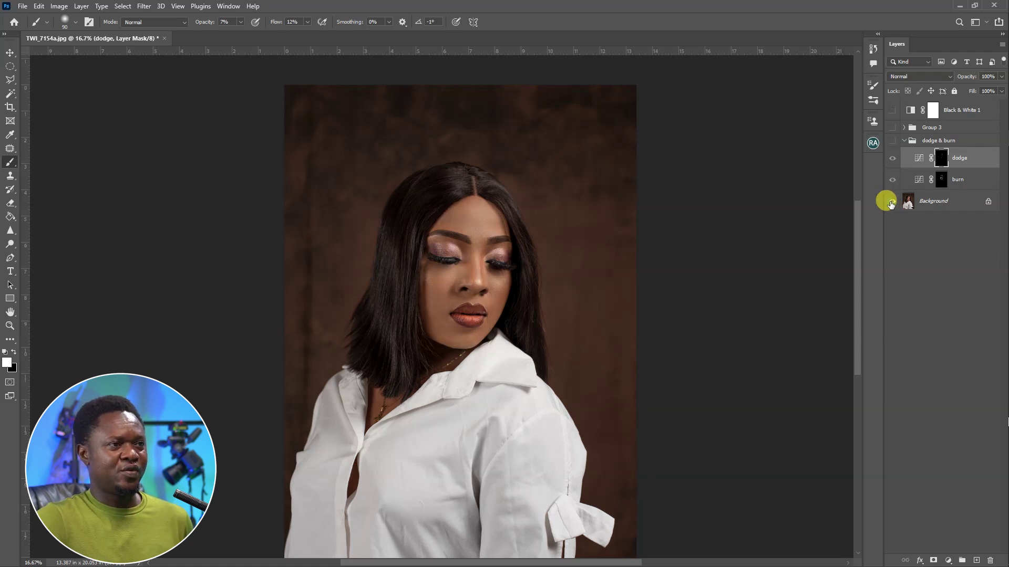
alt+click(891, 204)
alt+click(890, 203)
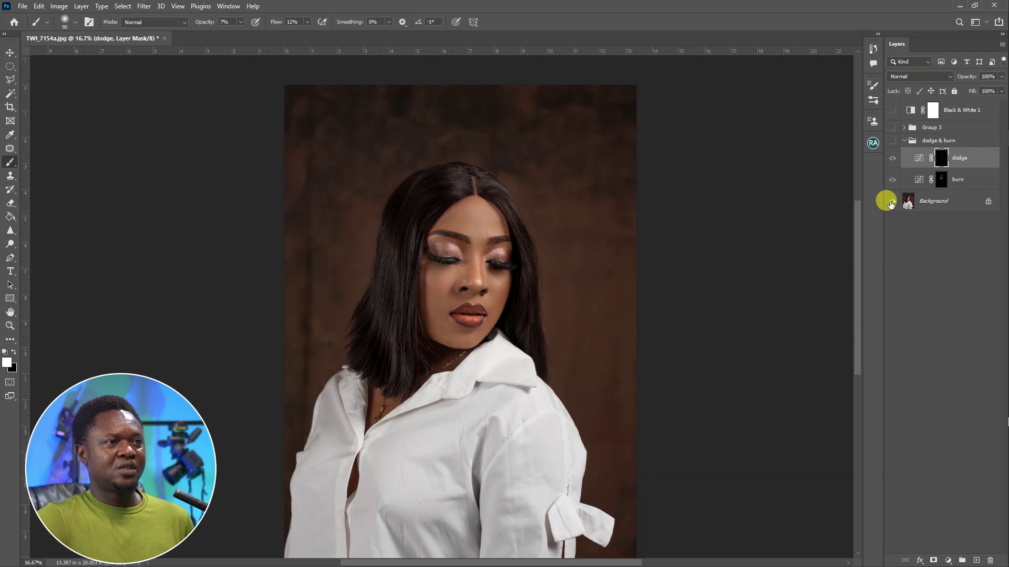
alt+click(891, 204)
key(ctrl+plus)
key(ctrl+plus)
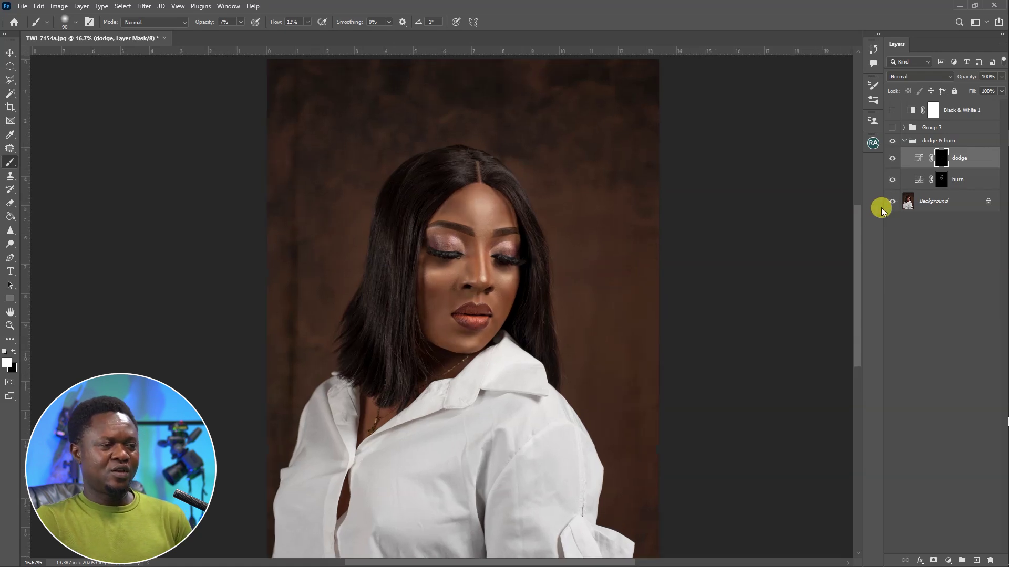
key(ctrl+minus)
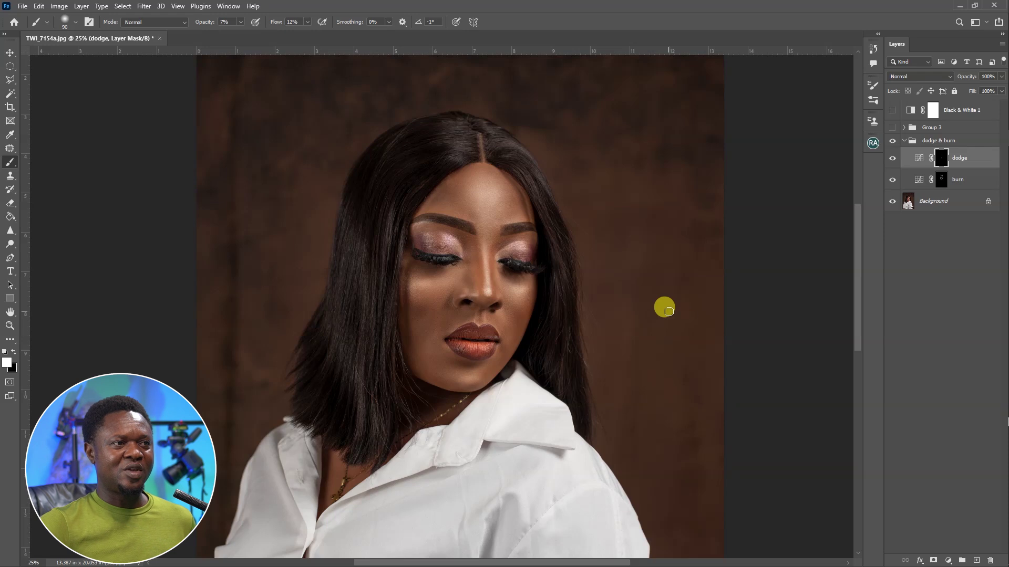
key(ctrl+plus)
Lower the dodge & burn group's opacity to 81% and toggle the group's visibility to compare the face.
click(933, 140)
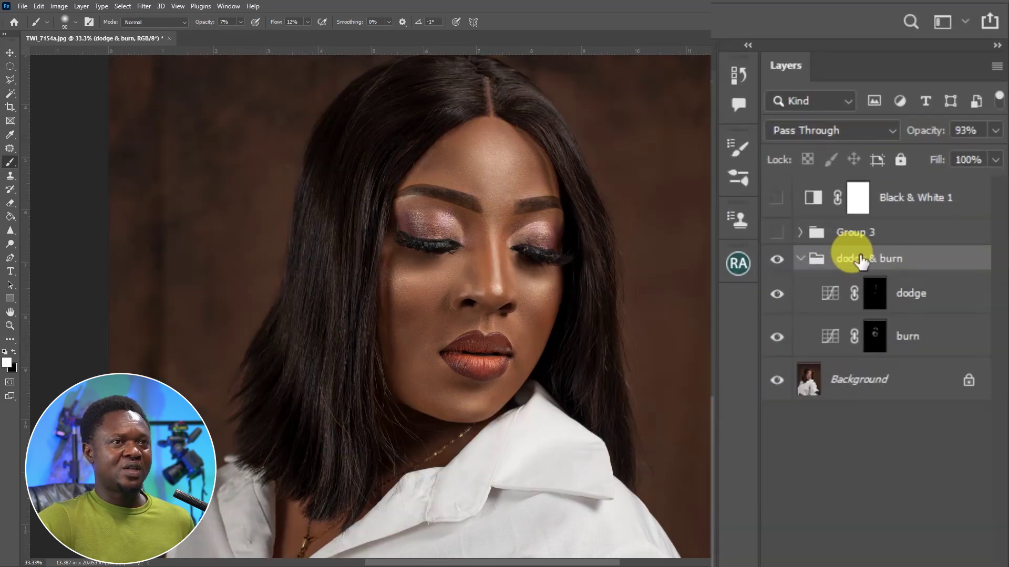
drag(921, 132, 913, 131)
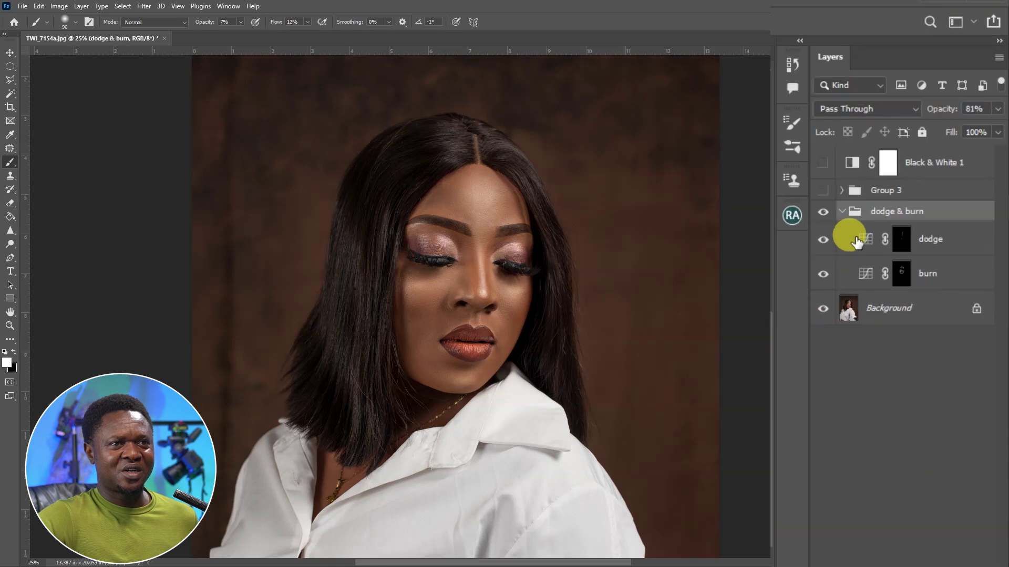
click(777, 261)
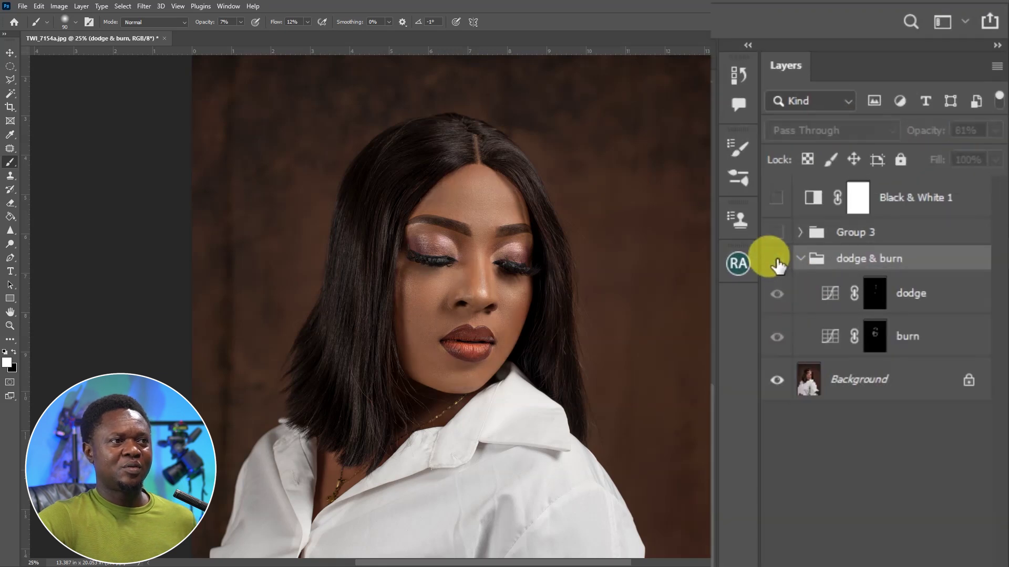
click(777, 260)
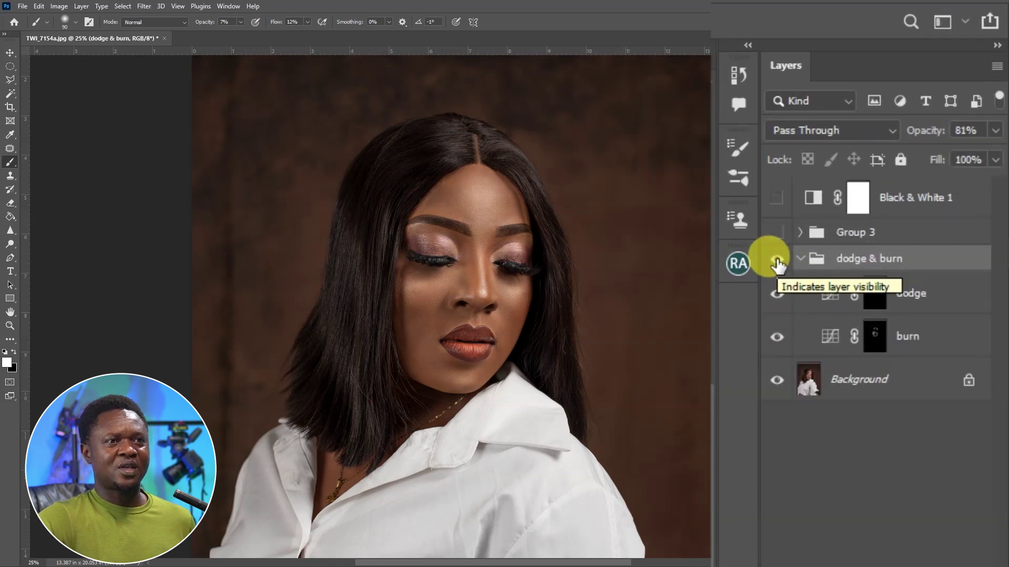
click(777, 260)
click(777, 260)
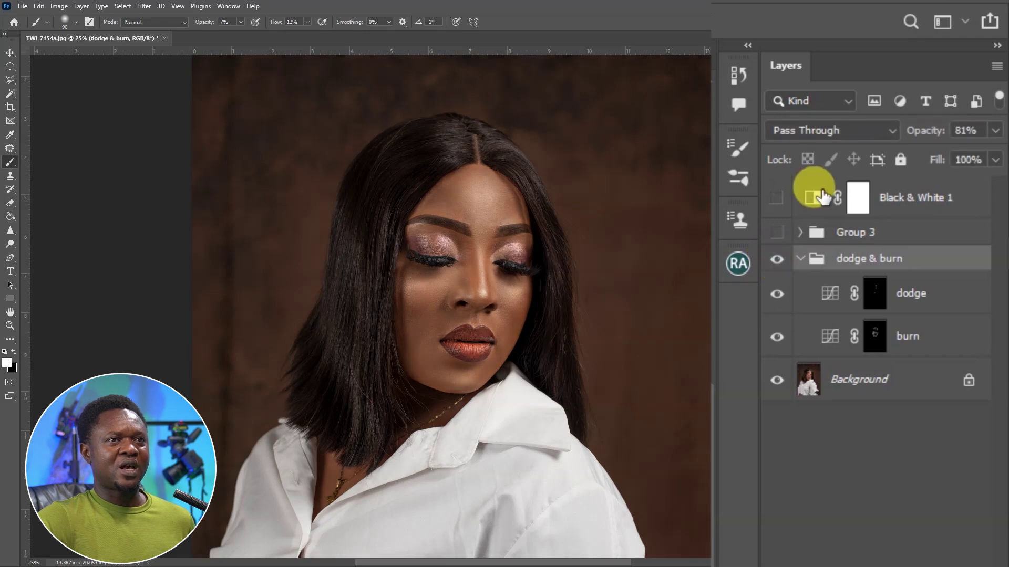
Set the dodge & burn group's opacity to 65% and toggle the group's visibility to compare before and after.
drag(913, 130, 907, 138)
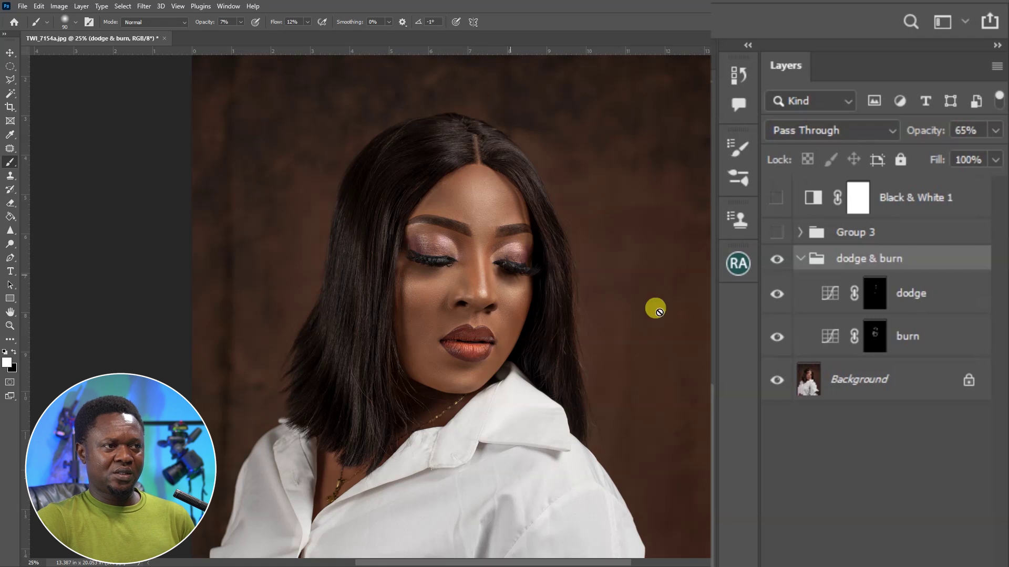
click(776, 260)
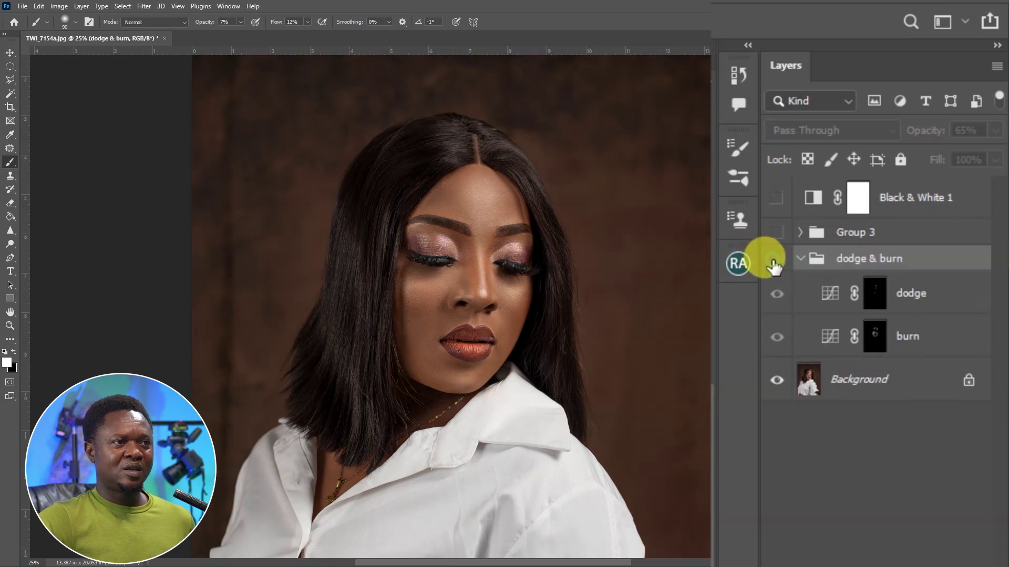
click(775, 260)
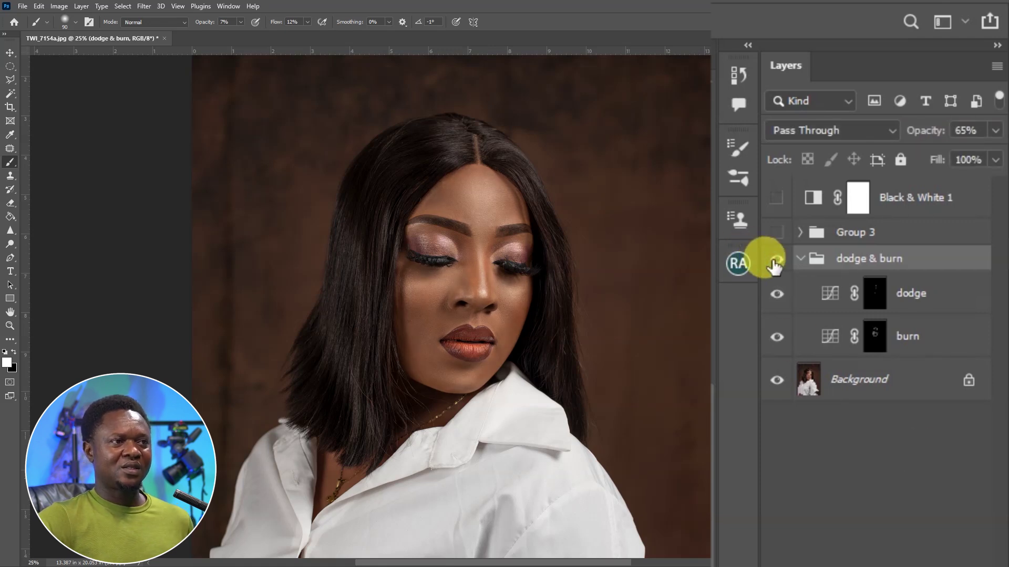
click(776, 261)
click(775, 260)
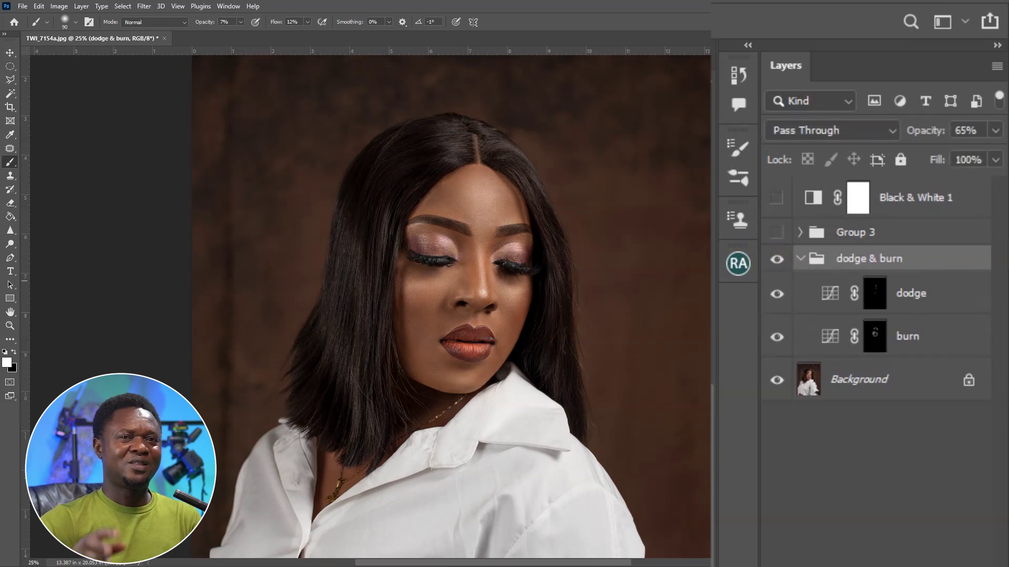
Add a Curves adjustment layer above the dodge layer and raise its RGB curve to input 113, output 200.
scroll(429, 299, up, 3)
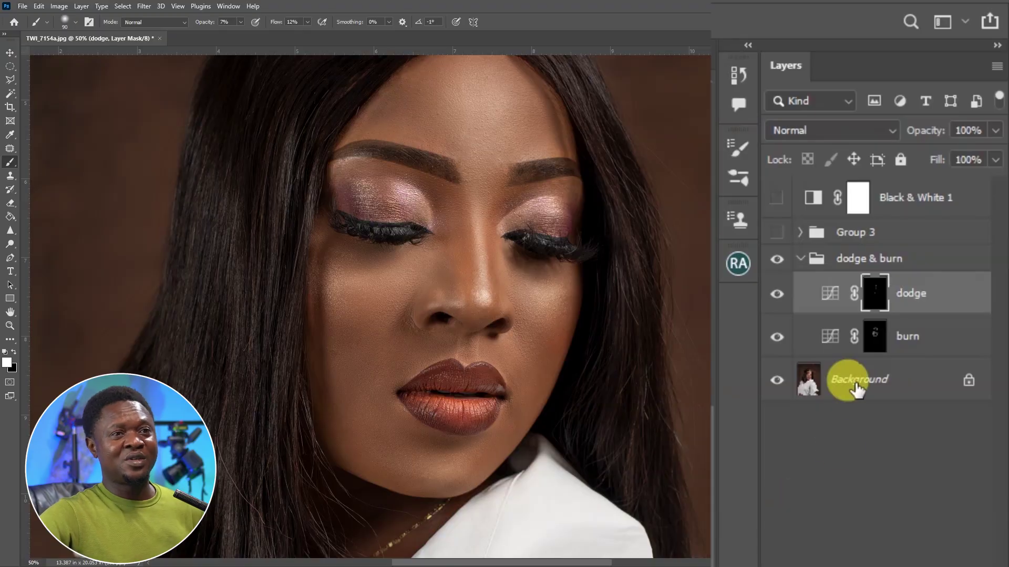
click(957, 294)
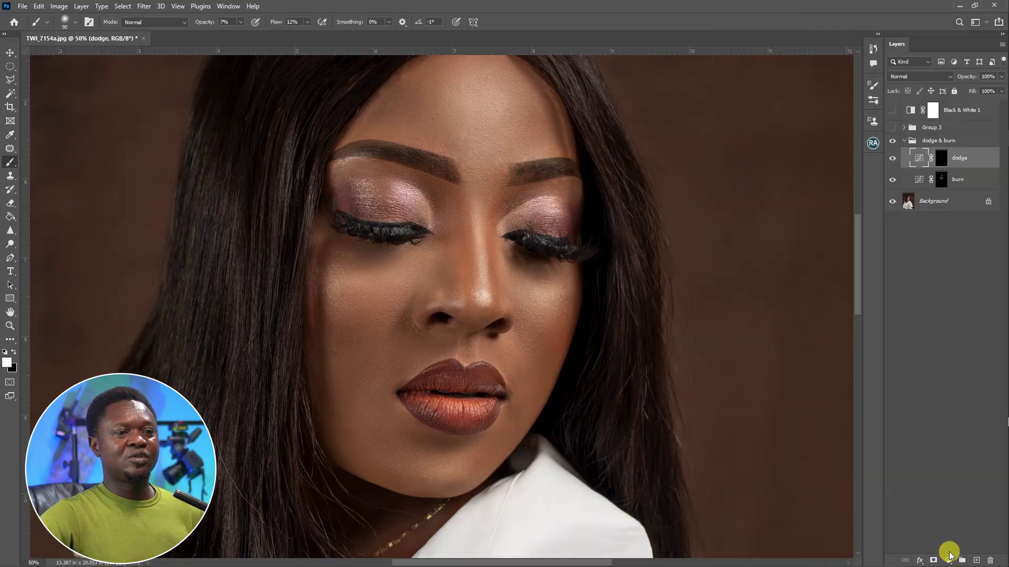
click(950, 554)
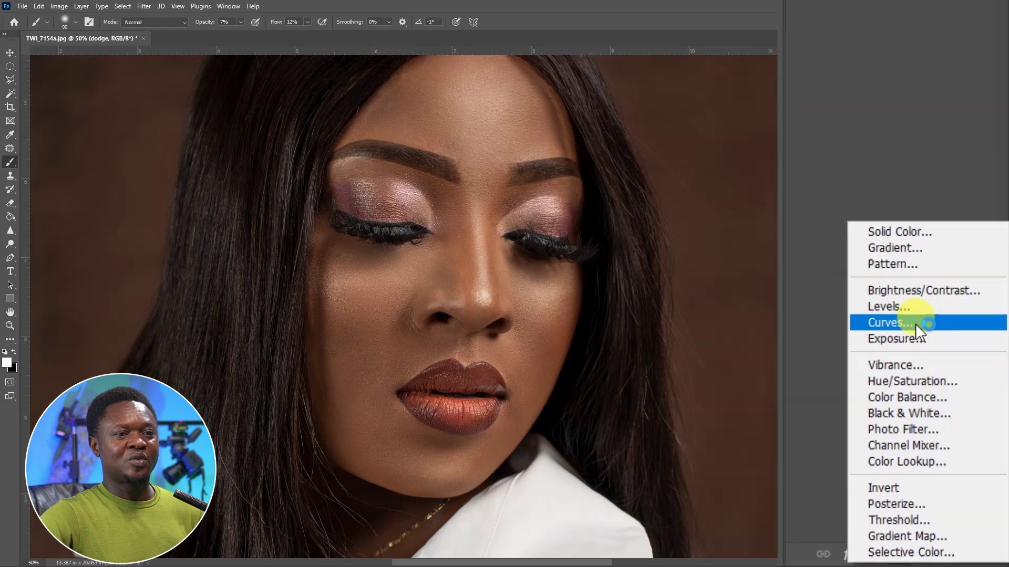
click(911, 296)
drag(843, 262, 799, 216)
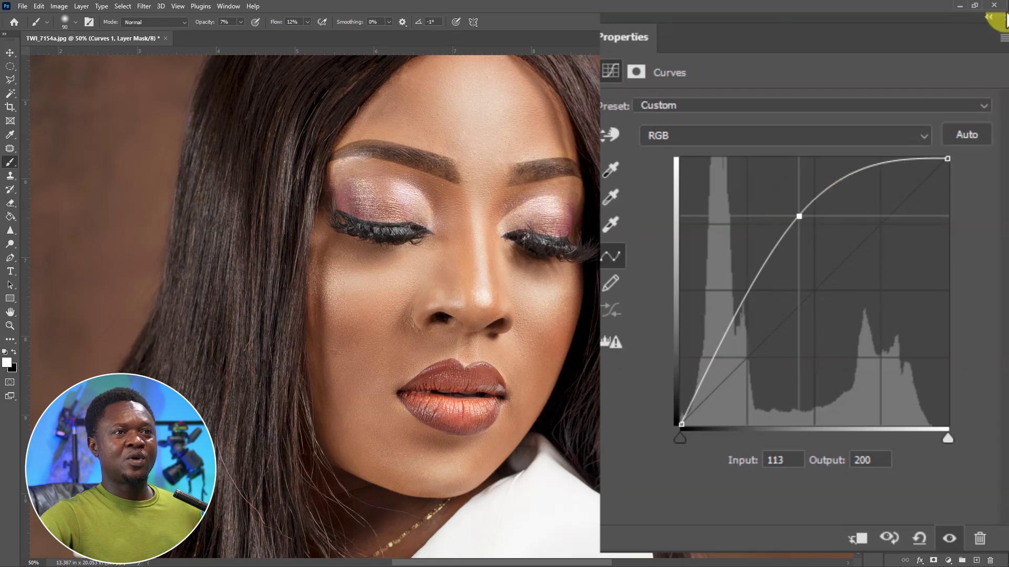
click(867, 109)
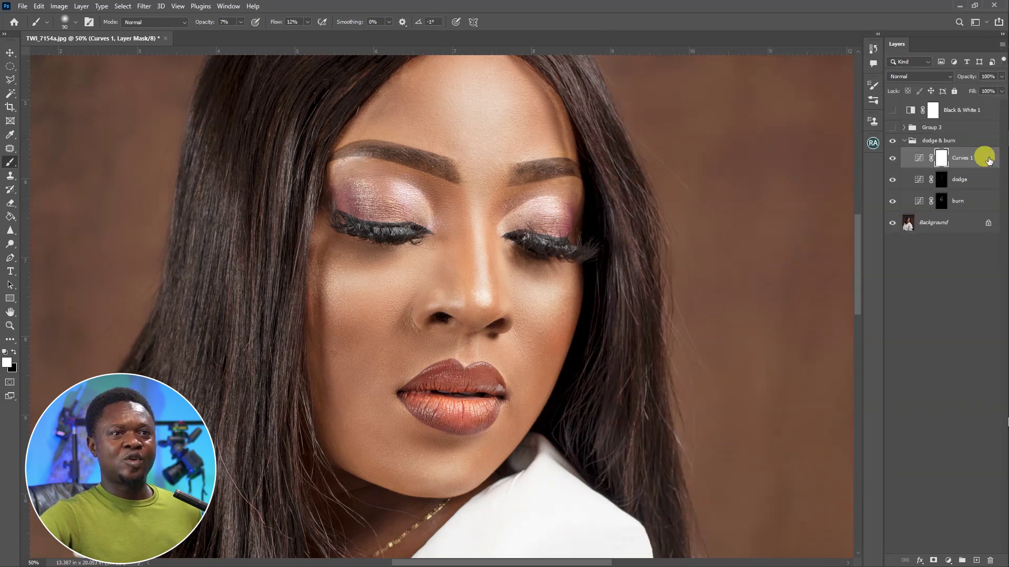
Limit the Curves 1 layer to bright tones using Blend If, splitting the underlying layer's shadow slider to 138 / 195.
double_click(987, 163)
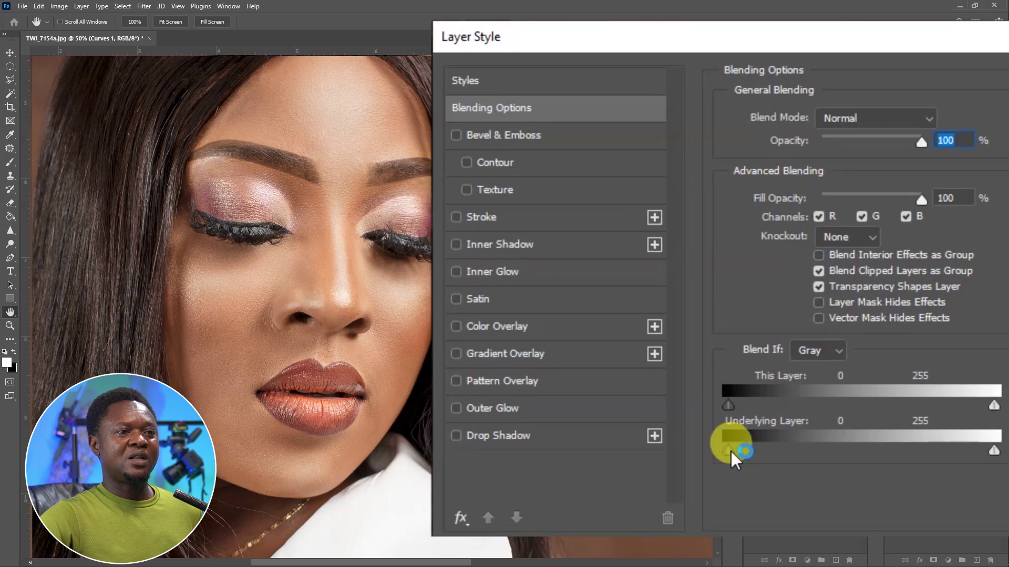
drag(731, 450, 872, 446)
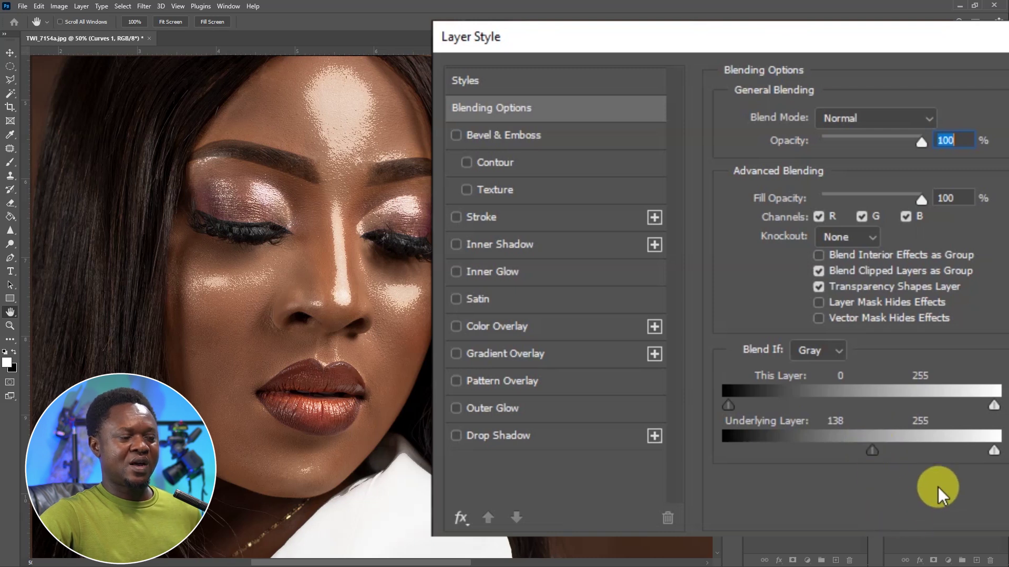
key(alt)
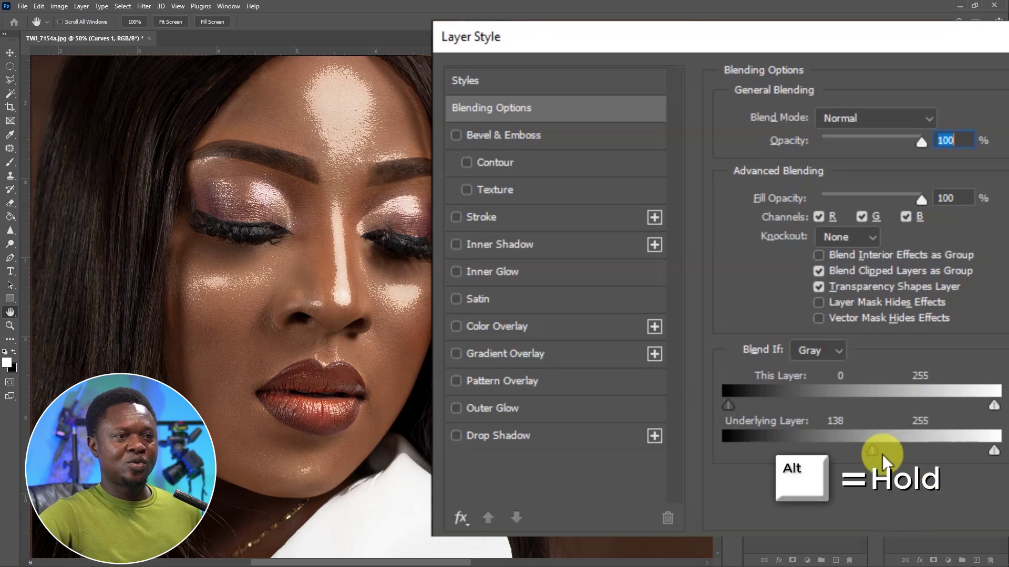
drag(874, 453, 926, 452)
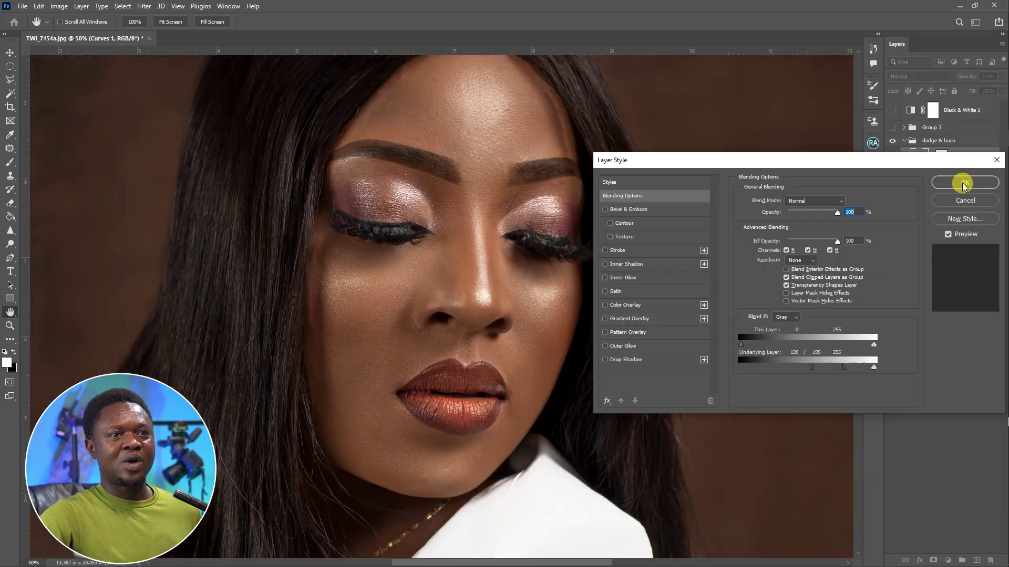
click(963, 180)
Invert the Curves 1 mask and paint white over the forehead, nose and cheek highlights with the brush at 100% opacity and 91% flow.
click(876, 299)
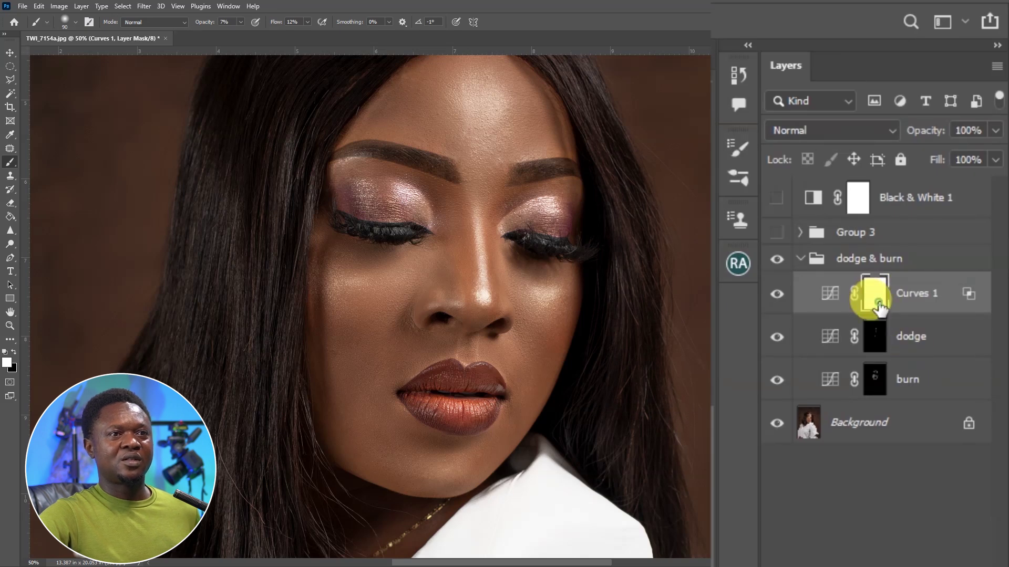
key(ctrl+i)
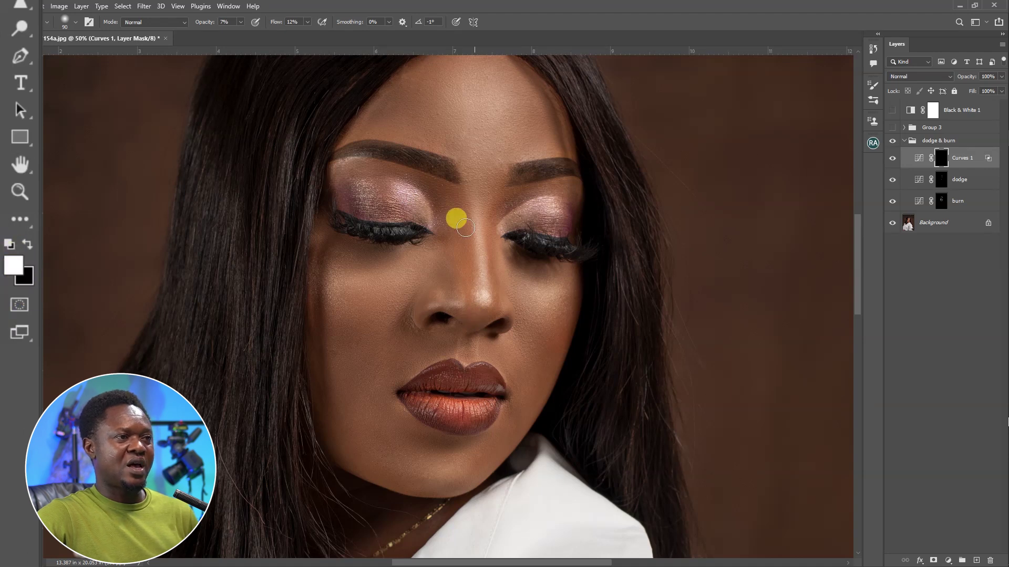
click(559, 47)
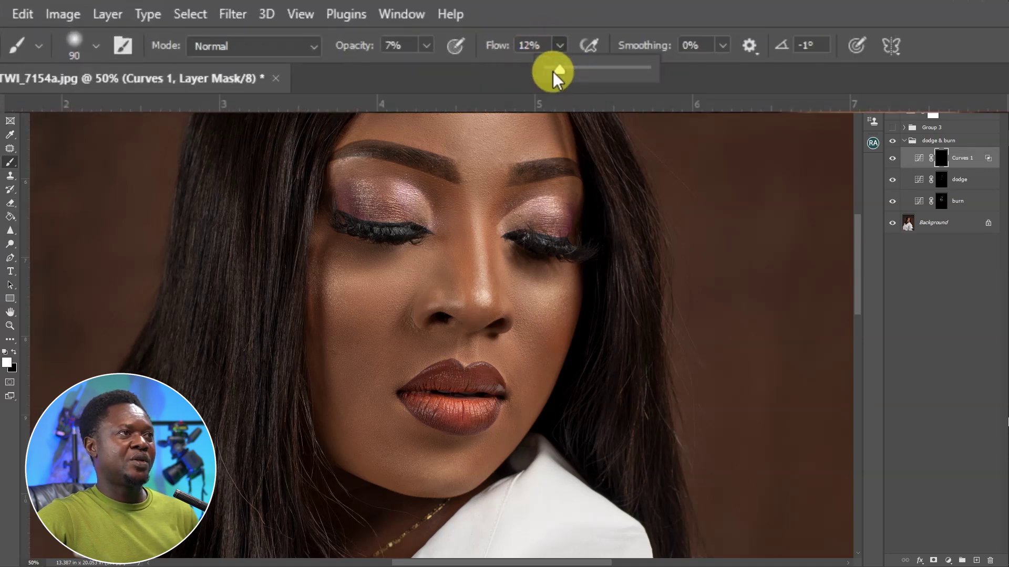
click(426, 45)
drag(436, 66, 530, 80)
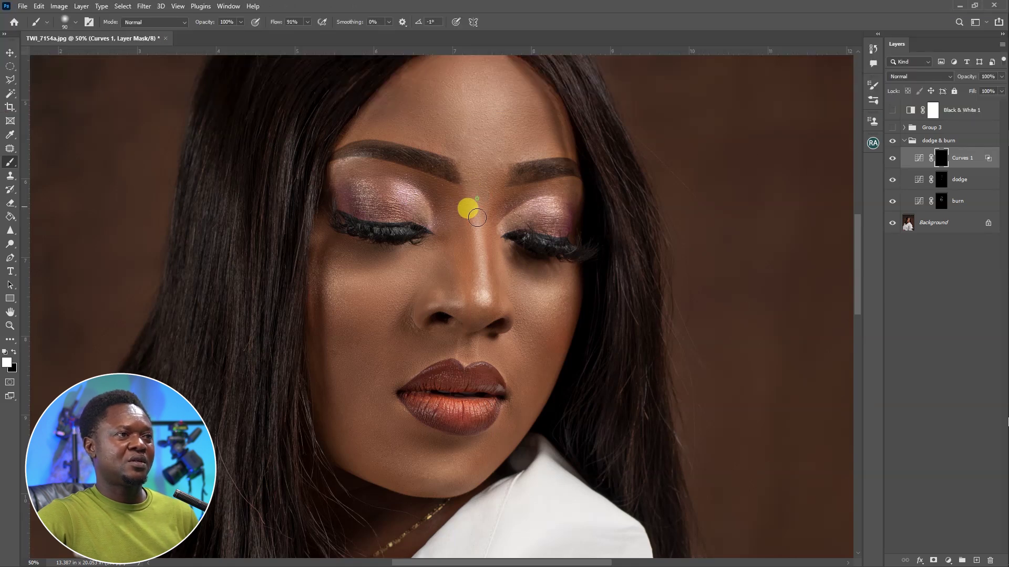
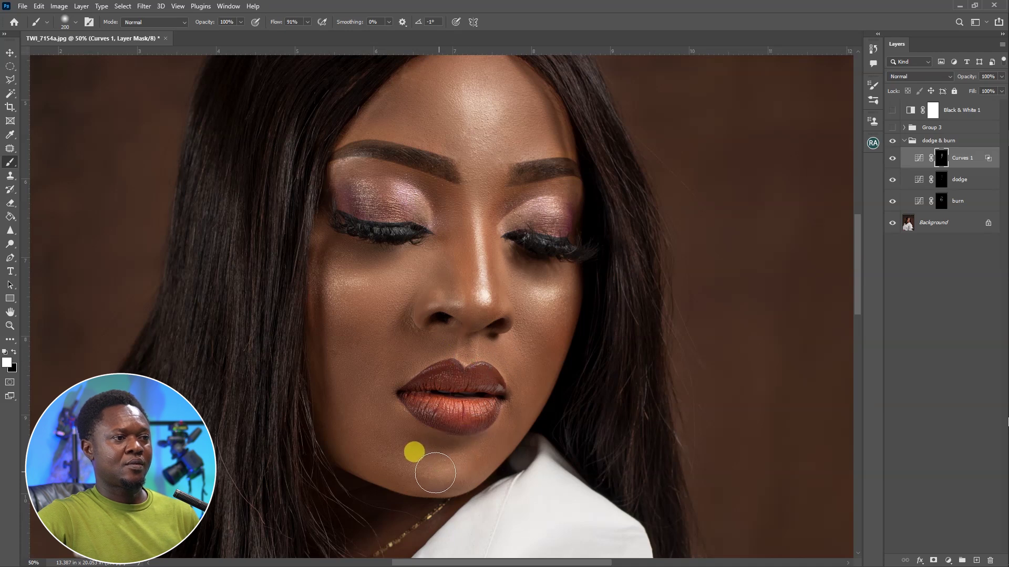
Reduce the Curves 1 layer's opacity to 60% while viewing more of the portrait.
key(ctrl+minus)
key(ctrl+minus)
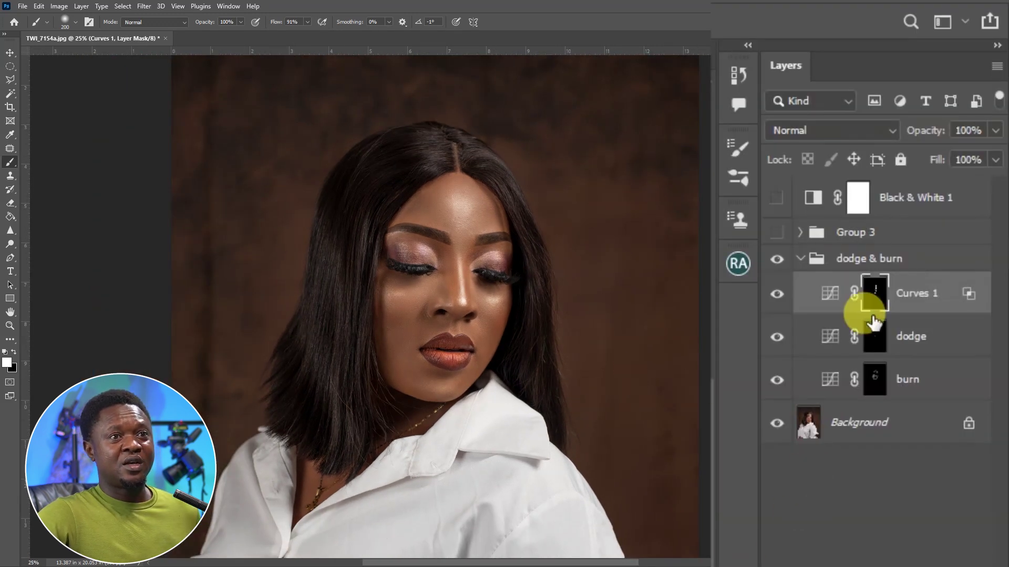
mouse_move(924, 131)
mouse_down()
mouse_move(862, 122)
mouse_move(937, 136)
mouse_up()
click(935, 137)
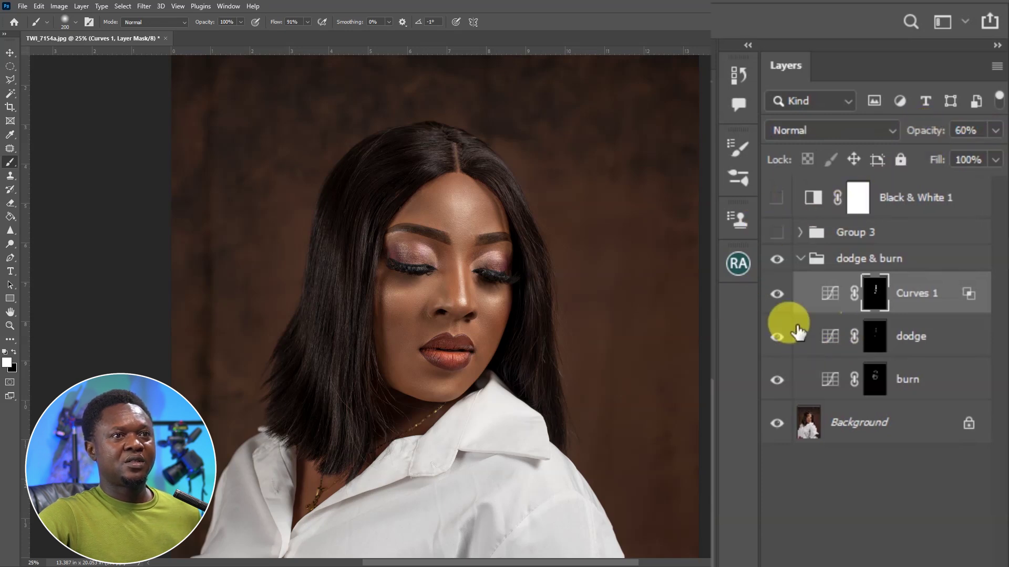
Toggle the Curves 1 layer's visibility to compare the face with and without the extra highlights.
click(777, 294)
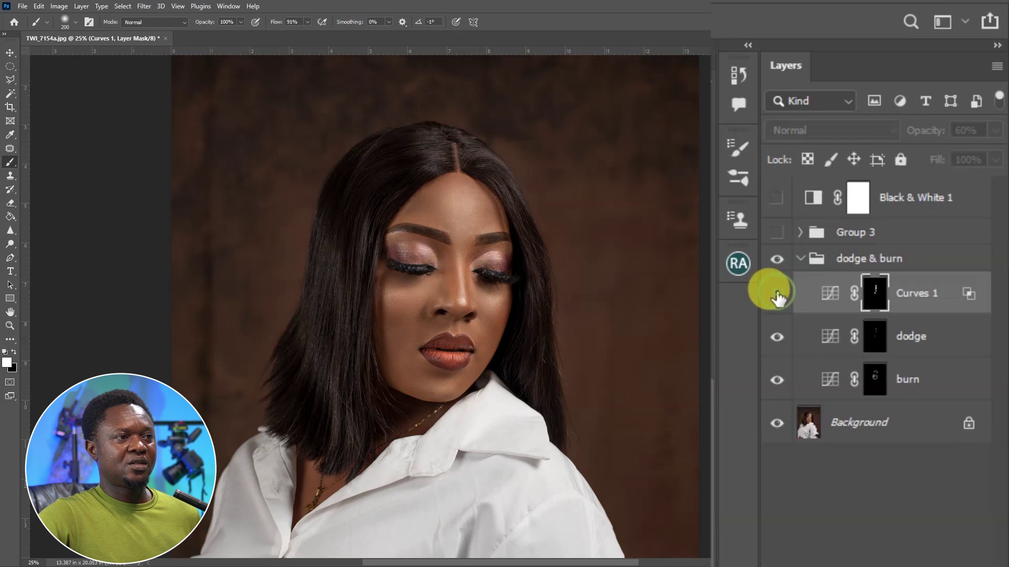
click(777, 294)
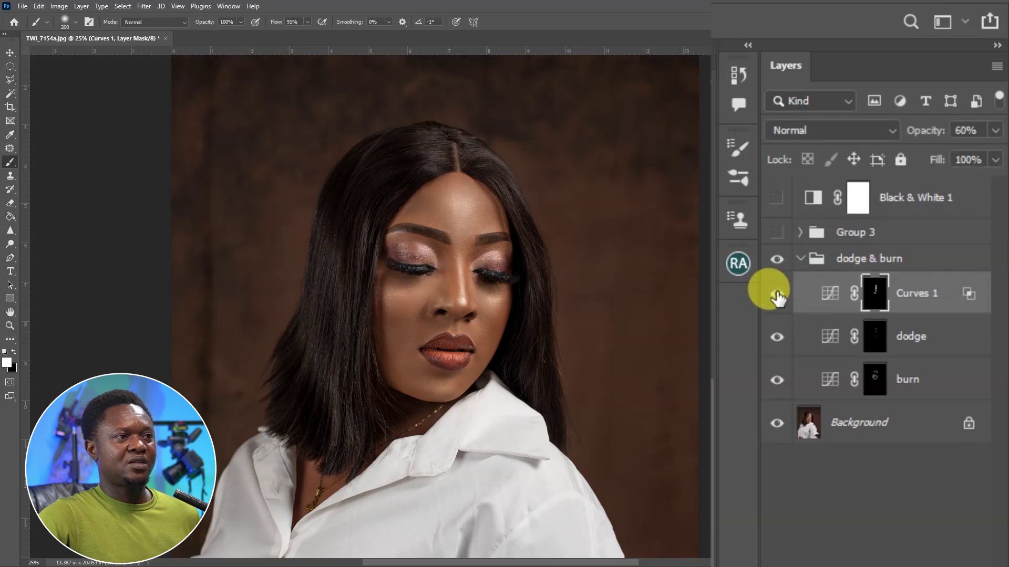
click(777, 294)
click(778, 294)
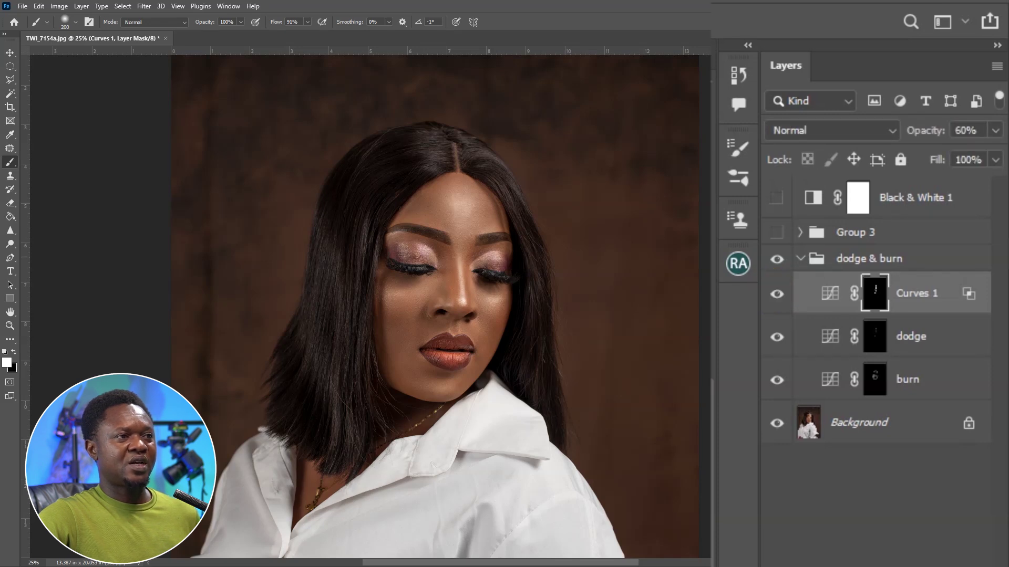
scroll(461, 377, up, 1)
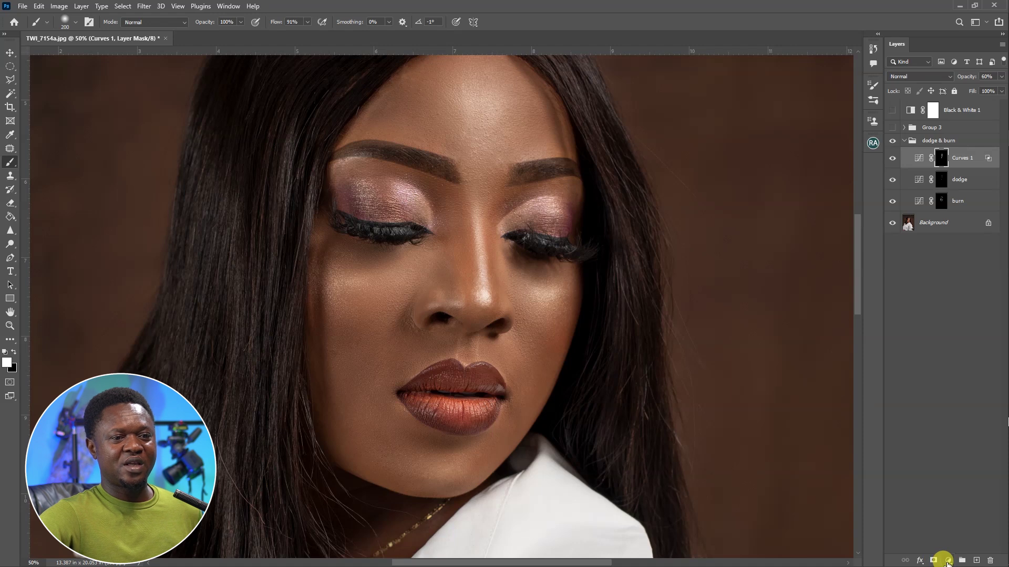
Add a Curves adjustment layer above Curves 1 and brighten it by raising the RGB curve to input 148, output 224.
click(947, 561)
click(916, 289)
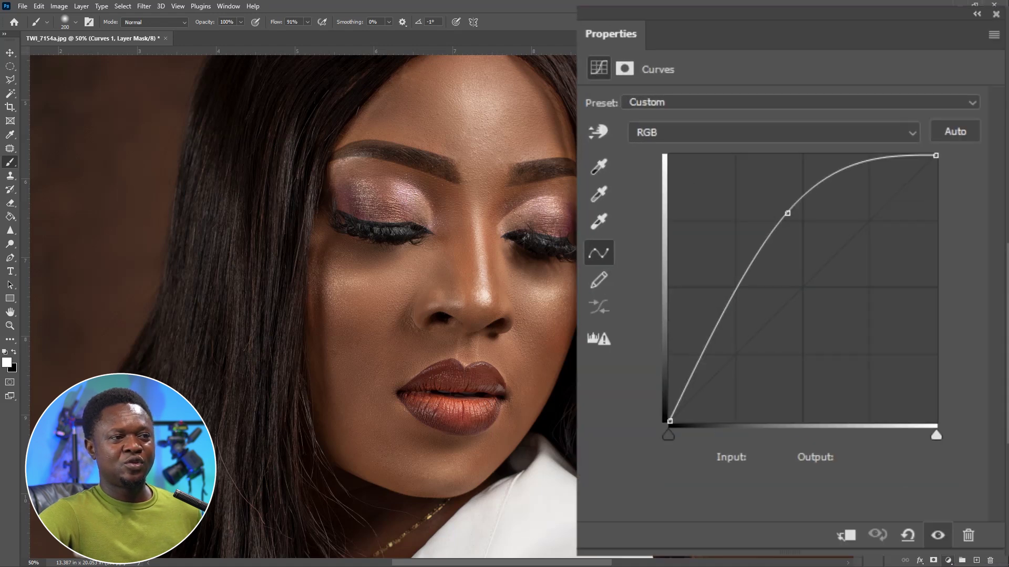
drag(842, 220, 825, 188)
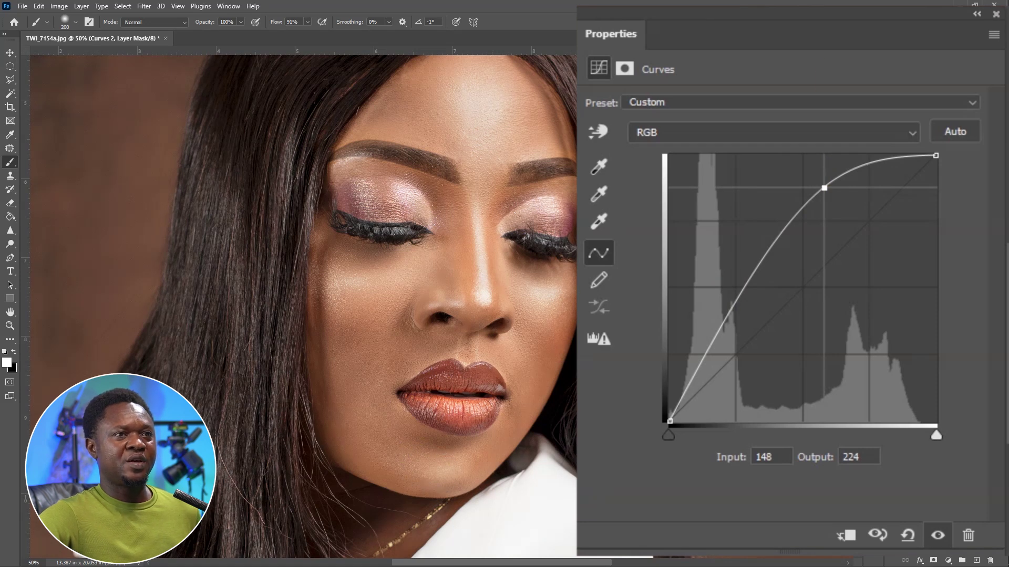
click(992, 16)
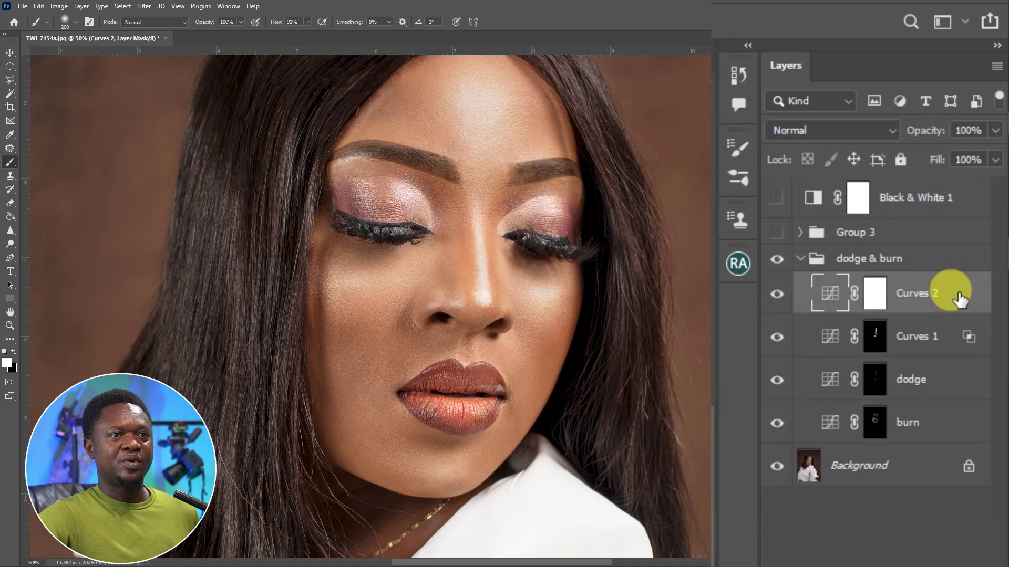
Limit the Curves 2 layer to bright tones using Blend If, splitting the underlying layer's shadow slider to 117 / 174.
double_click(959, 296)
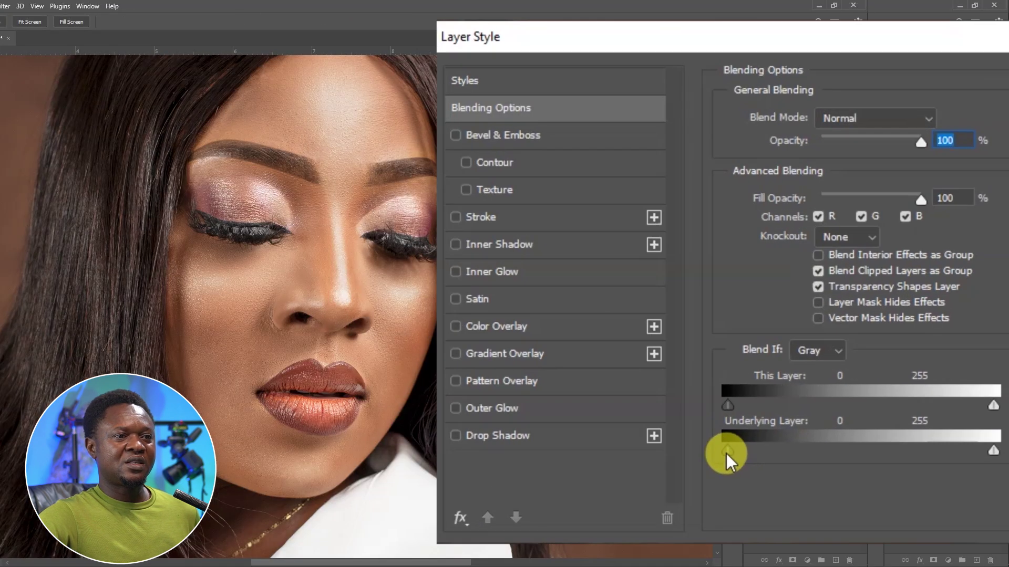
drag(727, 452, 851, 458)
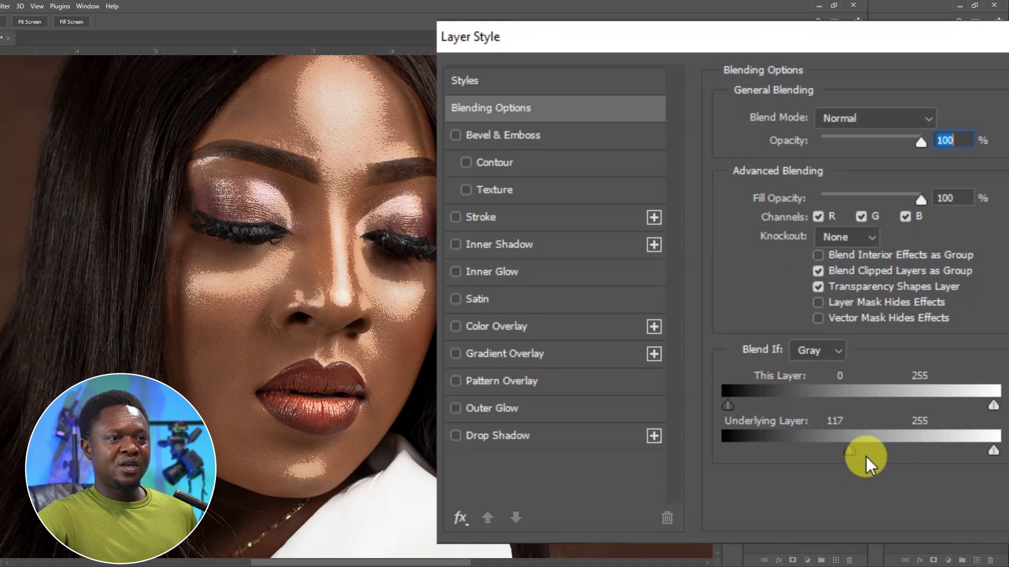
drag(855, 449, 910, 456)
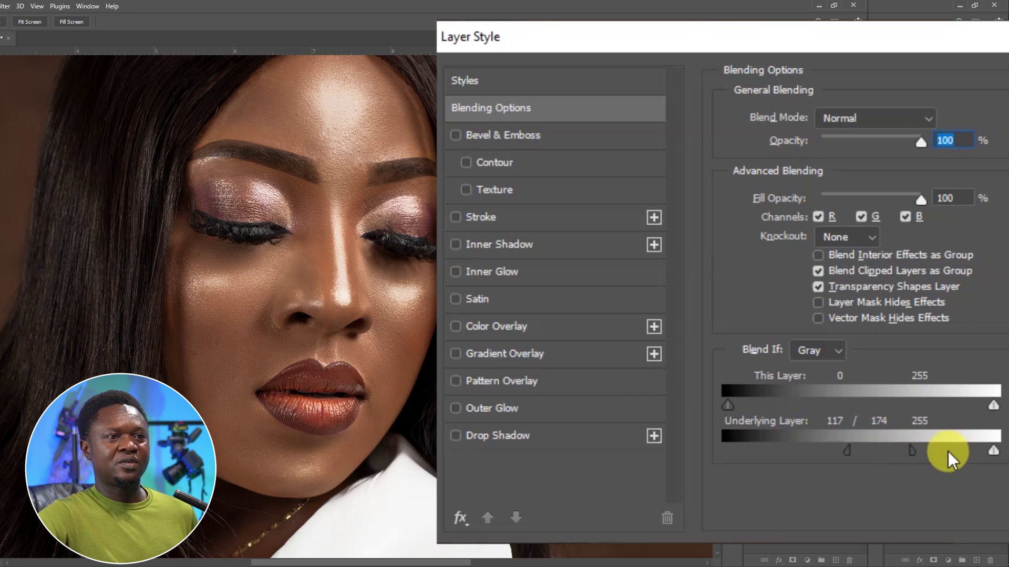
key(Return)
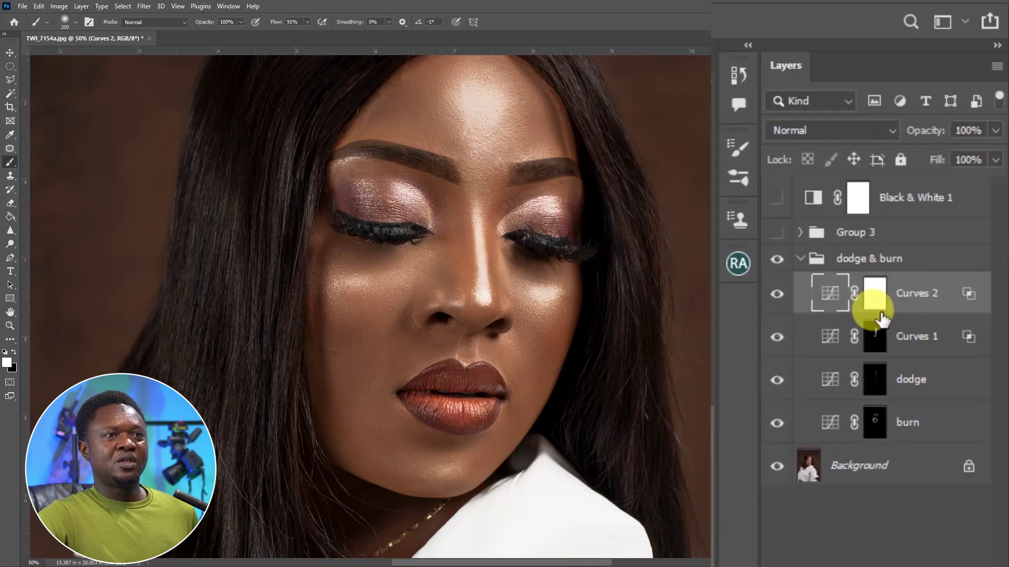
Invert the Curves 2 mask and paint white over the chin highlight with a 125 px brush.
click(876, 299)
key(ctrl+i)
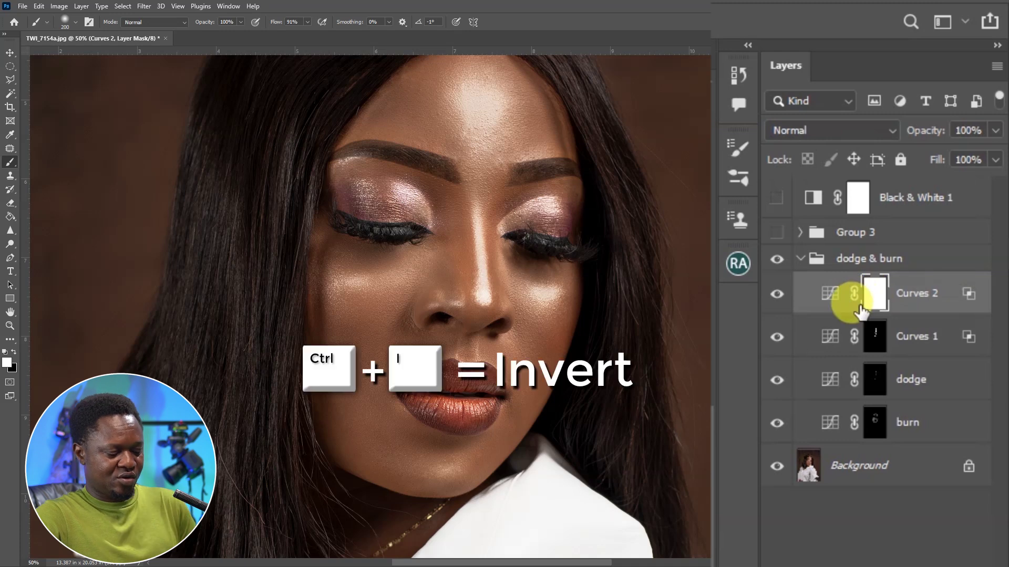
key(ctrl+i)
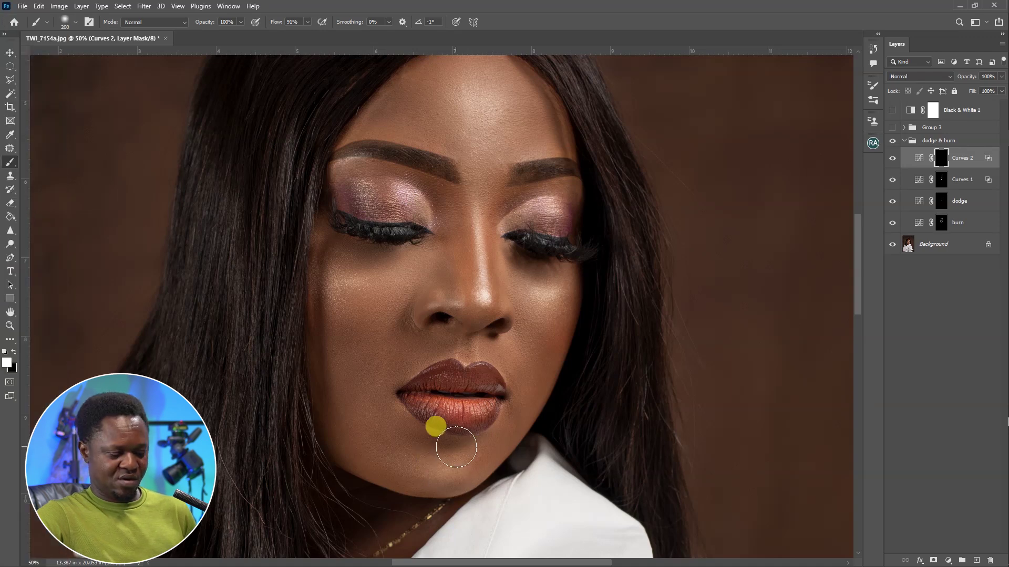
key(bracketleft)
mouse_move(451, 472)
mouse_down()
mouse_move(423, 474)
mouse_move(461, 476)
mouse_move(439, 469)
mouse_move(454, 477)
mouse_move(440, 478)
mouse_move(497, 460)
mouse_up()
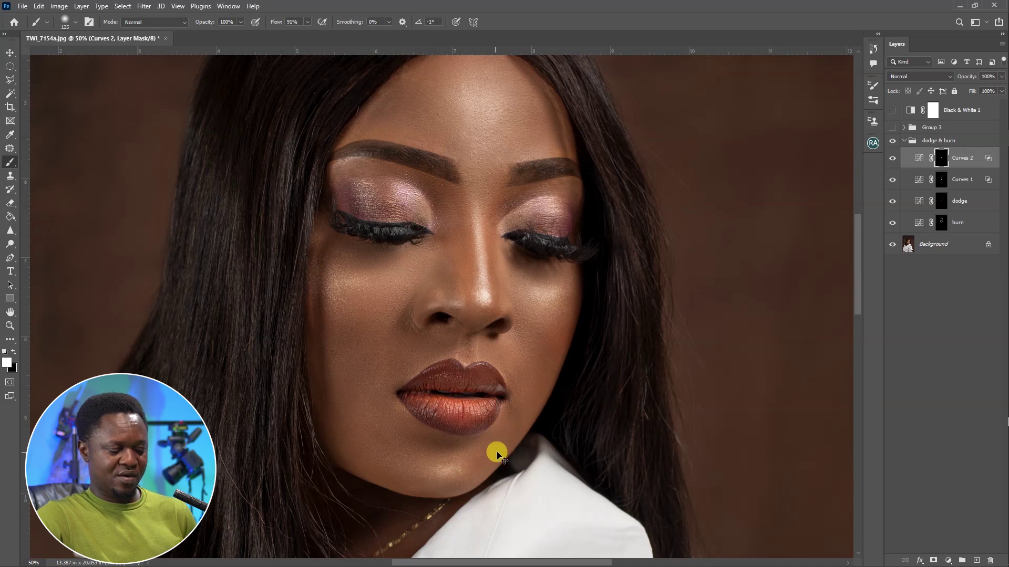
Rename the Curves 1 layer as "shine" and the Curves 2 layer as "chin shine".
scroll(578, 446, down, 5)
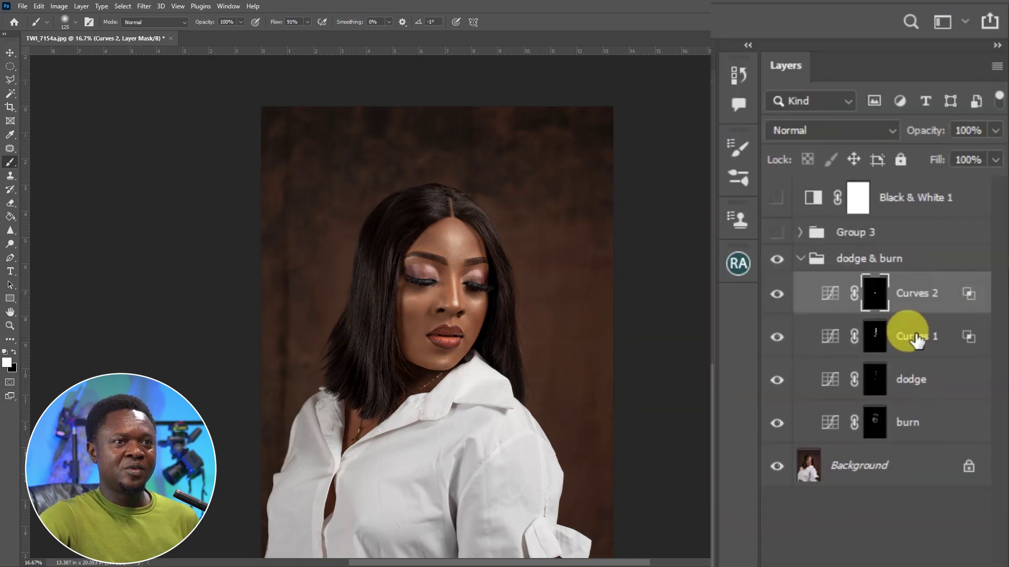
double_click(914, 336)
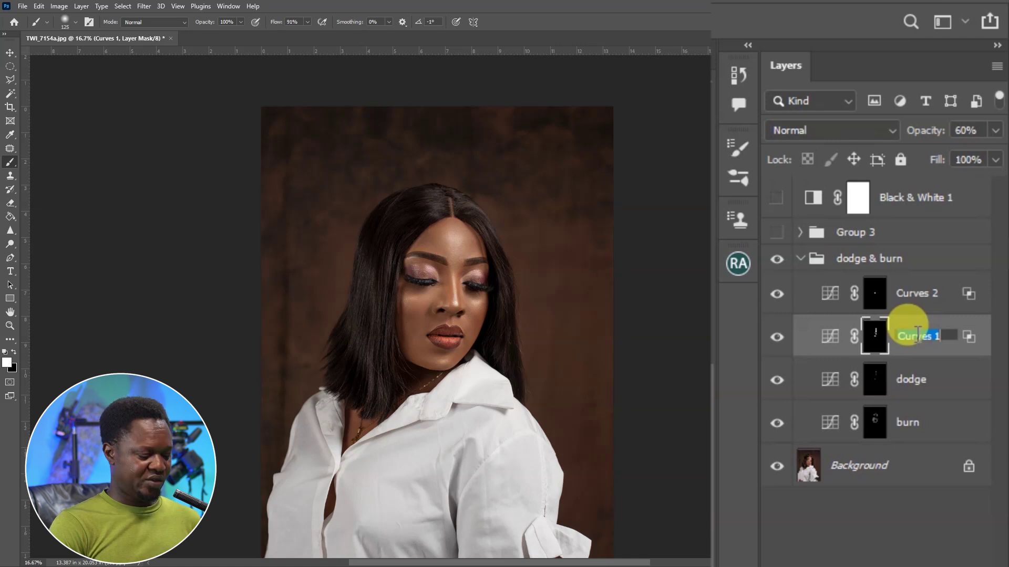
text(s)
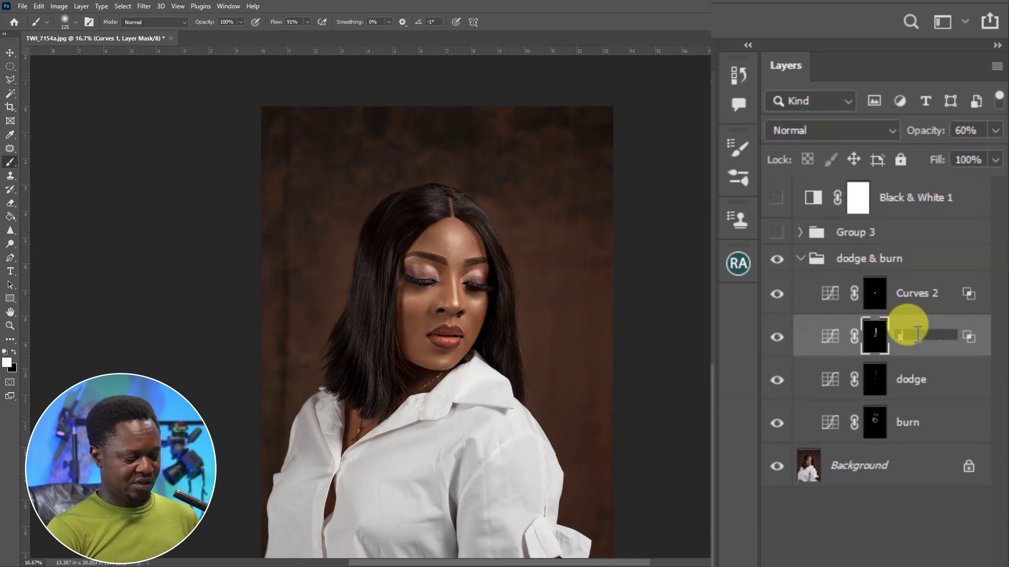
text(hine)
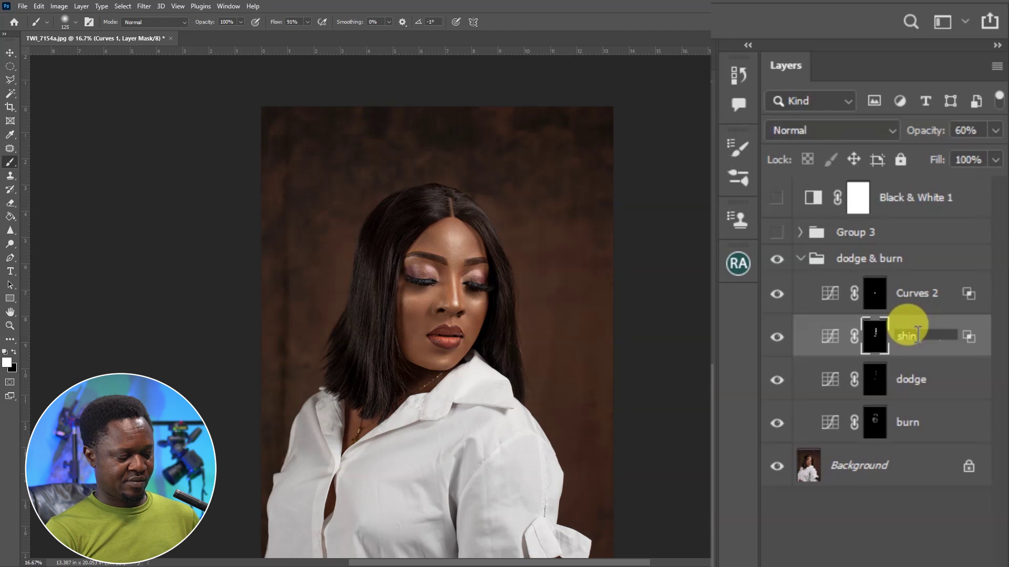
key(Return)
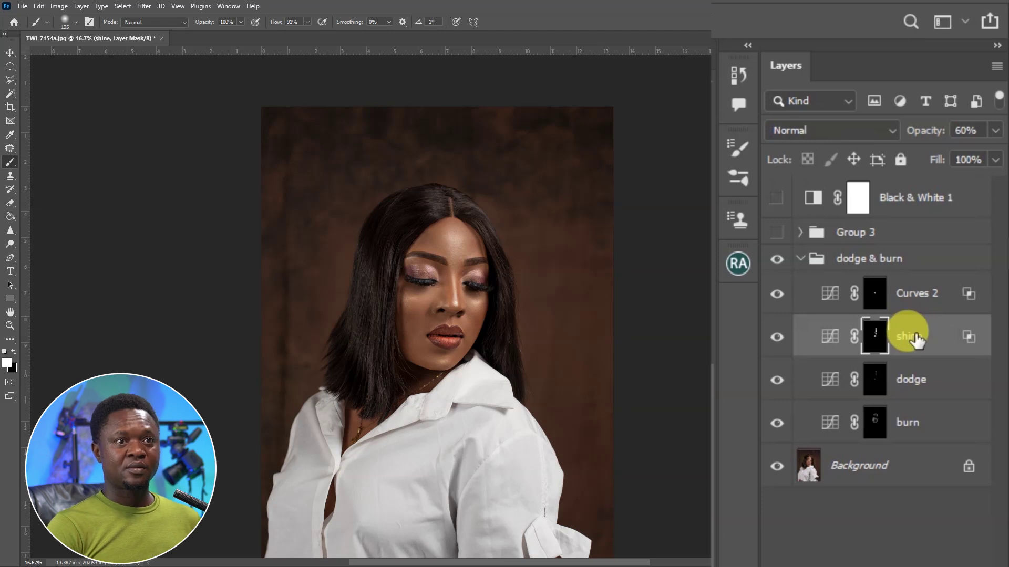
double_click(914, 298)
text(chin s)
key(Return)
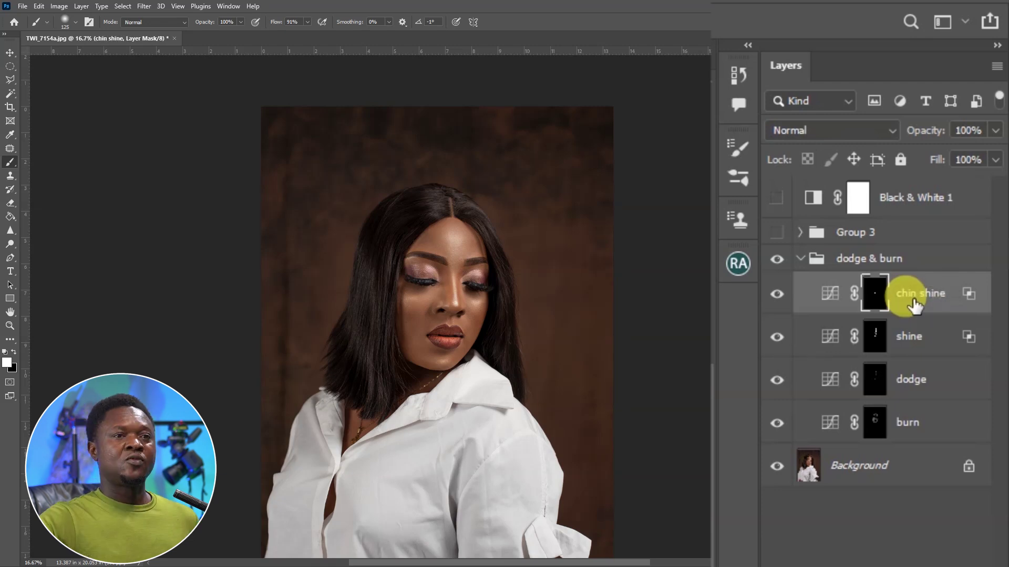
Compare the portrait with and without the chin shine layer, and reduce the shine layer's opacity to 39%.
click(778, 294)
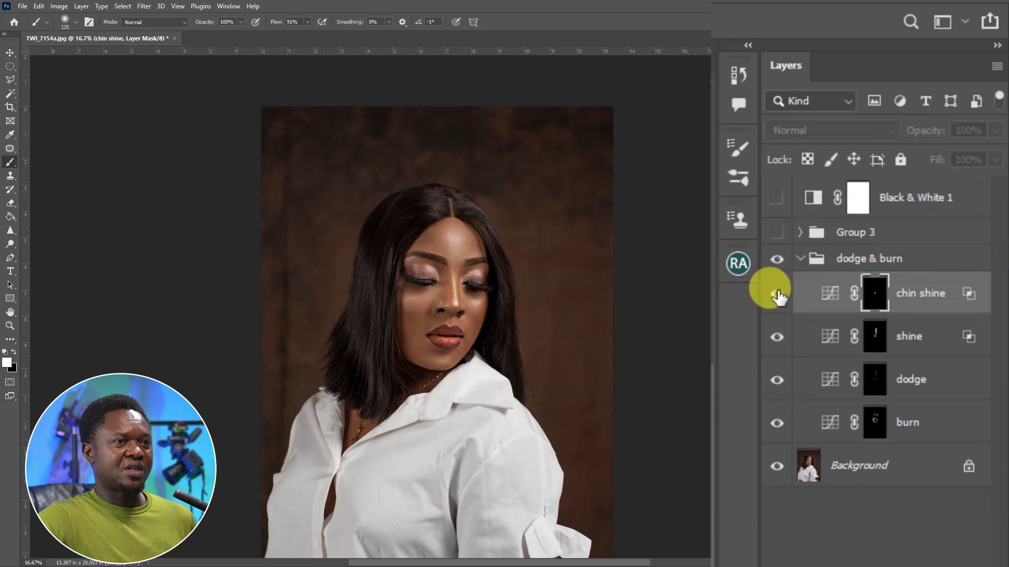
click(778, 295)
click(929, 335)
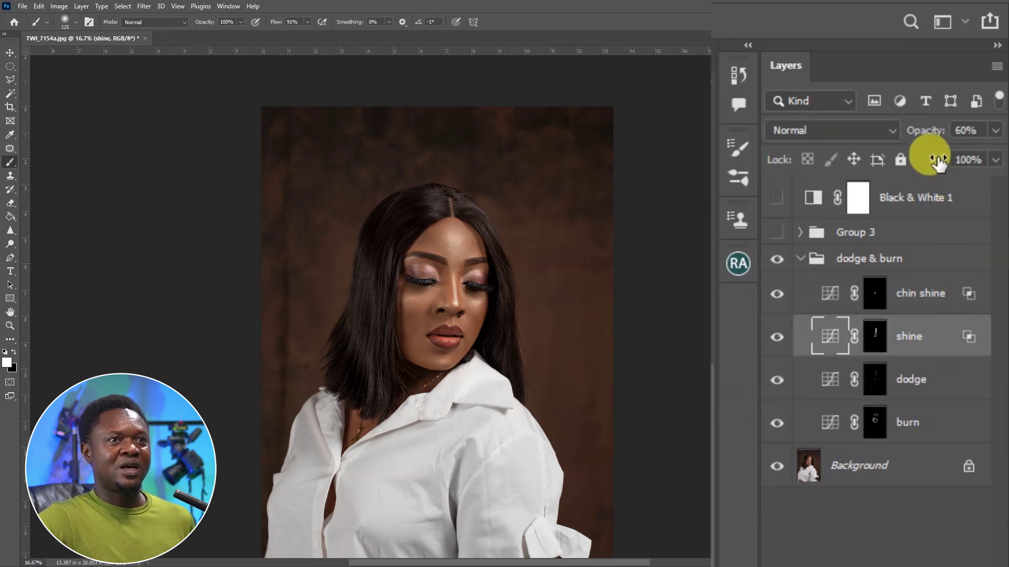
drag(930, 138, 908, 137)
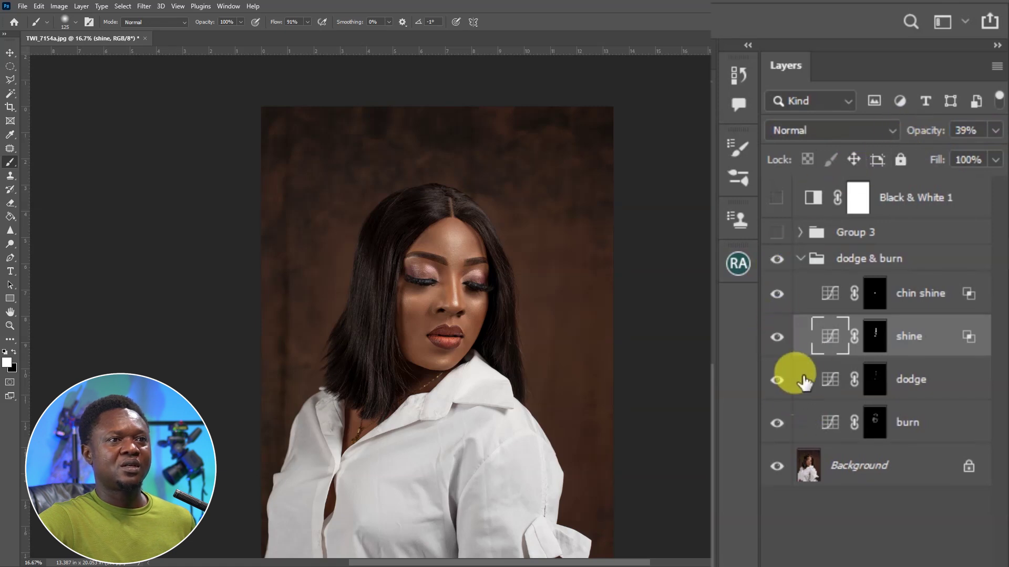
Toggle the shine layer's visibility to compare the portrait with and without the softened highlights.
click(776, 339)
click(776, 339)
click(776, 339)
click(776, 339)
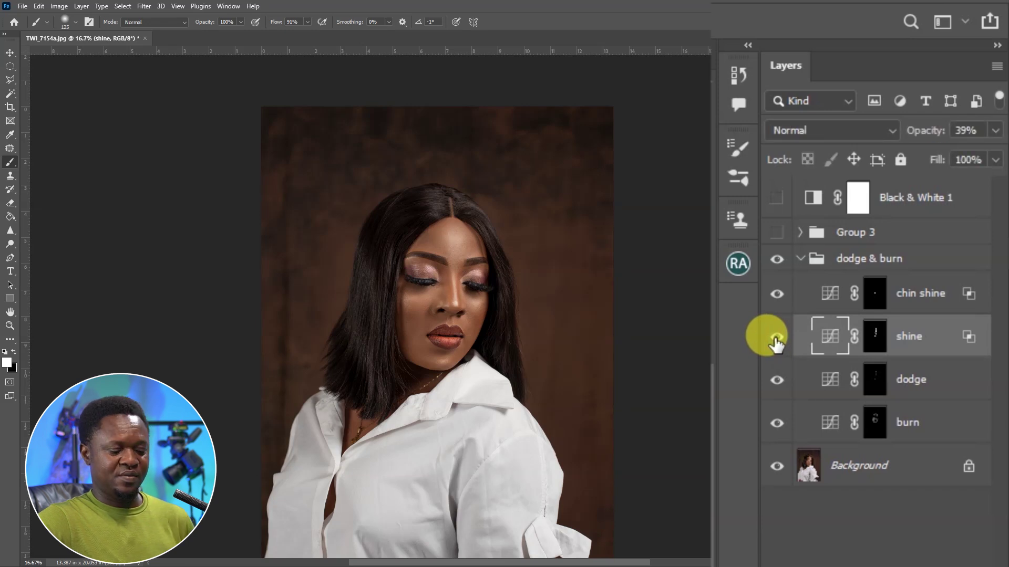
Compare the face before and after retouching by showing only the Background layer, restore all the layers, and view more of the portrait.
key(ctrl+plus)
key(ctrl+plus)
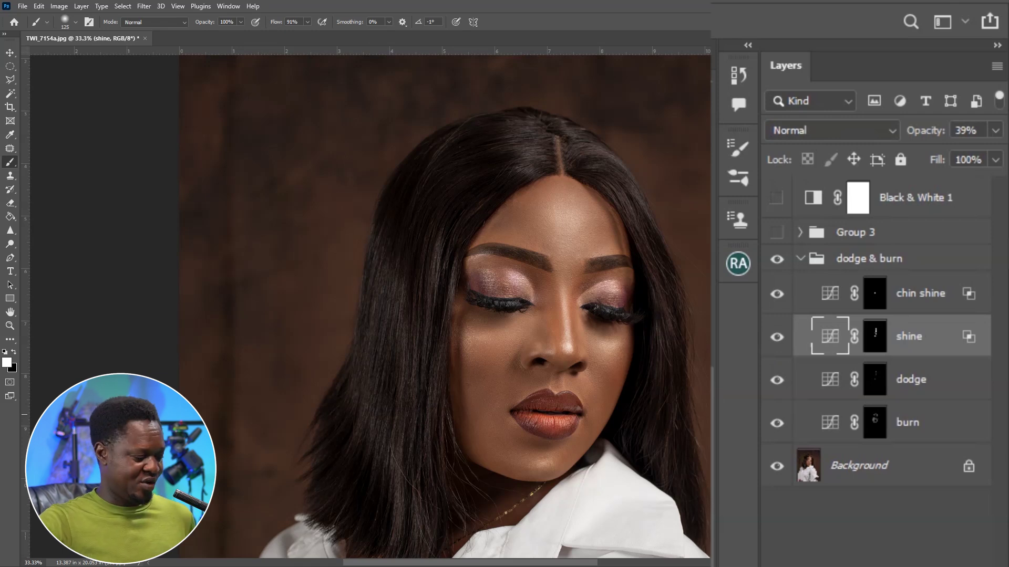
alt+click(777, 468)
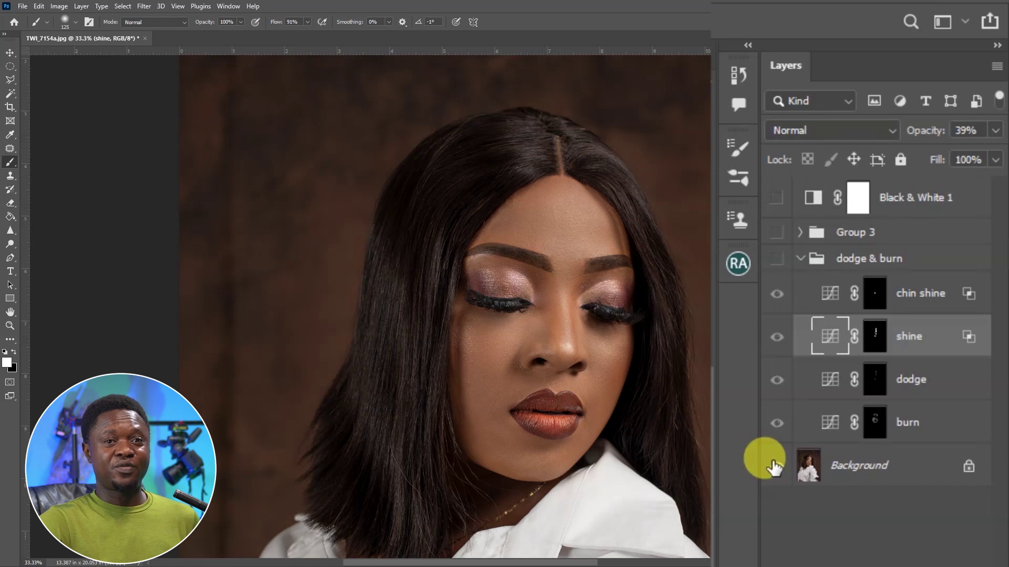
alt+click(777, 469)
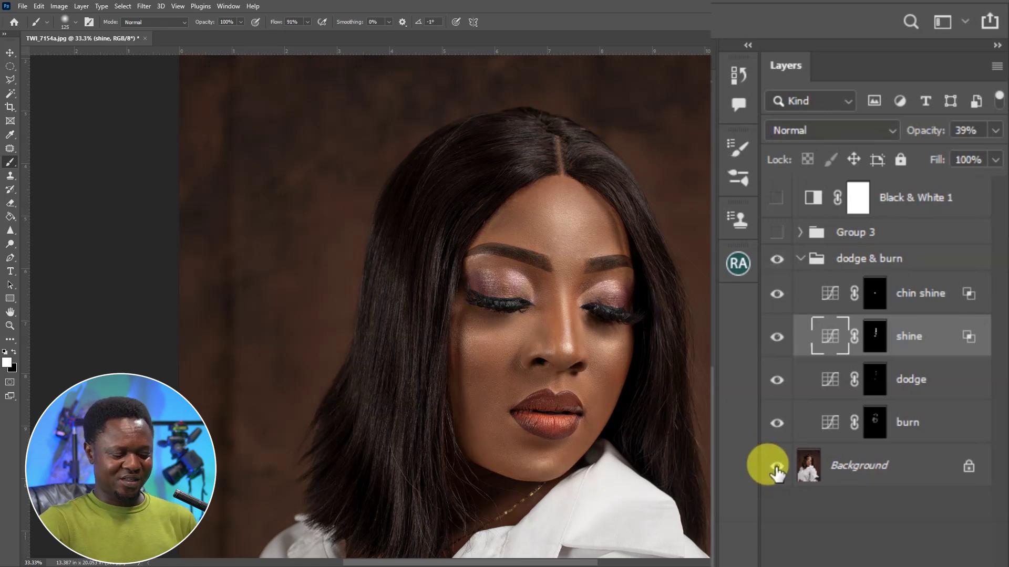
key(ctrl+minus)
key(ctrl+minus)
key(ctrl+minus)
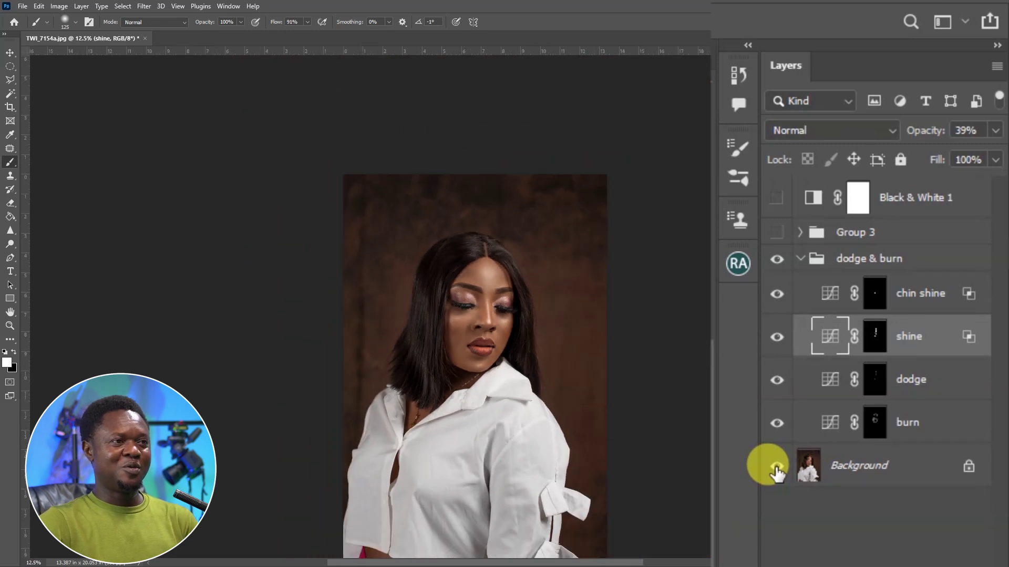